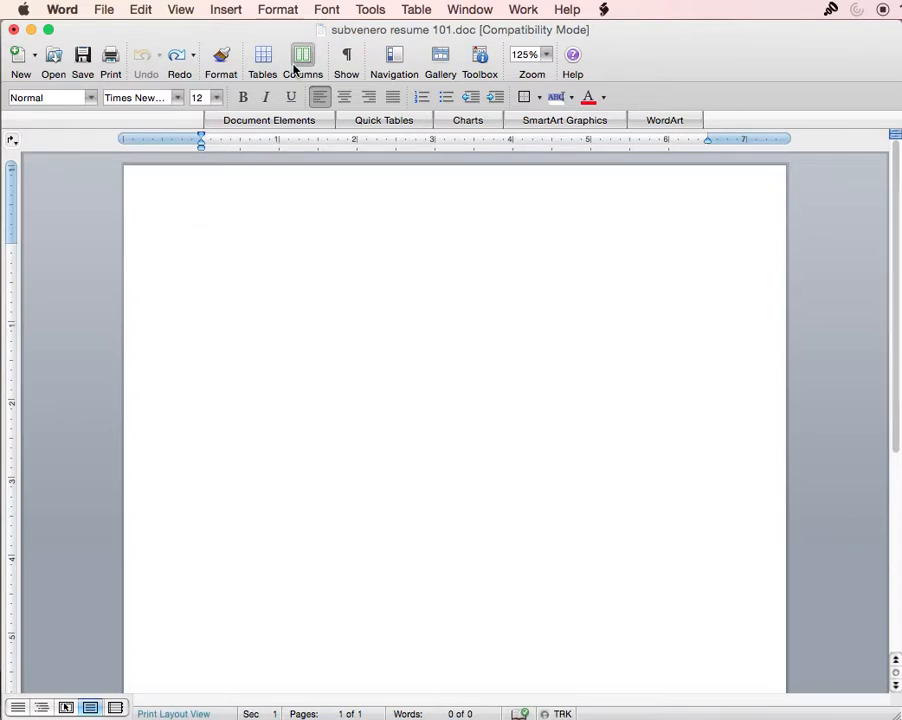
- In Format > Document, set the top, bottom, left and right margins to 0.2 inches
left_click(279, 10)
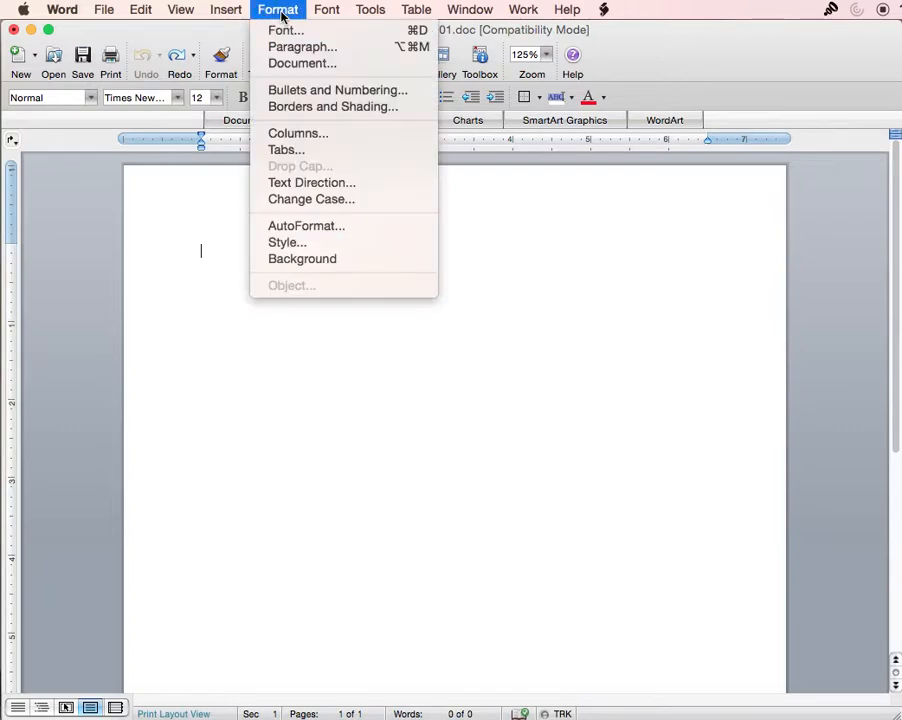
left_click(304, 68)
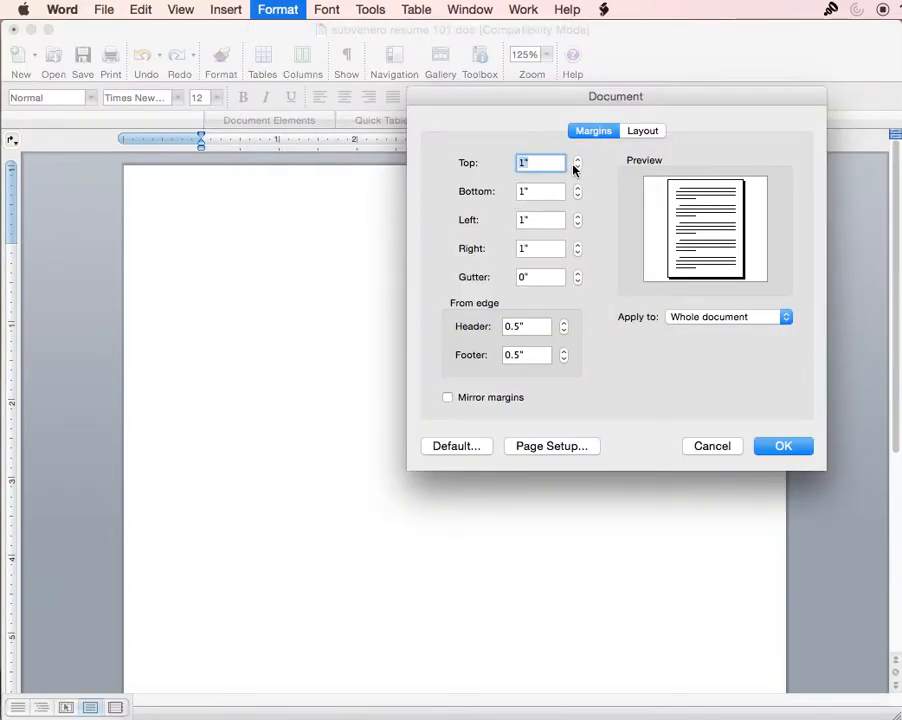
left_click(577, 168)
left_click(577, 168)
left_click(577, 168)
left_click(577, 168)
left_click(577, 168)
left_click(577, 168)
left_click(577, 168)
left_click(577, 168)
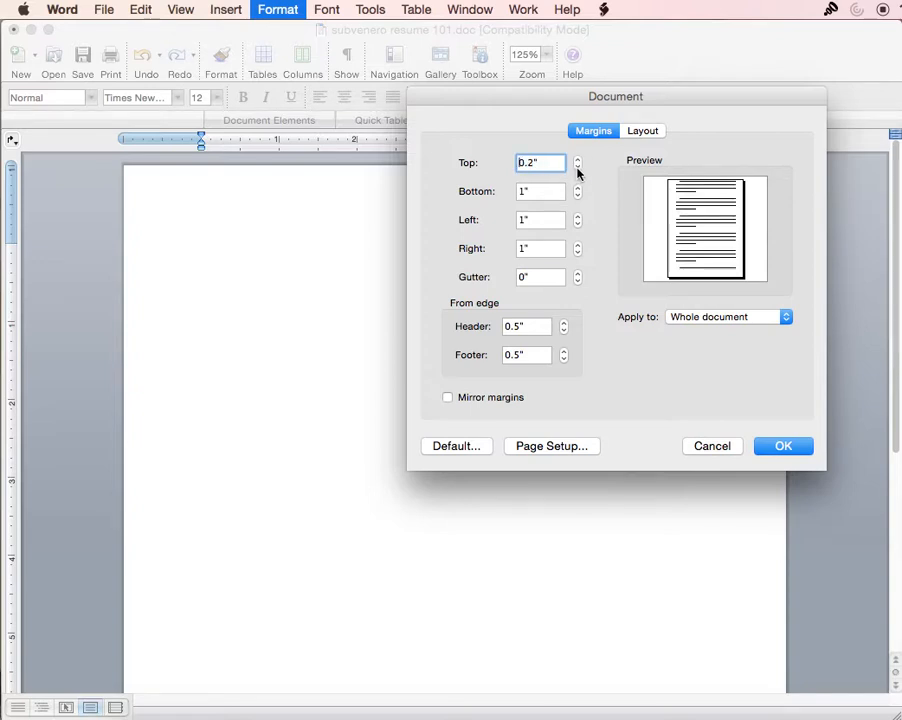
left_click(577, 196)
left_click(577, 196)
left_click(577, 196)
left_click(577, 196)
left_click(577, 196)
left_click(577, 196)
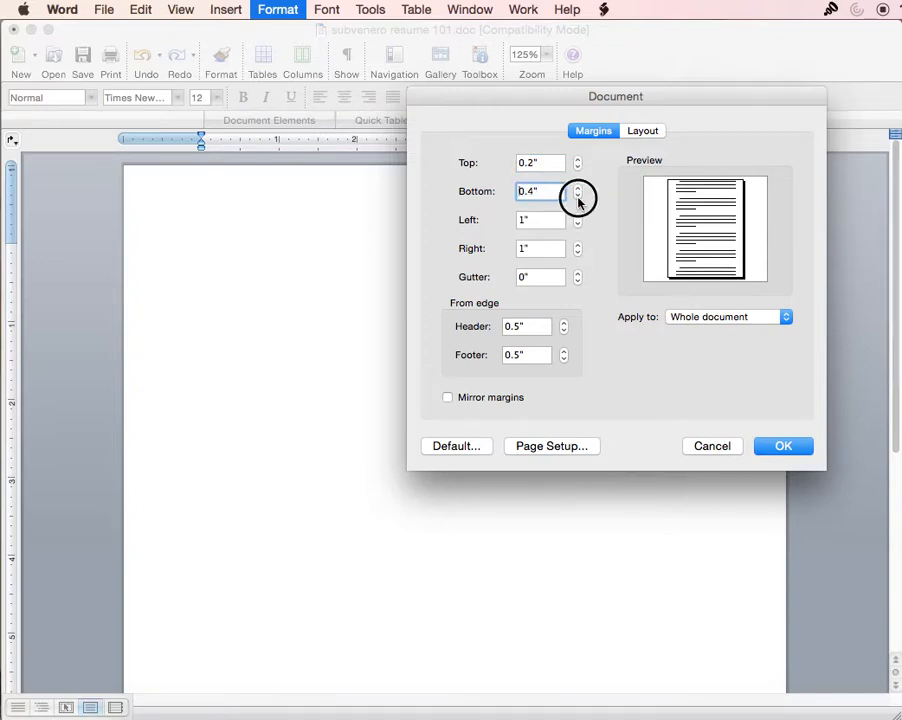
left_click(577, 196)
left_click(577, 196)
left_click(577, 224)
left_click(577, 224)
left_click(577, 224)
left_click(577, 224)
left_click(577, 224)
left_click(577, 224)
left_click(577, 224)
left_click(577, 224)
left_click(577, 253)
left_click(577, 253)
left_click(577, 253)
left_click(577, 253)
left_click(577, 253)
left_click(577, 253)
left_click(577, 253)
left_click(577, 253)
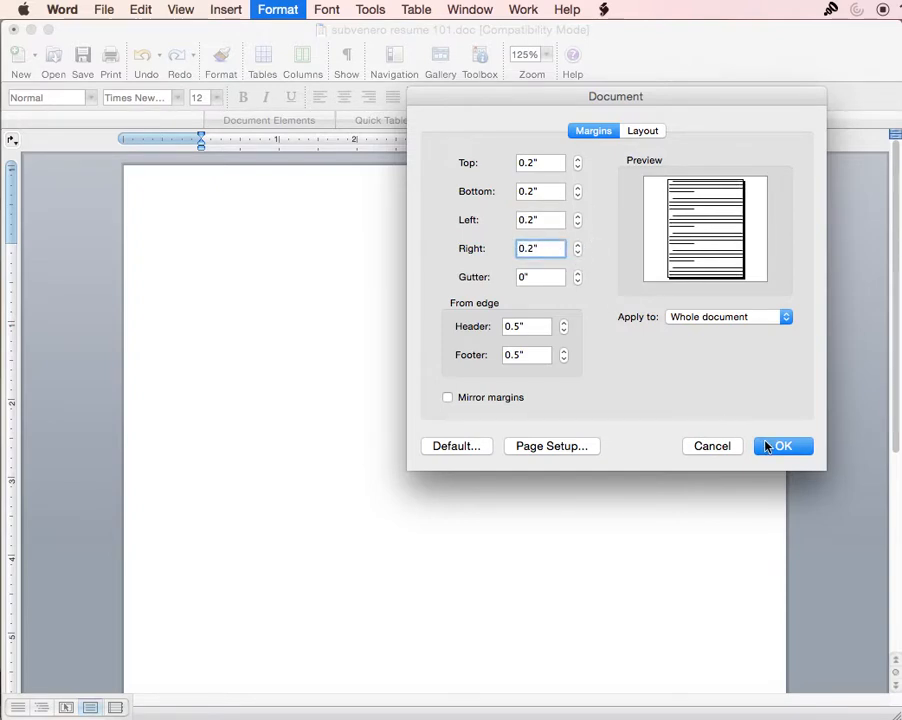
left_click(765, 446)
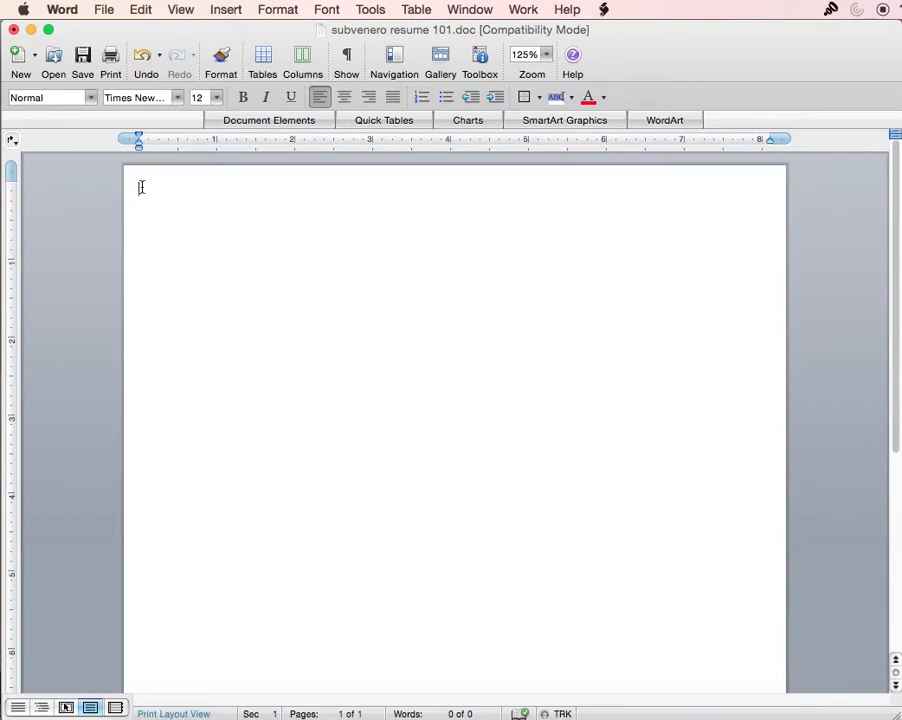
- Insert a 1×3 table at the top of the page
left_click(263, 60)
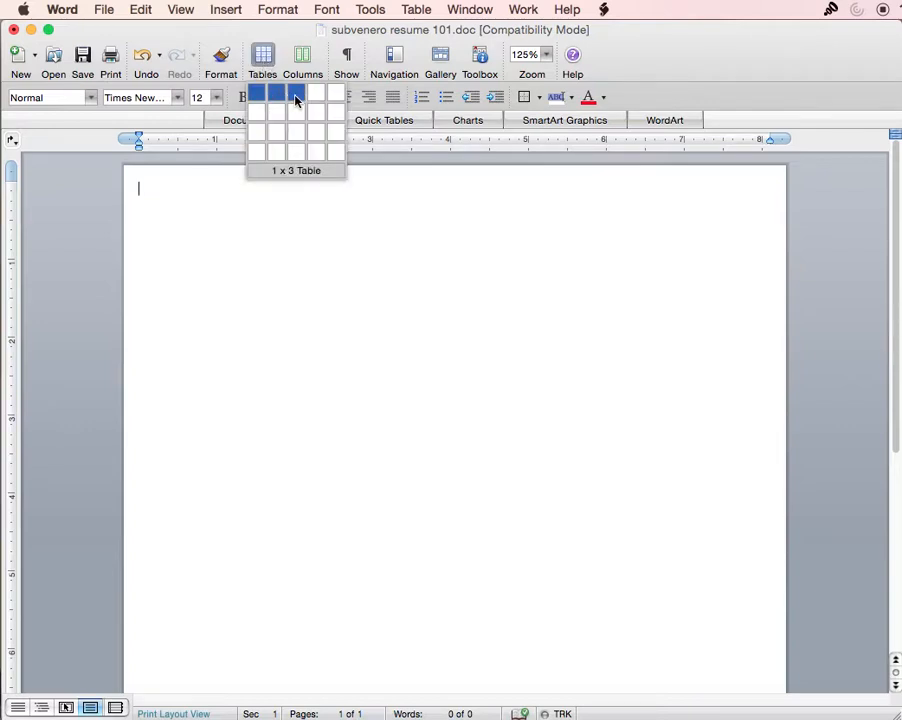
left_click(296, 97)
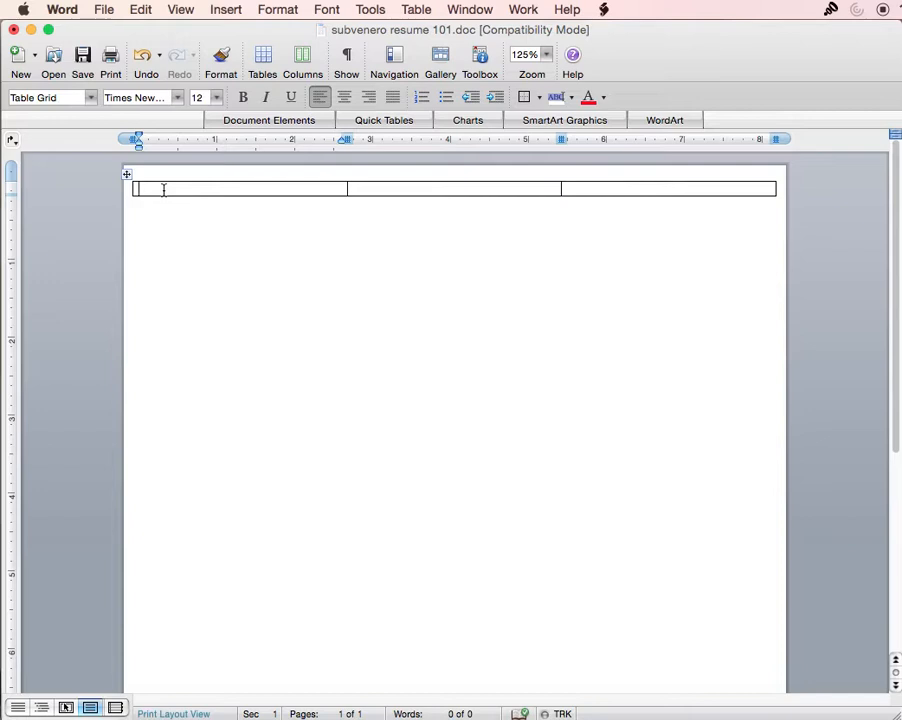
- Type 'CURRENT ADDRESS:' and the two-line current street address in the first cell
type("CURRENT ADD")
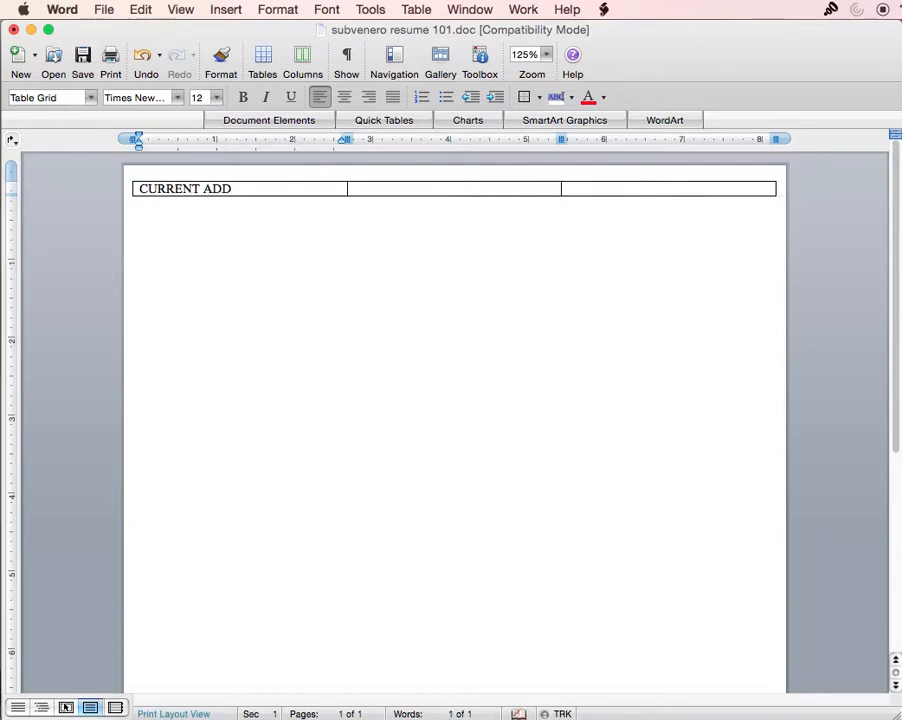
type("RESS:")
key("Return")
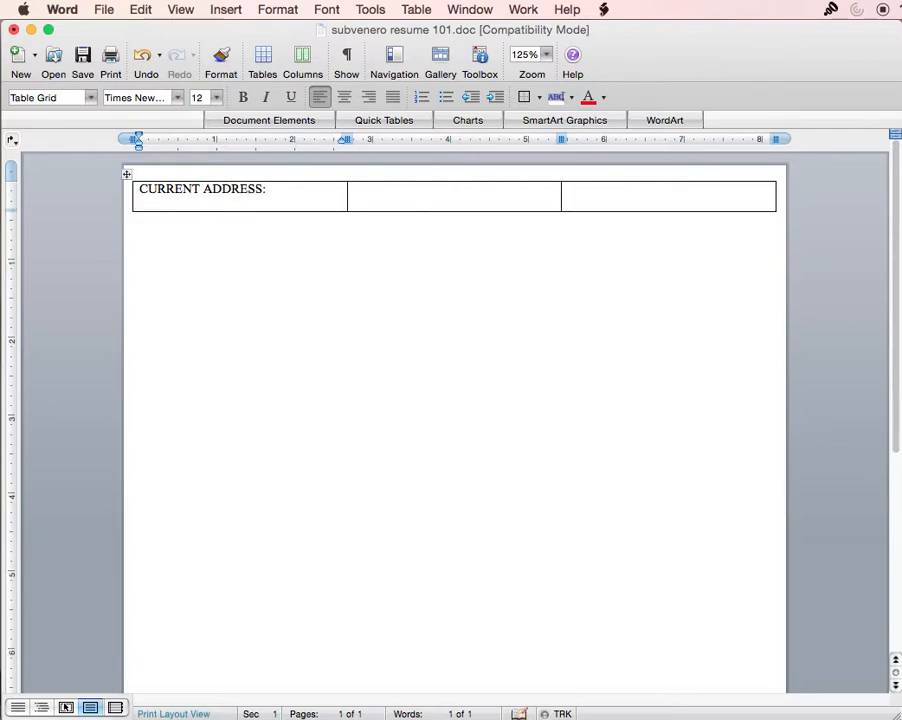
type("1 Main St")
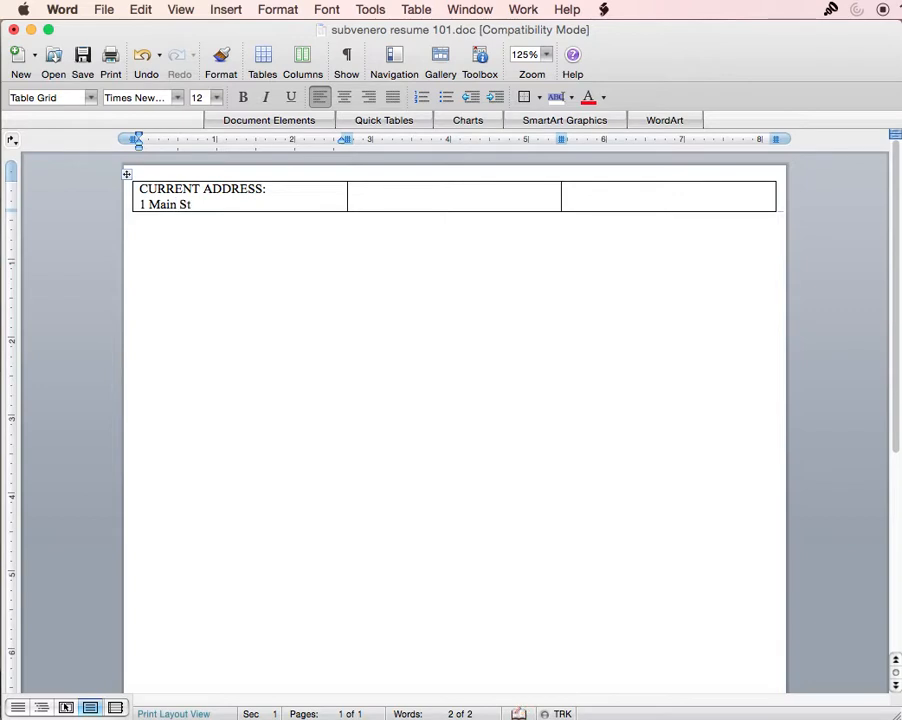
type("reet")
key("Return")
type("New")
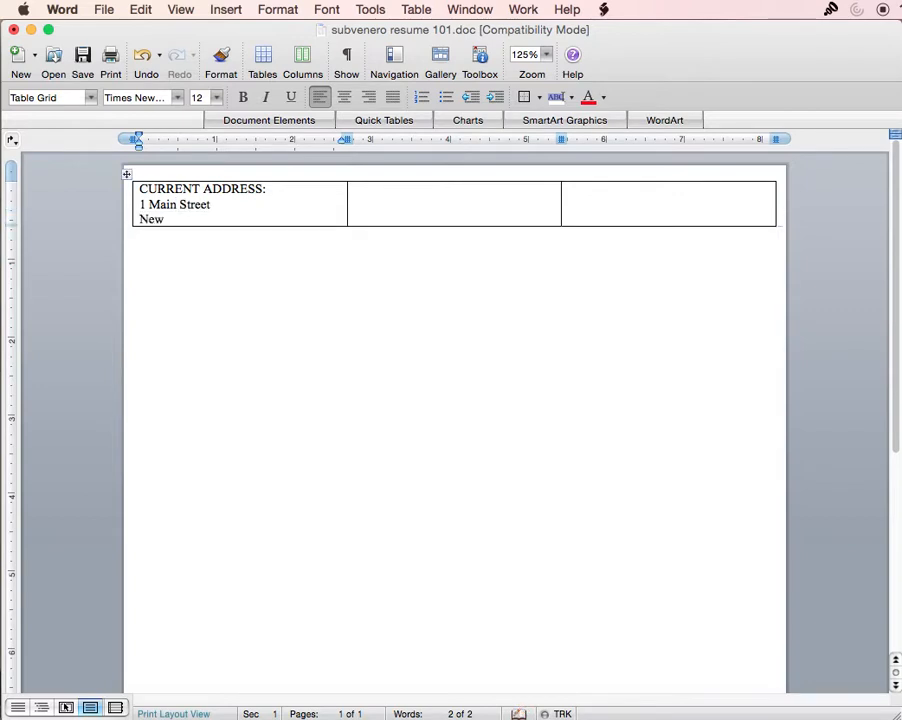
type(" York, NY 10016")
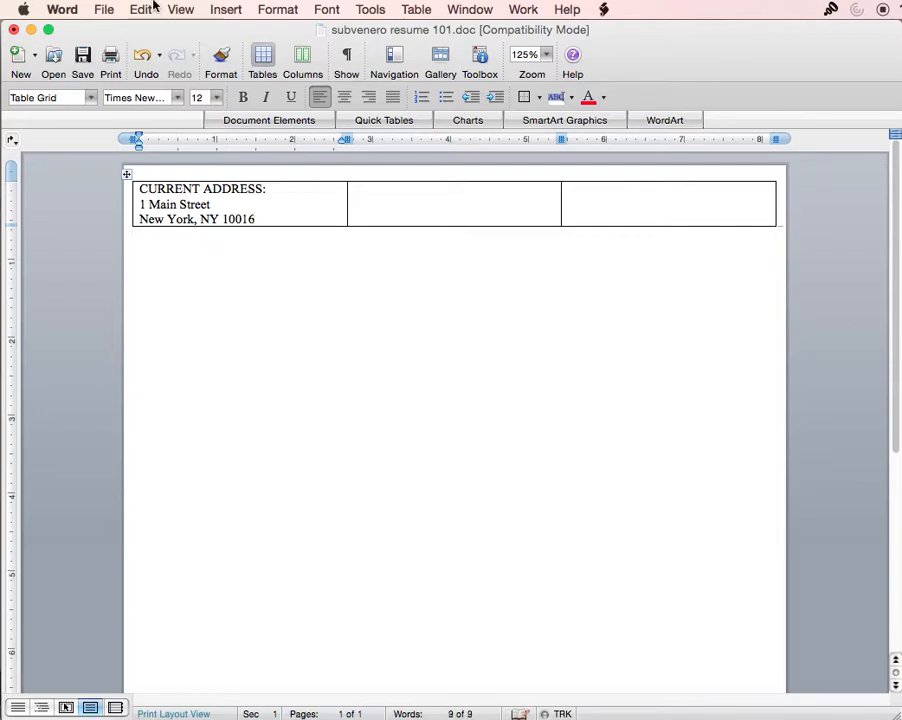
- Enter the candidate's name, phone number and e-mail address on separate lines in the middle cell
left_click(444, 198)
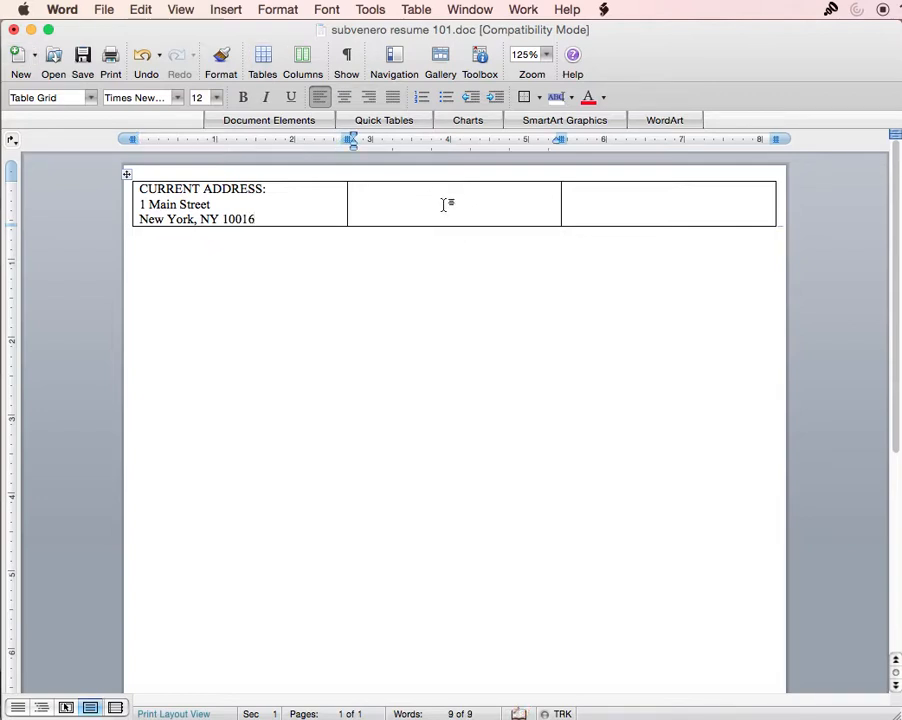
type("John J. Smith")
key("Return")
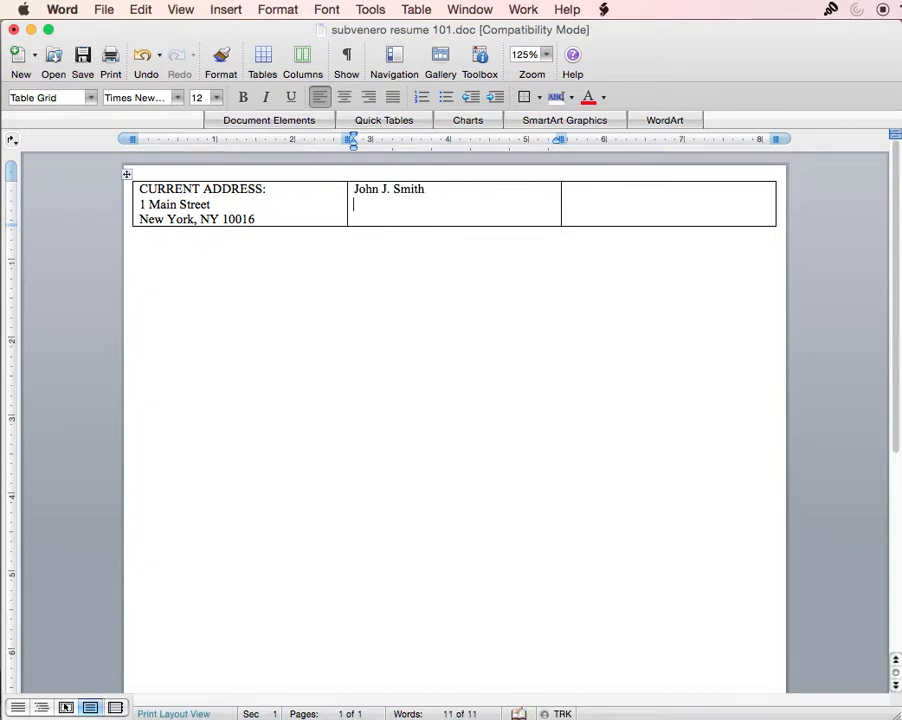
type("888-888-")
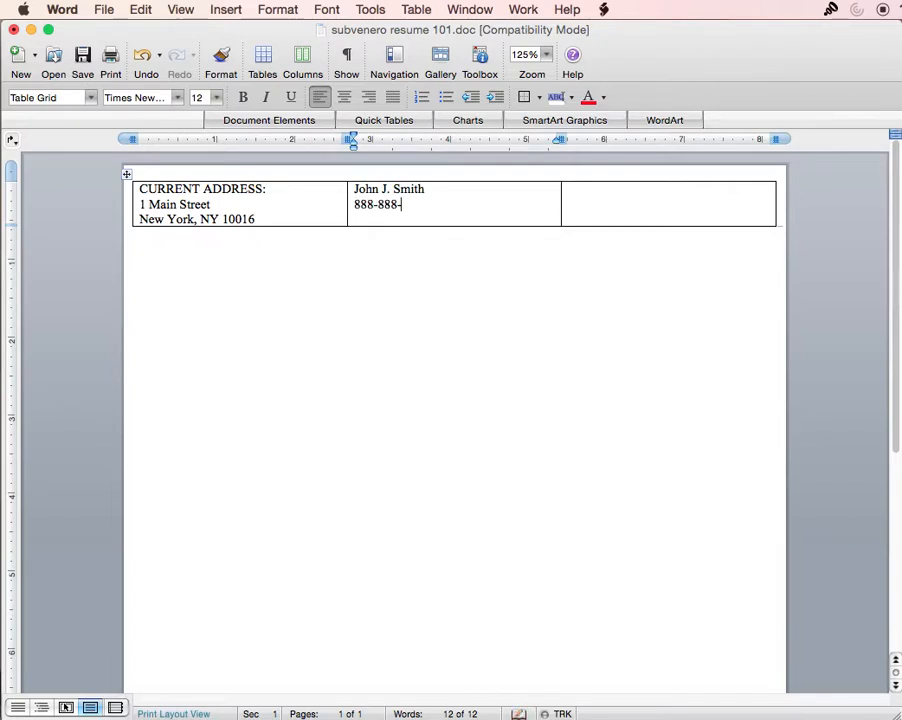
type("1234")
key("Return")
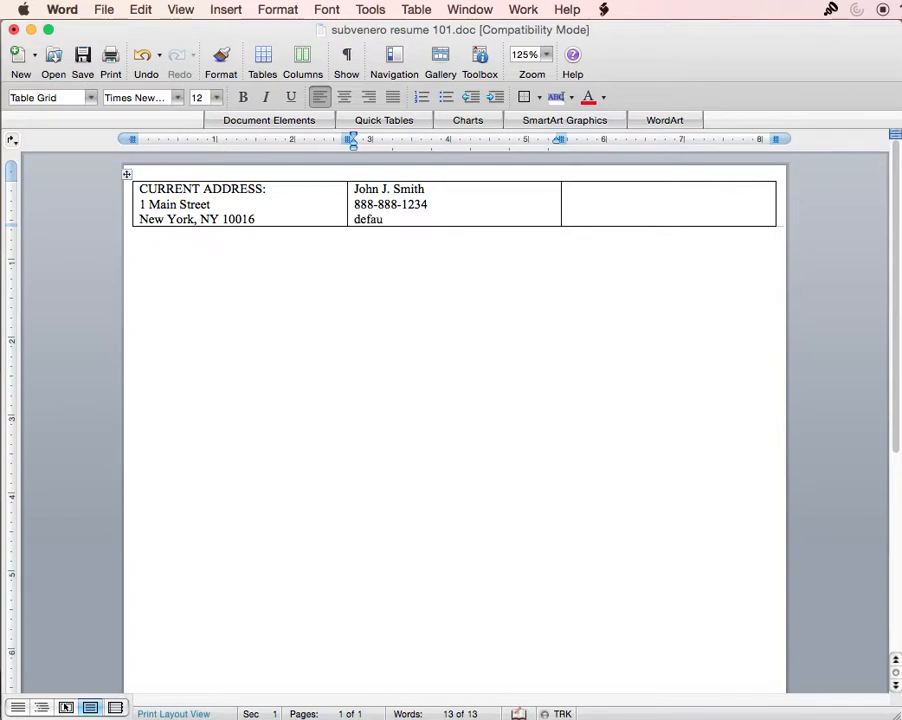
- Type 'PERMANENT ADDRESS' and the two-line permanent address in the third cell
left_click(674, 194)
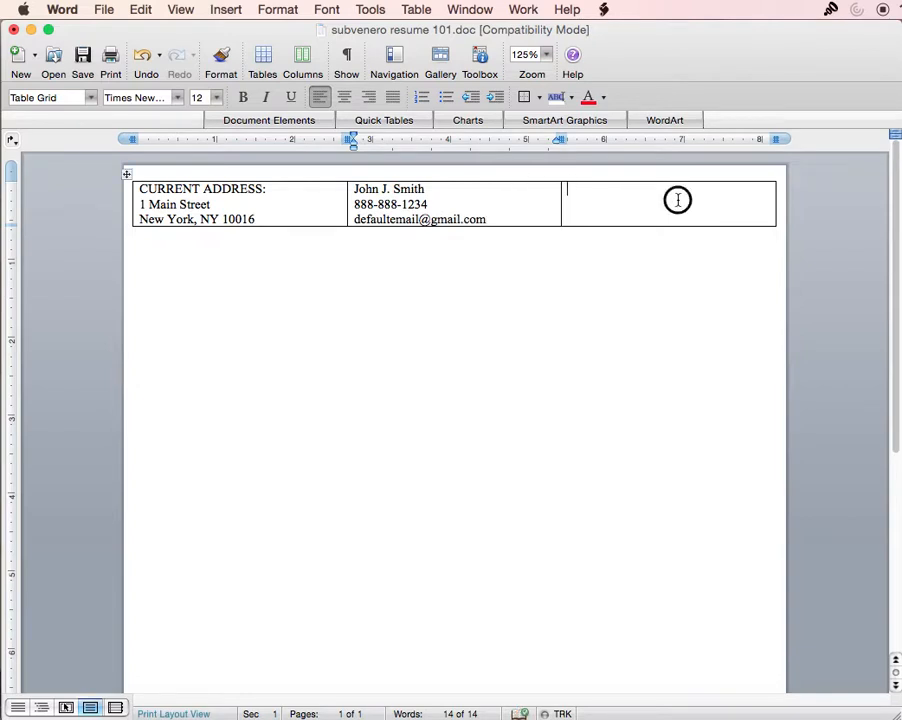
type("PERMANENT ADDRESS:")
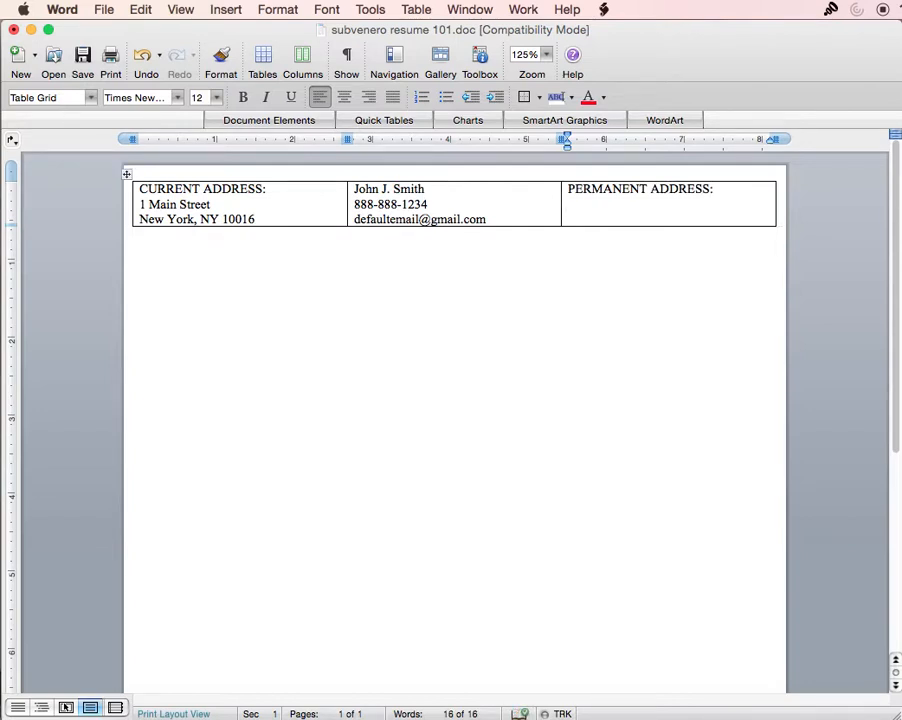
type("2 Main Street")
key("Return")
type("N")
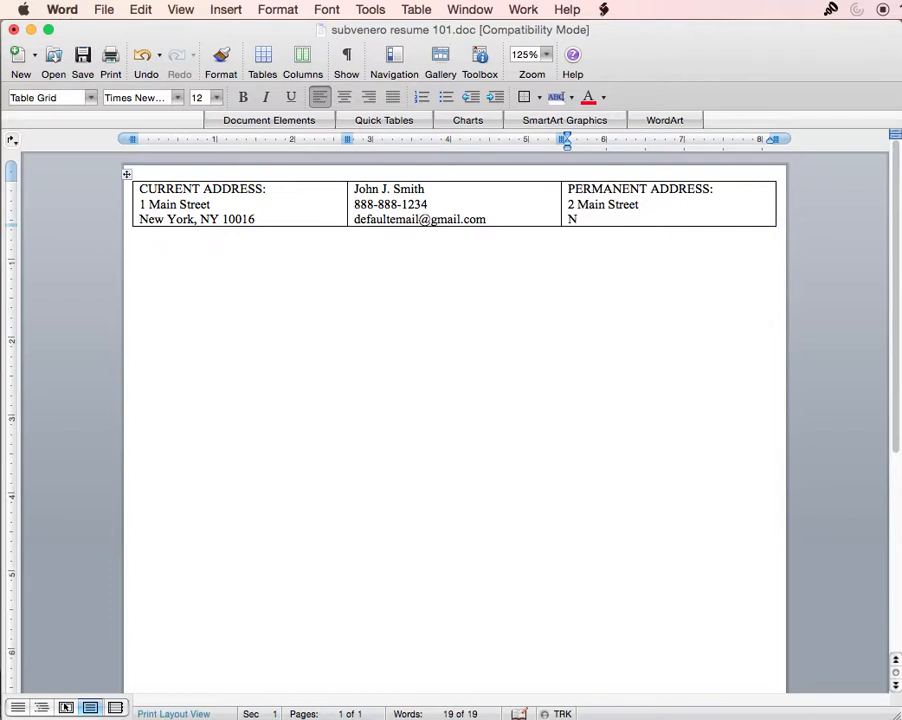
type("ew York, 10016")
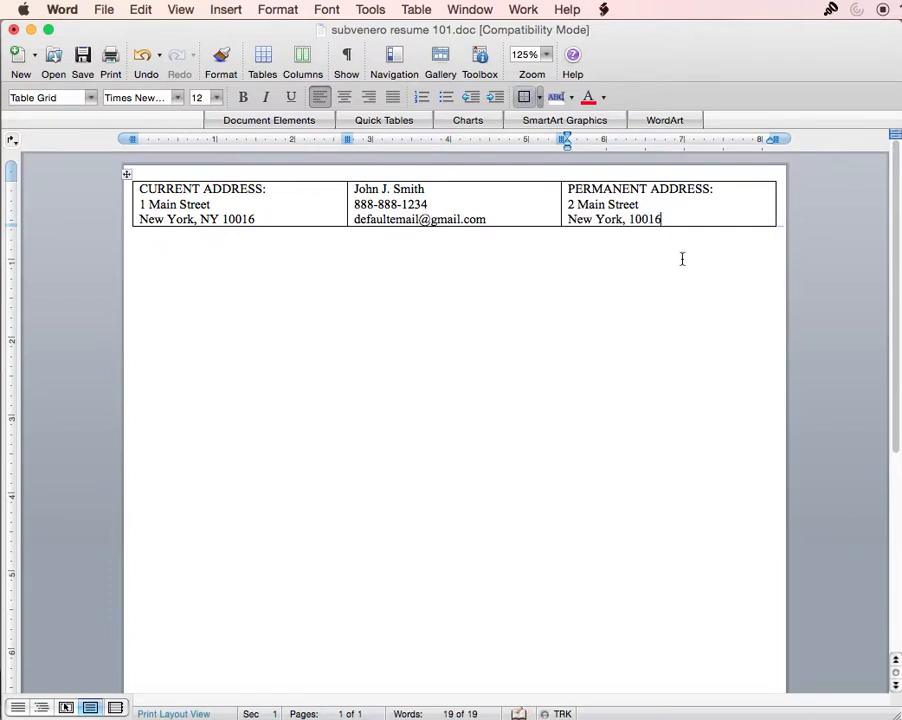
- Right-align the permanent address block and centre the contact details in the middle cell
left_click_drag(678, 221, 574, 187)
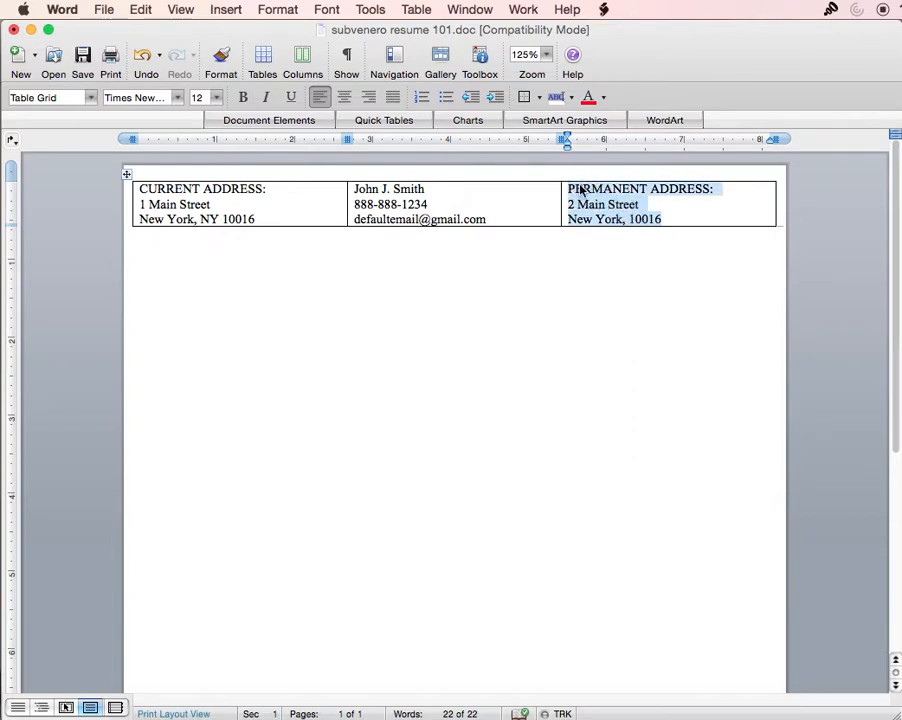
left_click(370, 97)
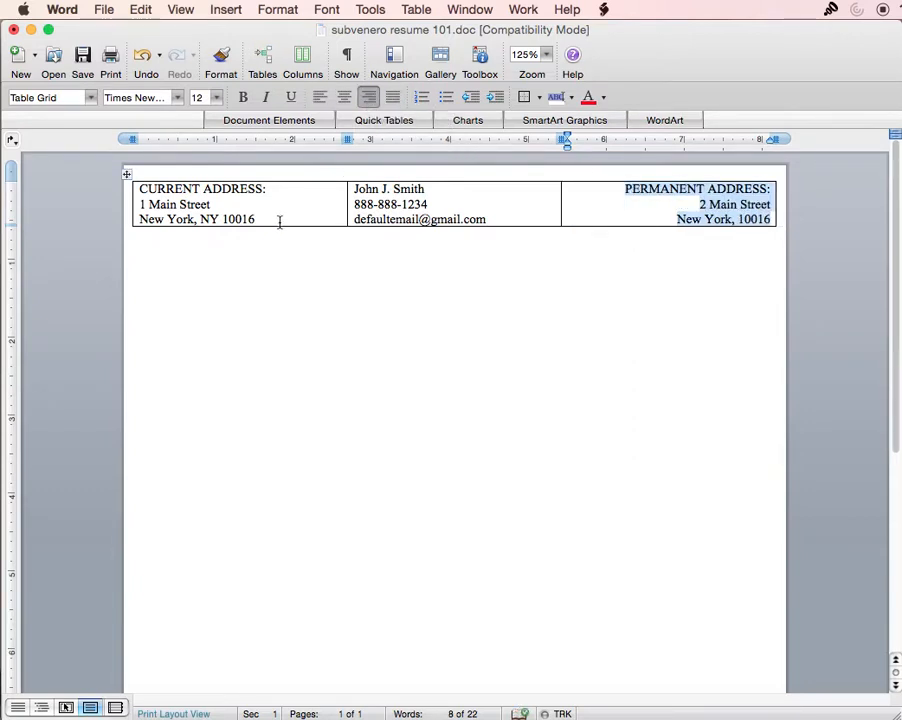
left_click_drag(509, 219, 361, 191)
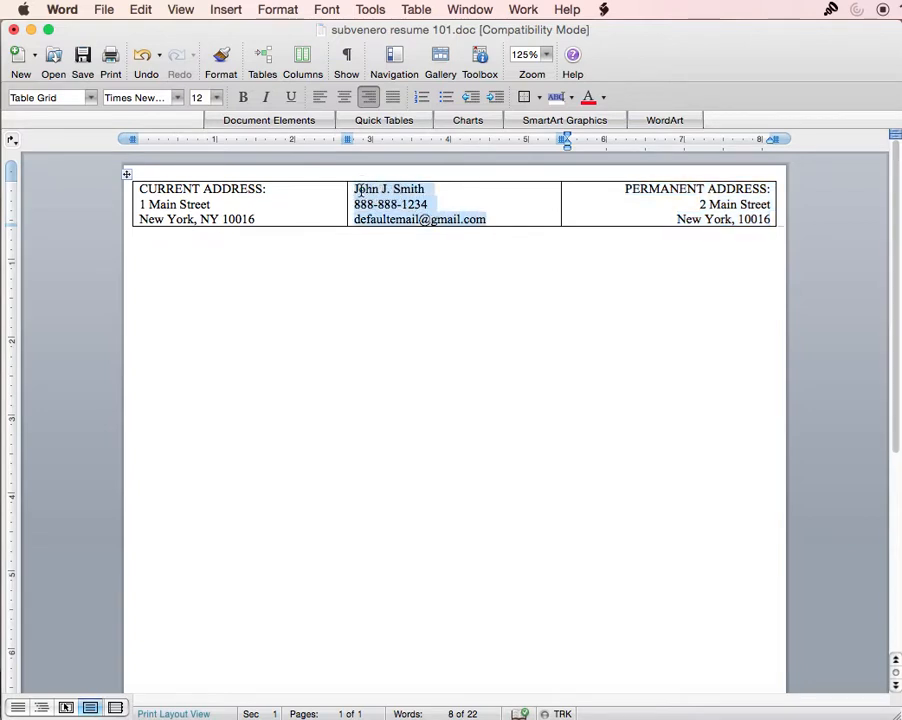
left_click(346, 97)
left_click(255, 210)
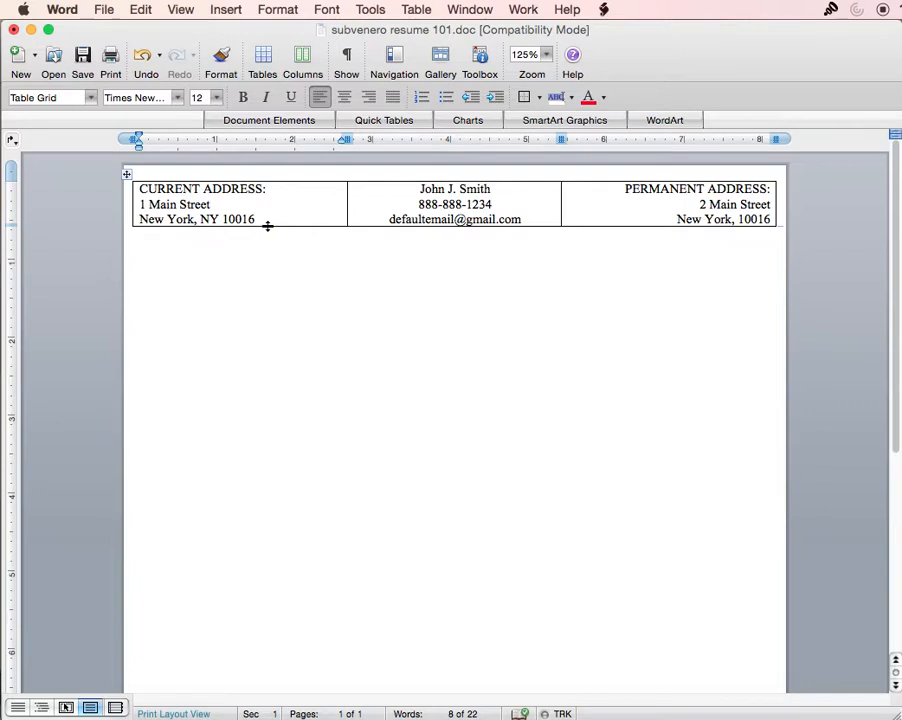
- Bold the CURRENT ADDRESS: and PERMANENT ADDRESS: heading lines
triple_click(246, 190)
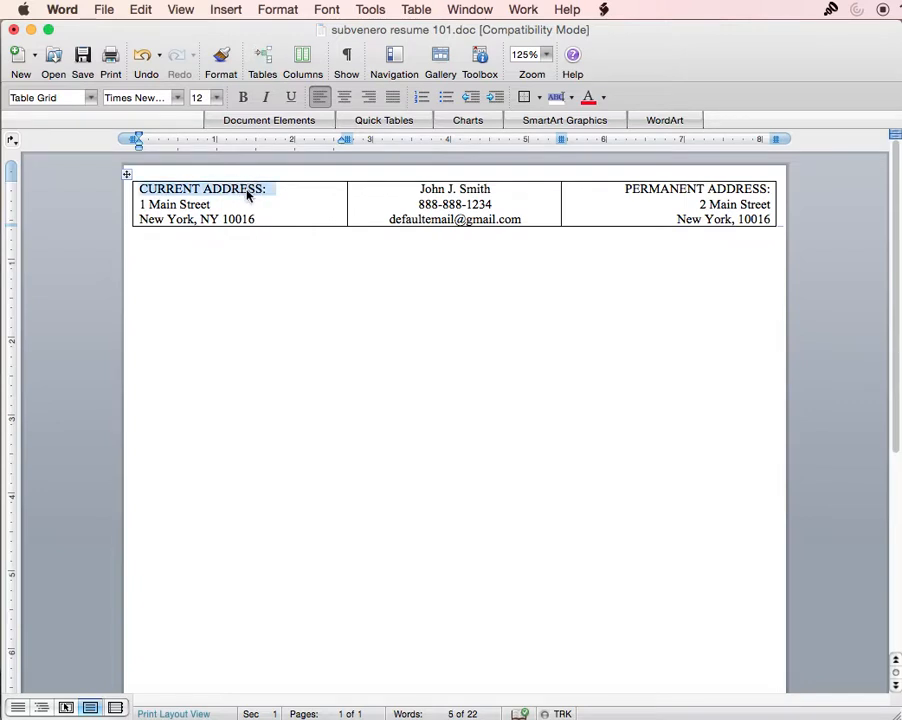
key("super+b")
triple_click(747, 190)
key("super+b")
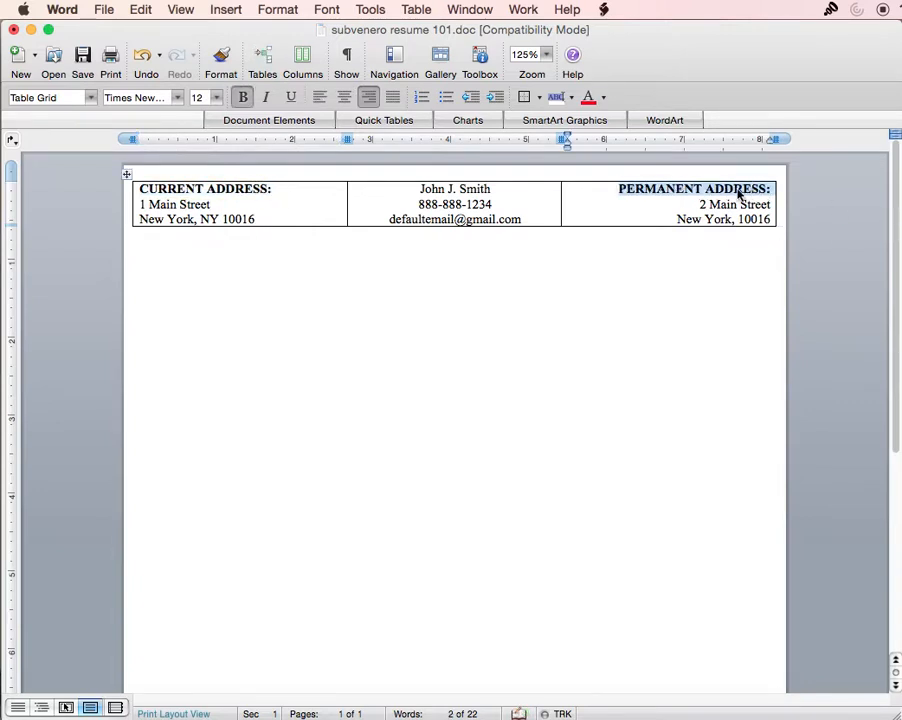
left_click(504, 213)
- Set the current and permanent address lines to 10 pt
left_click(263, 219)
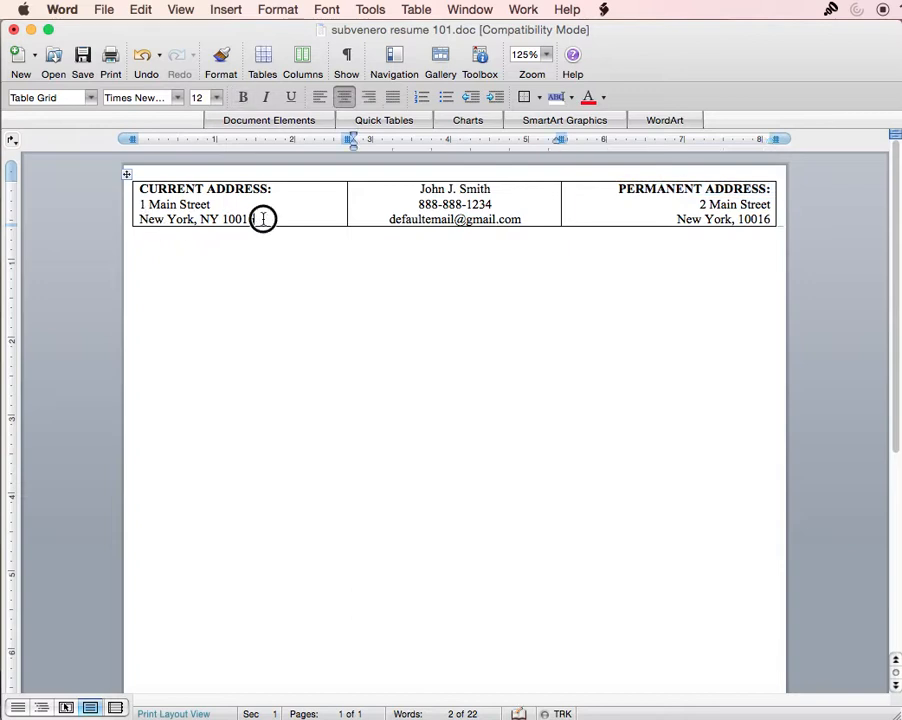
left_click_drag(263, 219, 145, 192)
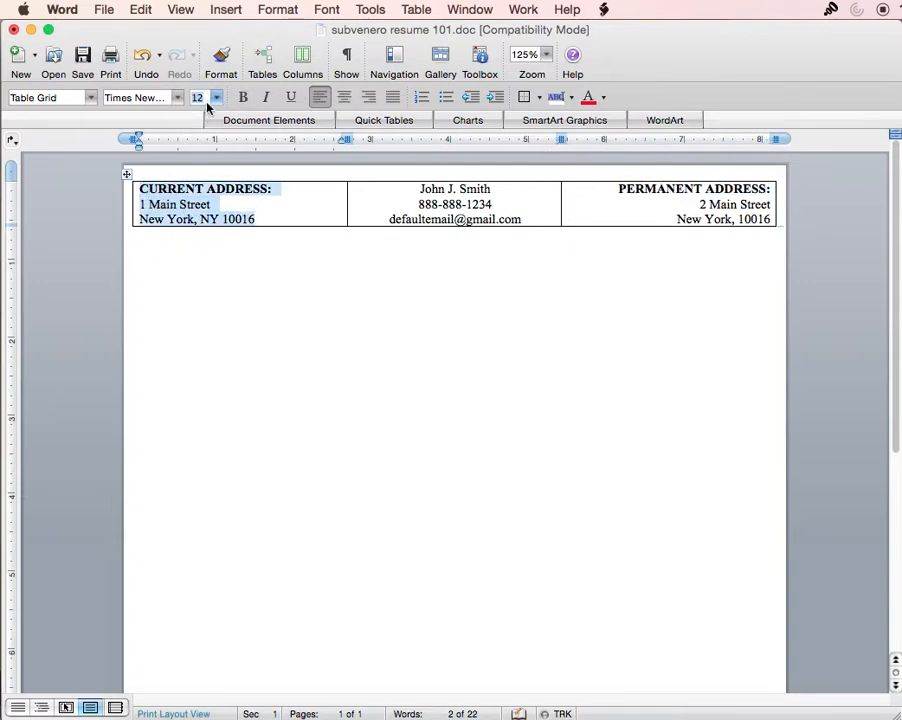
type("10")
key("Return")
left_click_drag(618, 188, 775, 219)
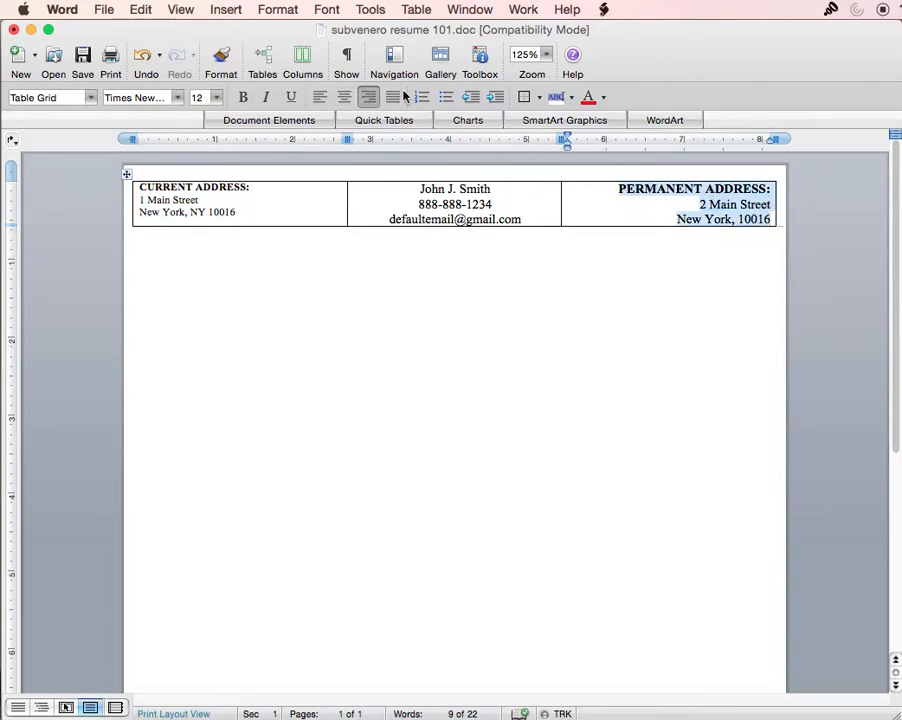
left_click(207, 100)
type("10")
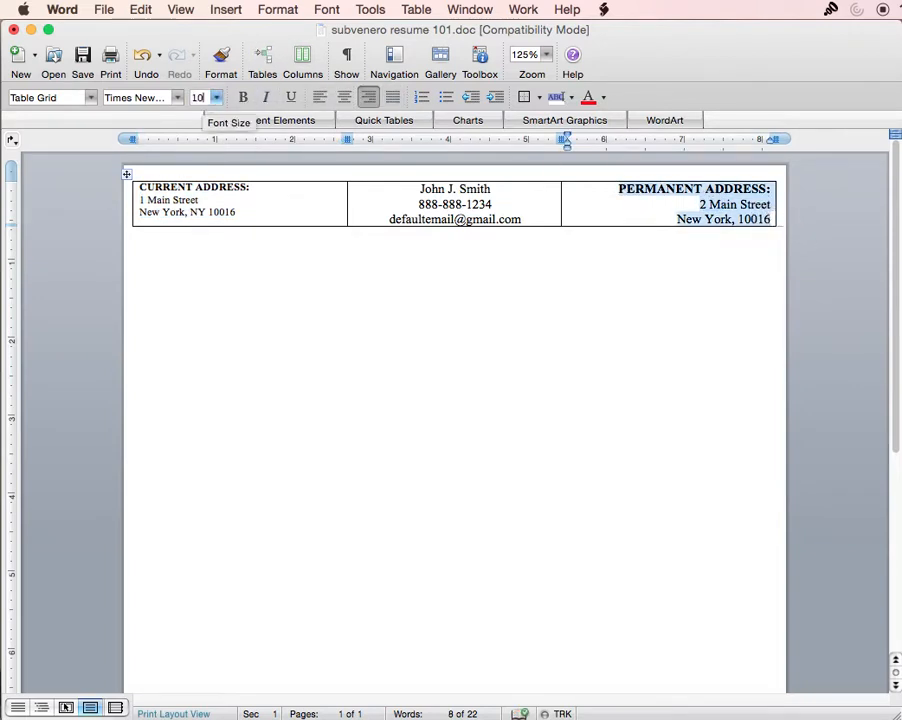
key("Return")
- Reduce the phone and e-mail lines to 10 pt
left_click(643, 241)
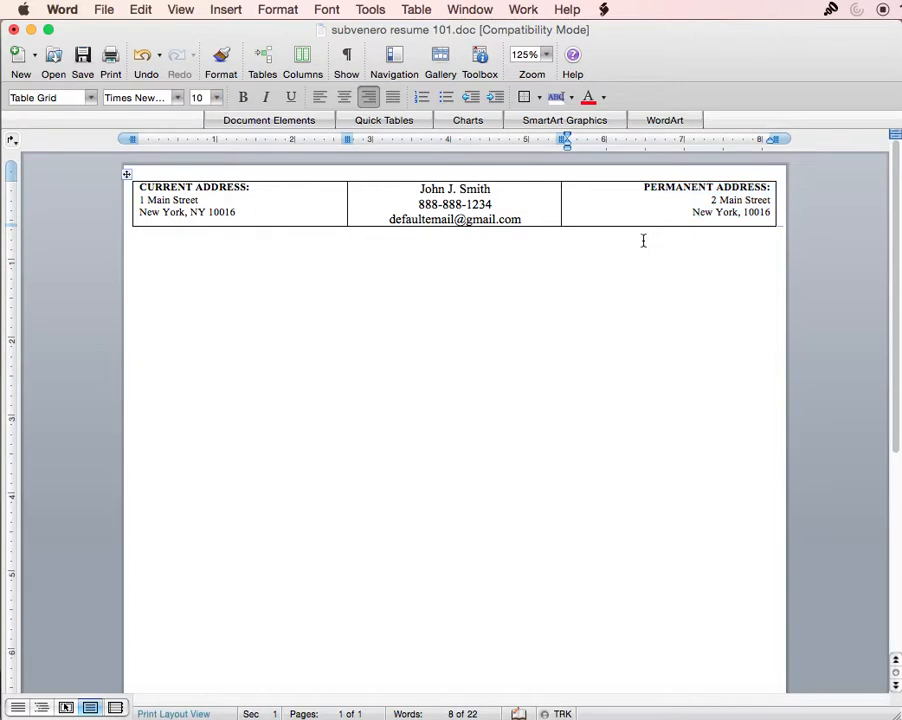
left_click_drag(528, 221, 417, 203)
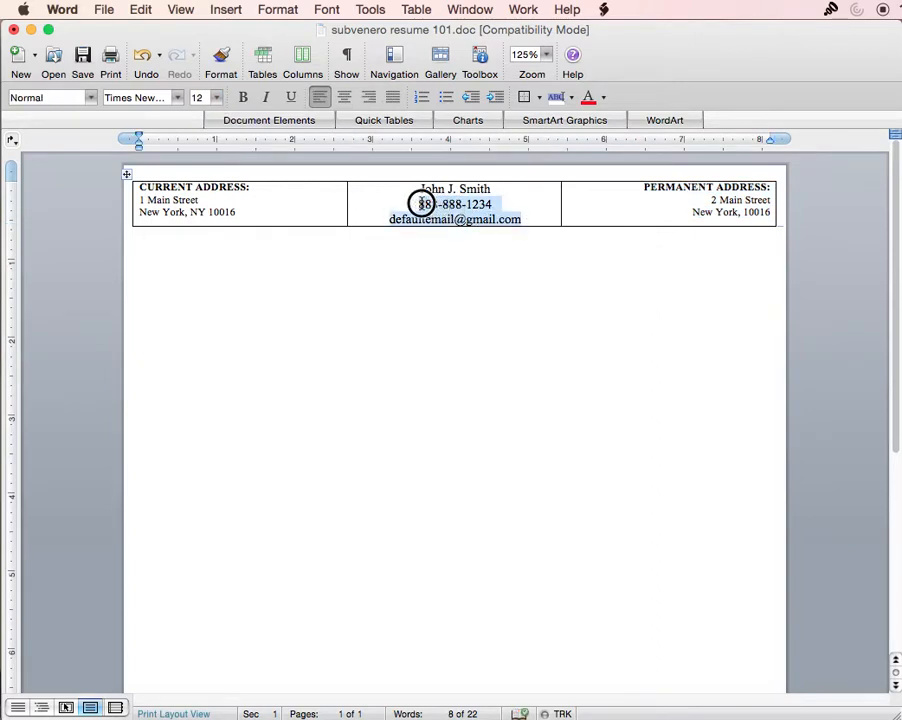
left_click(206, 97)
type("10")
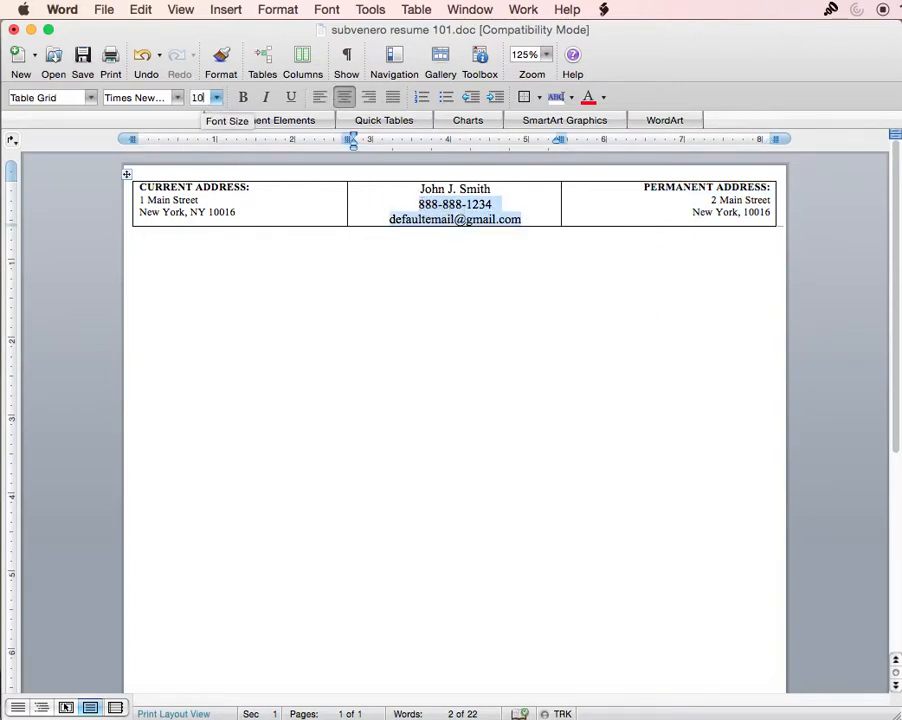
key("Return")
- Enlarge the candidate's name to 16 pt
left_click_drag(492, 192, 422, 189)
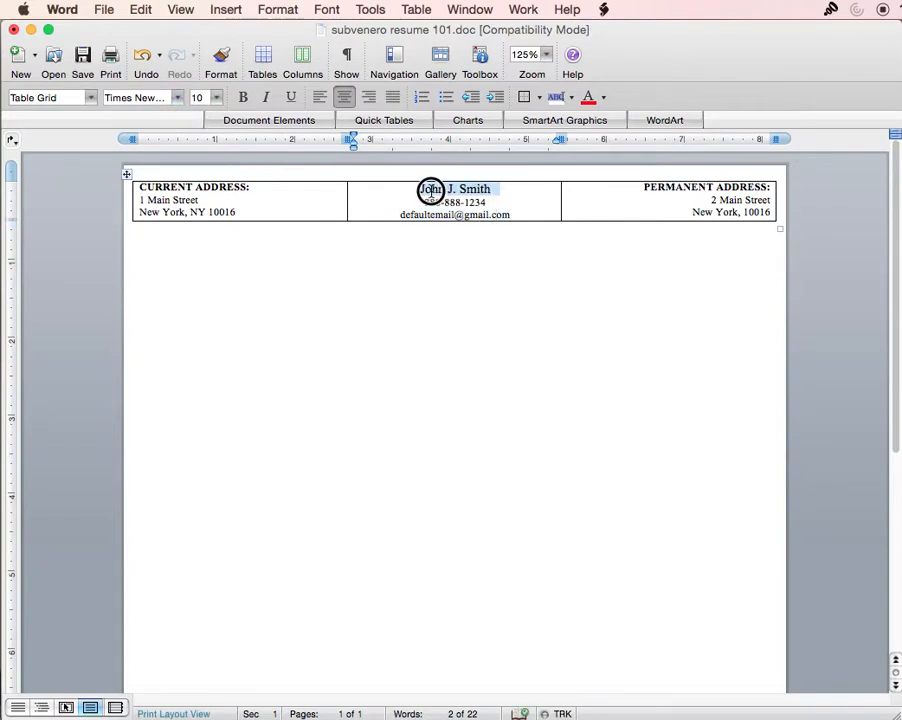
left_click(218, 100)
left_click(204, 202)
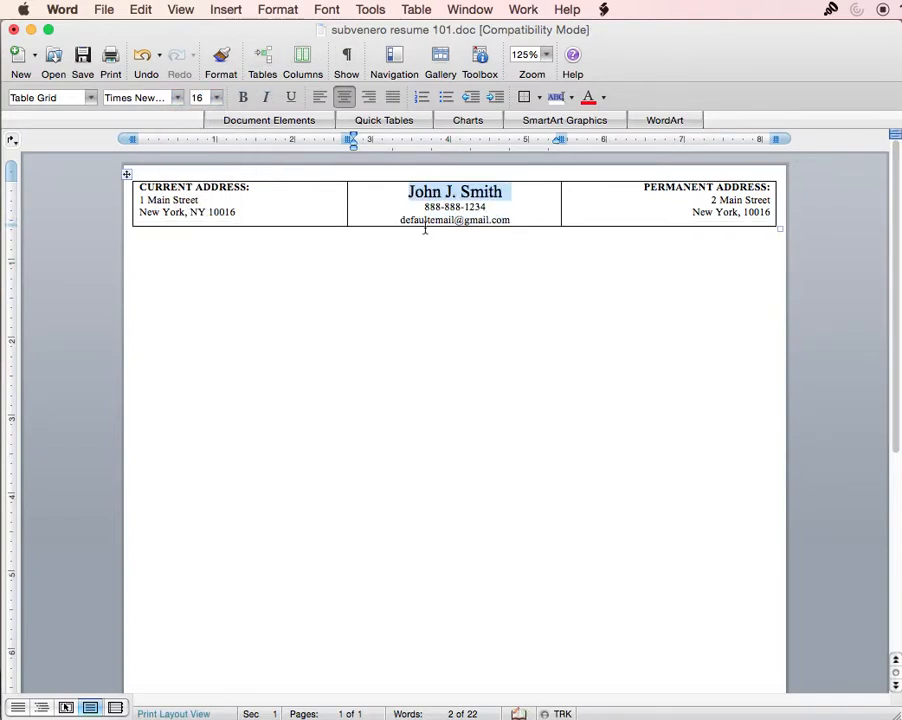
left_click(477, 247)
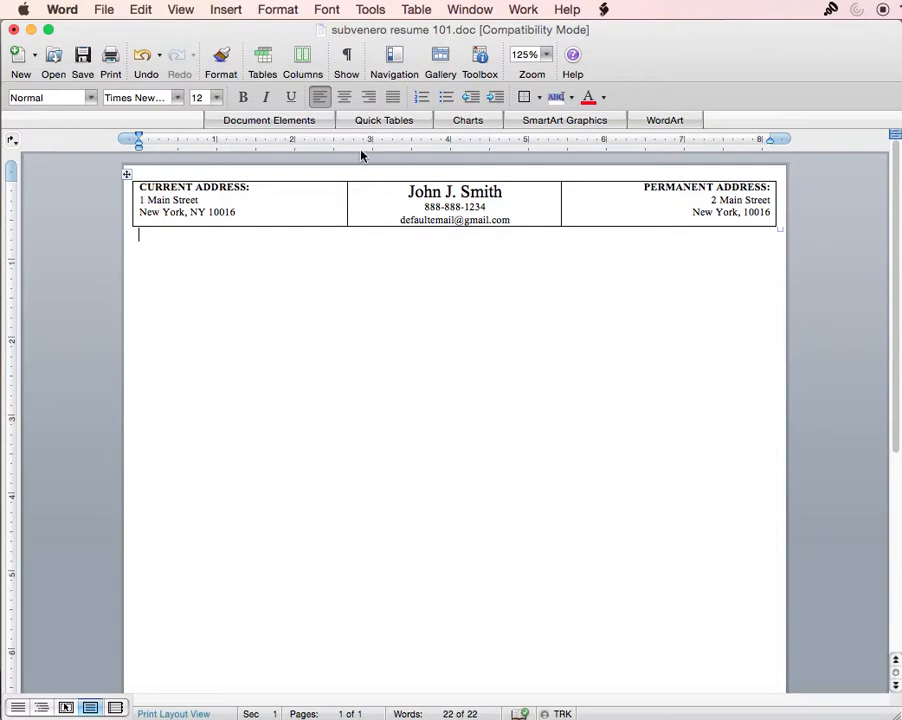
- Set the header table's borders to None and zoom the page view to 150%
double_click(128, 175)
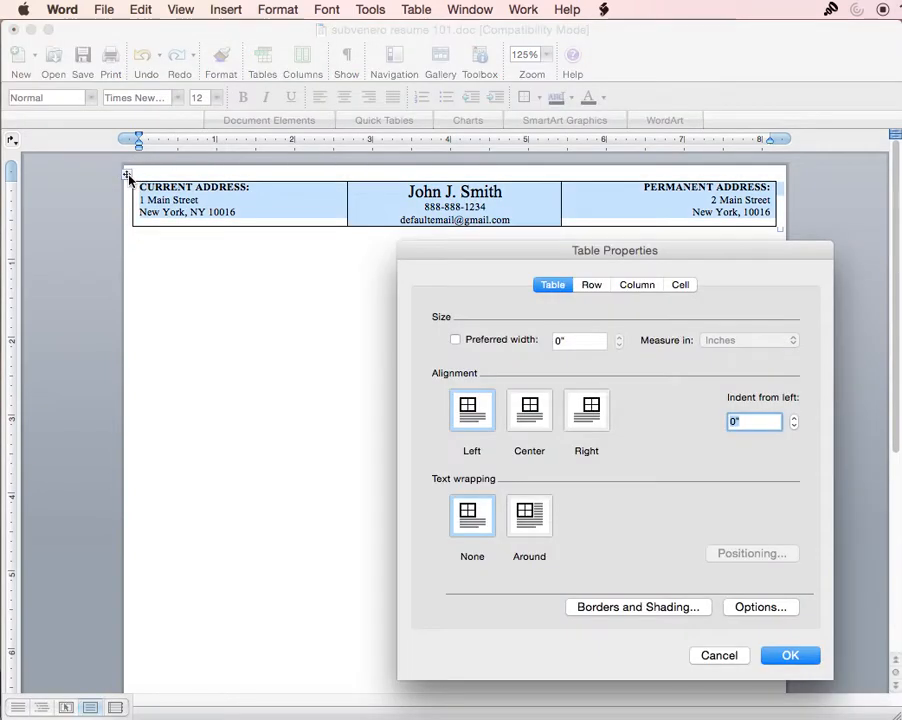
left_click(651, 606)
left_click(395, 305)
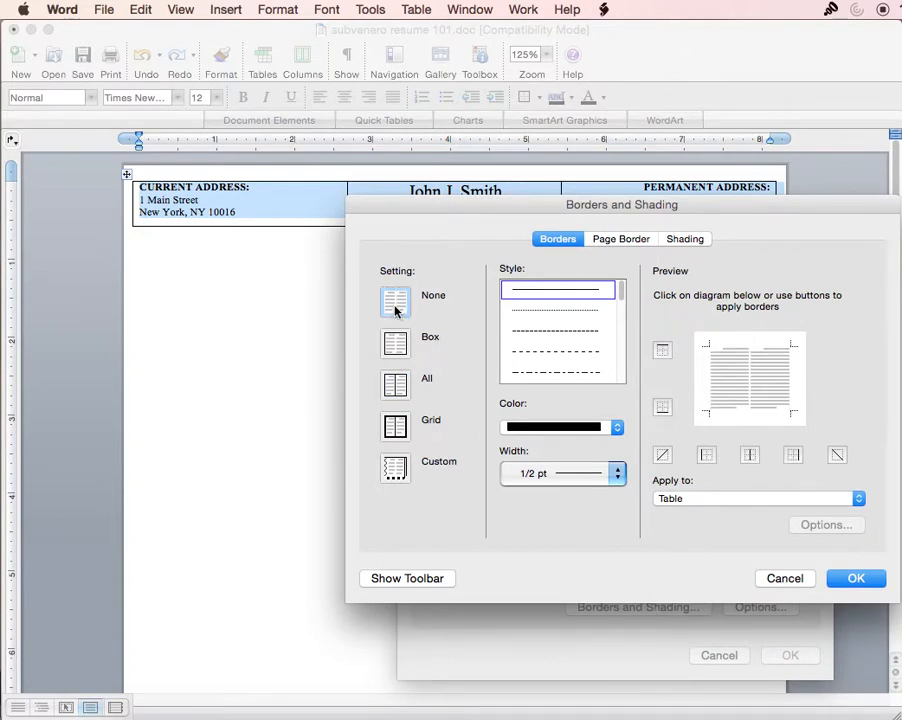
left_click(852, 579)
left_click(790, 654)
left_click(389, 312)
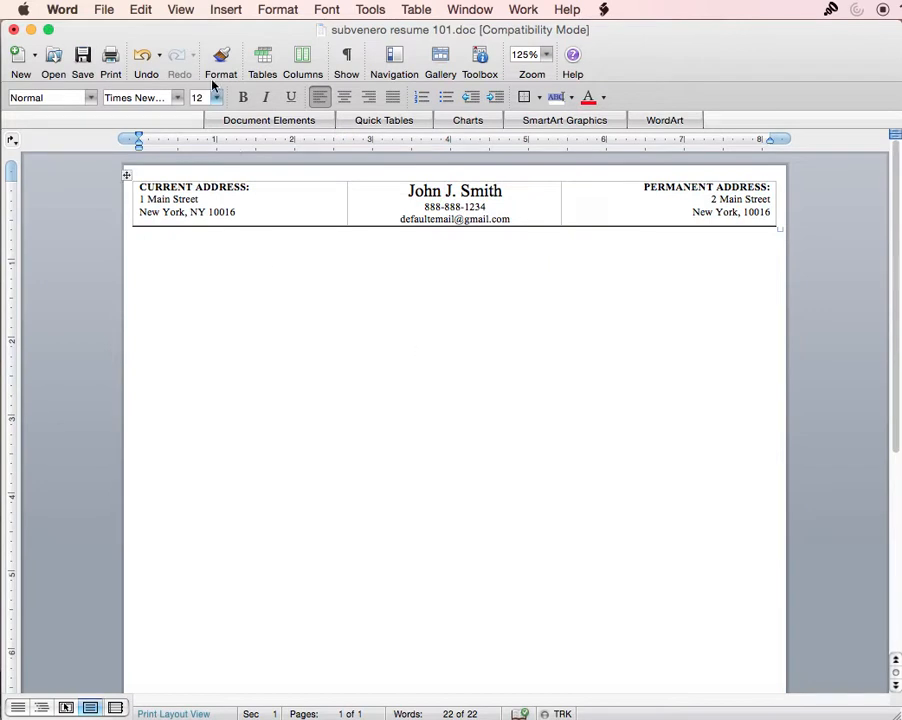
left_click(546, 54)
left_click(558, 97)
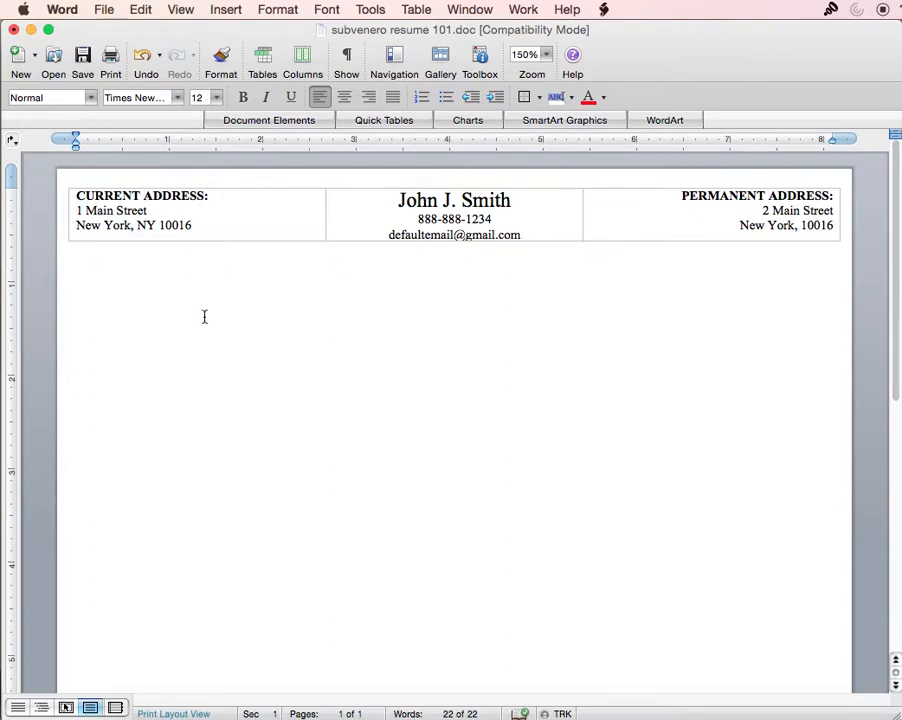
- Type a bold EDUCATION heading and start a new line below it
type("ED")
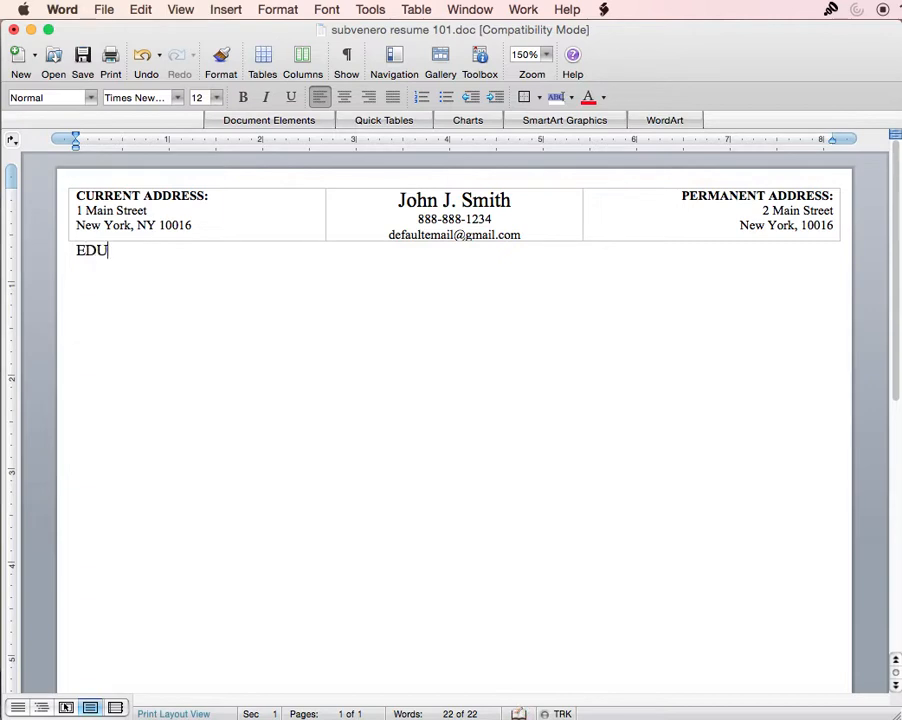
type("U")
key("BackSpace")
type("UCATION")
triple_click(139, 254)
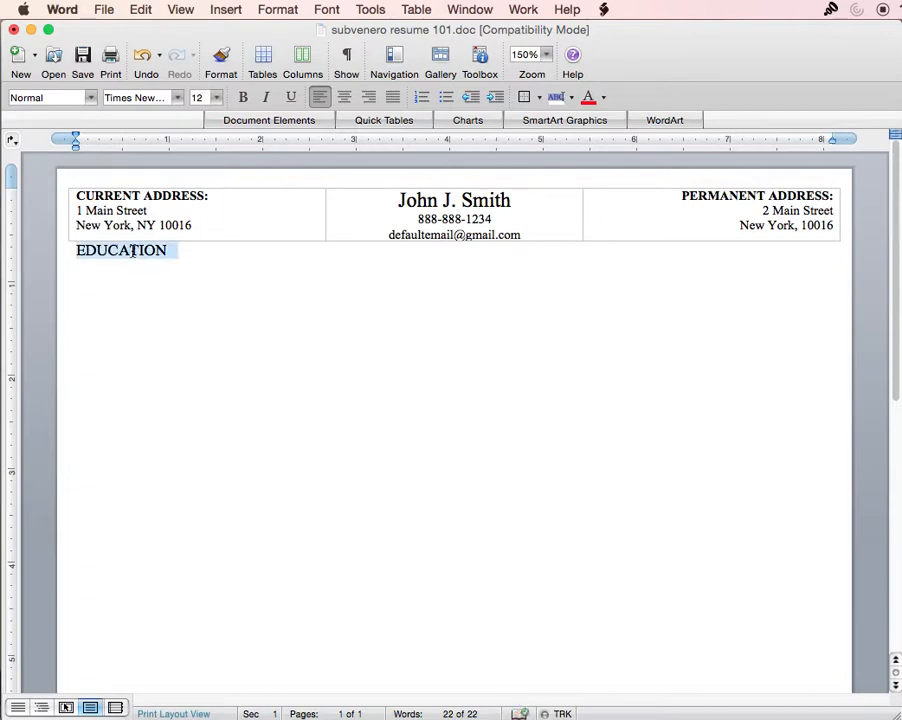
key("super+b")
left_click(134, 257)
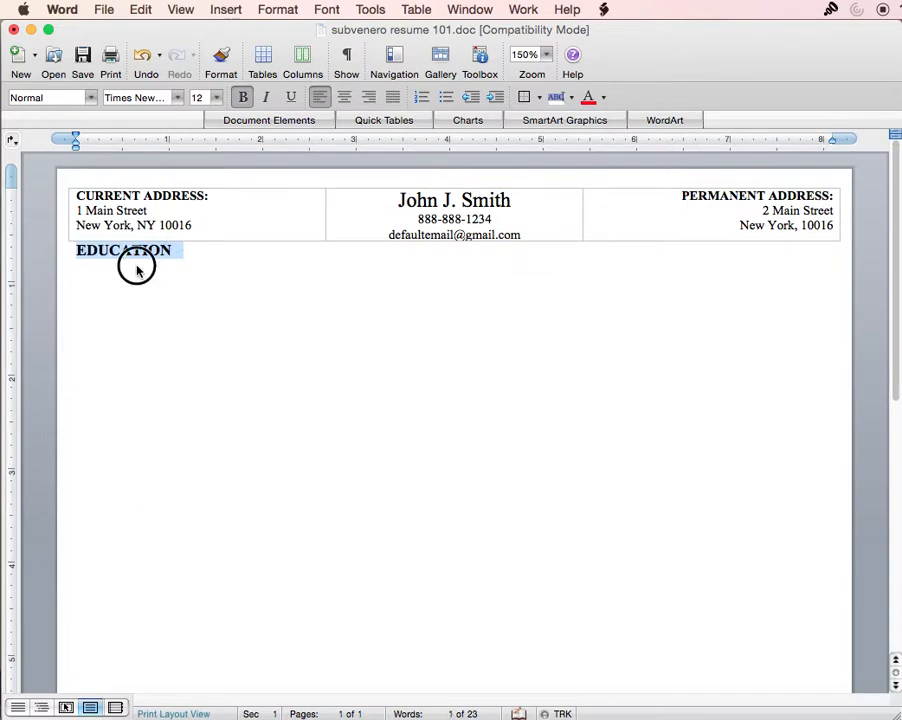
left_click(188, 260)
key("Return")
- Insert a 1×2 table with bold 'New York University', italic 'Stern School of Business', and the degree line
left_click(264, 66)
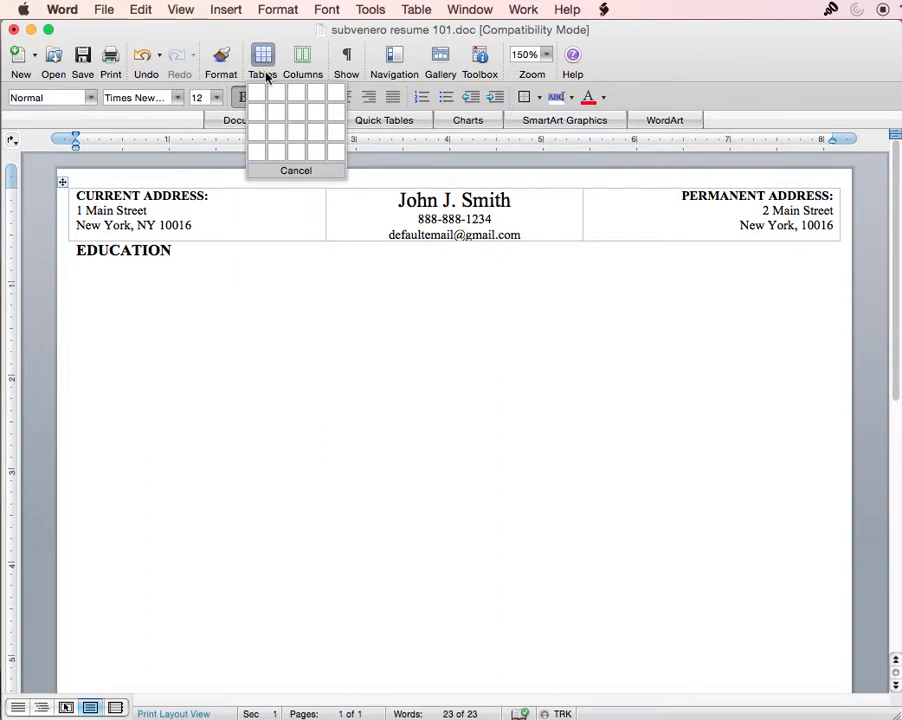
left_click(280, 92)
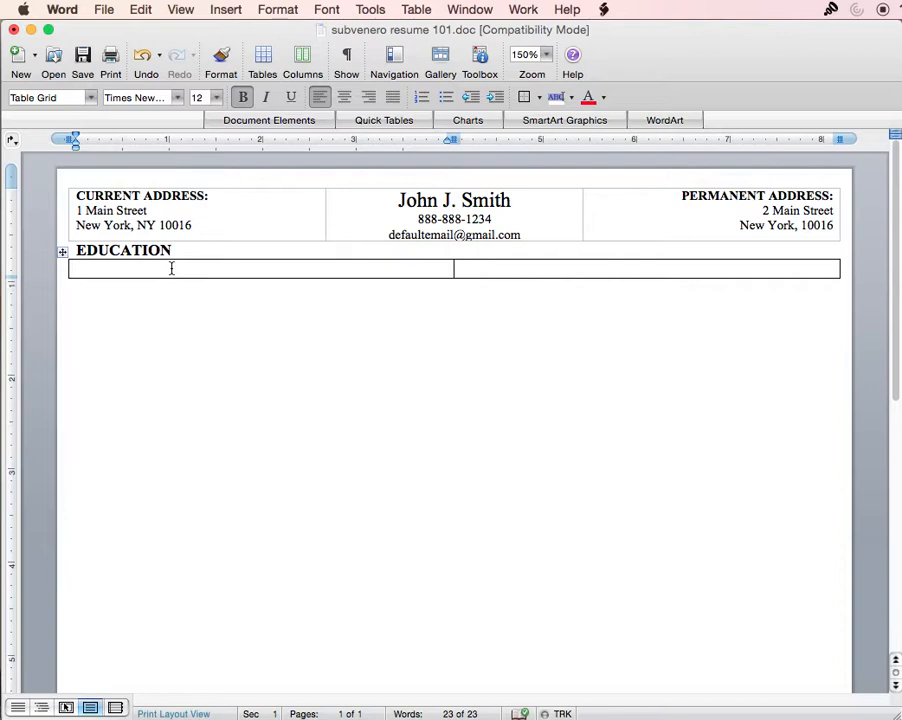
type("New York University")
key("Return")
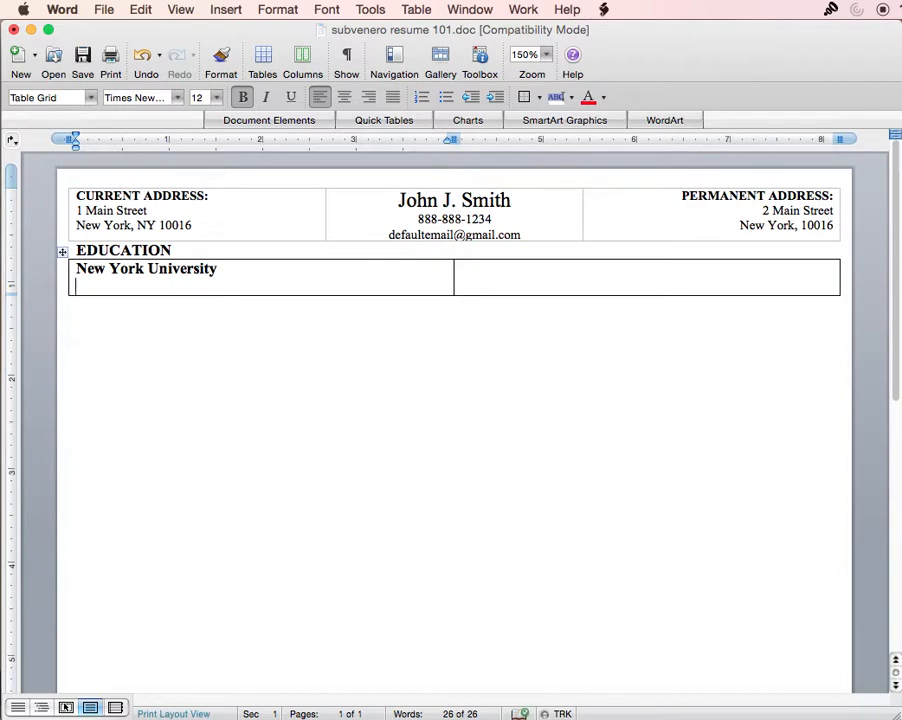
key("super+b")
key("super+i")
type("S")
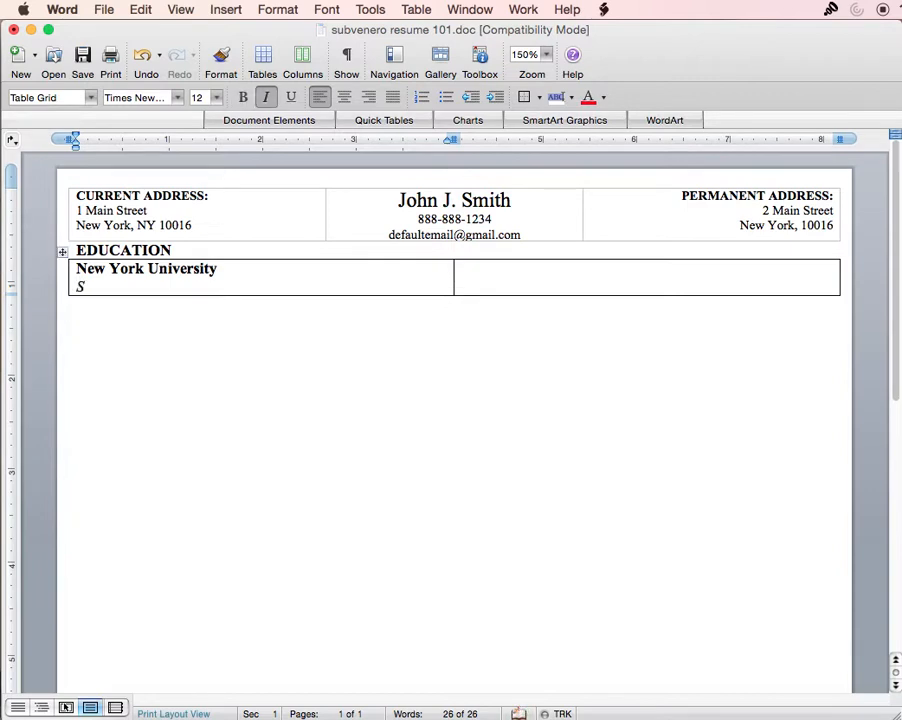
type("tern School of Busieiness")
key("Return")
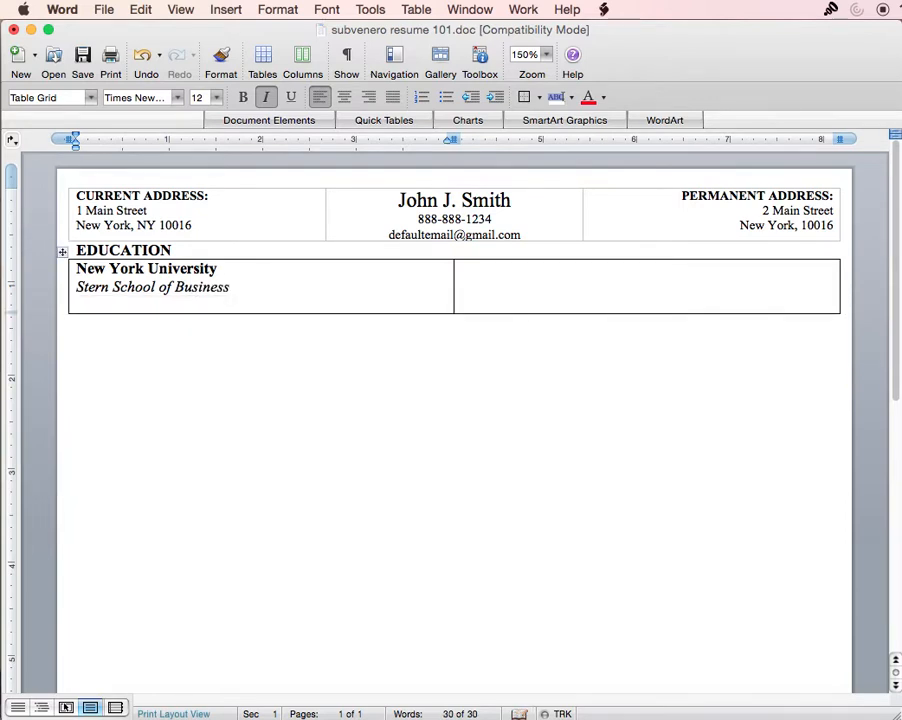
key("super+i")
type("Bachel")
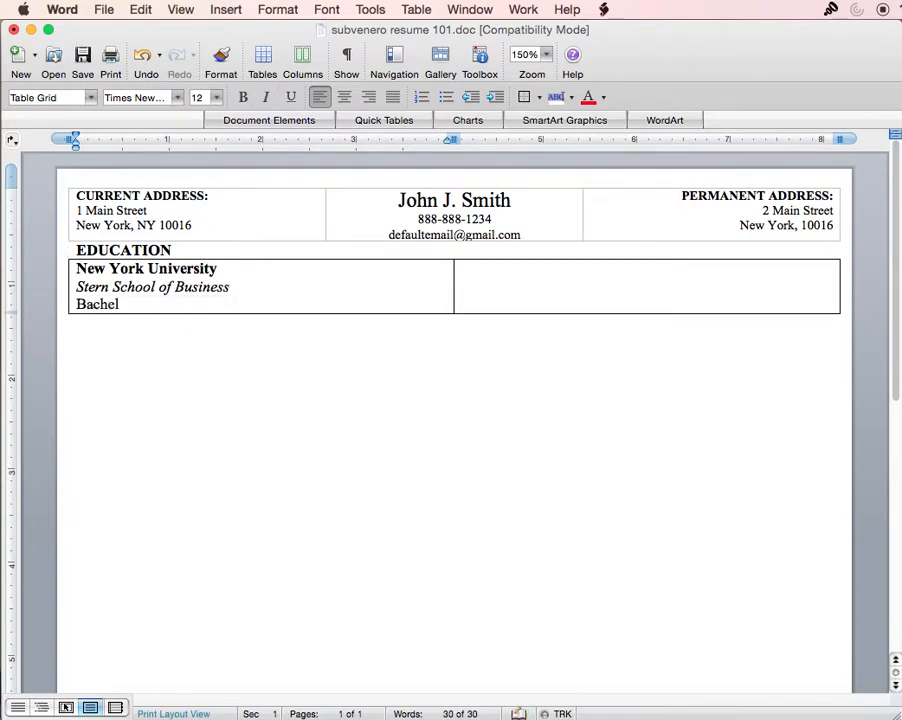
type("ors of Science in Marketing")
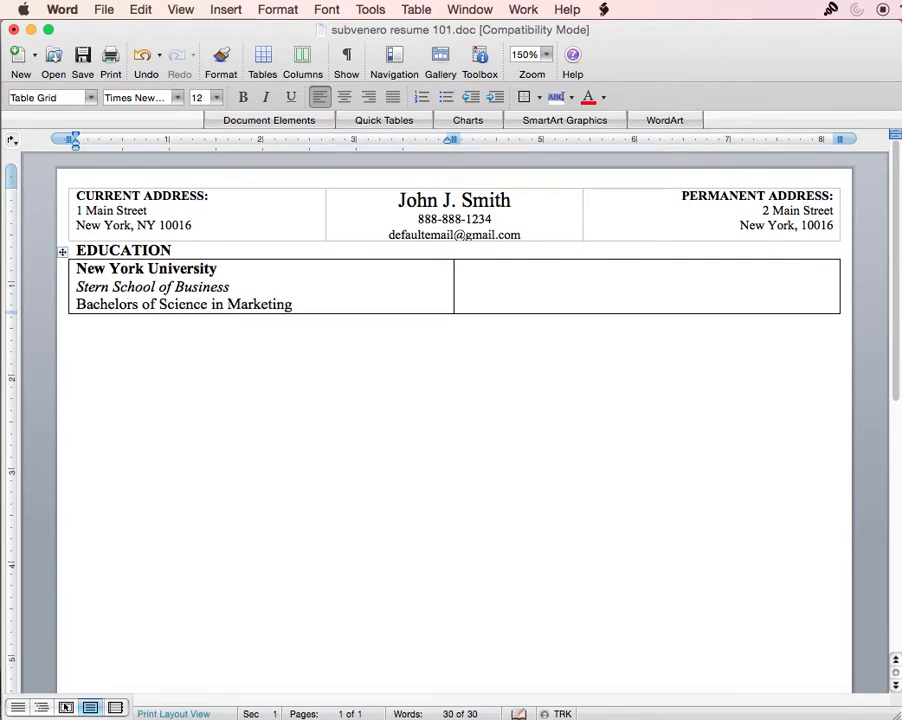
- Widen the left column and type 'New York, NY' and 'Aug. '08 - May '12' in the right cell
left_click(454, 299)
left_click_drag(454, 290, 708, 284)
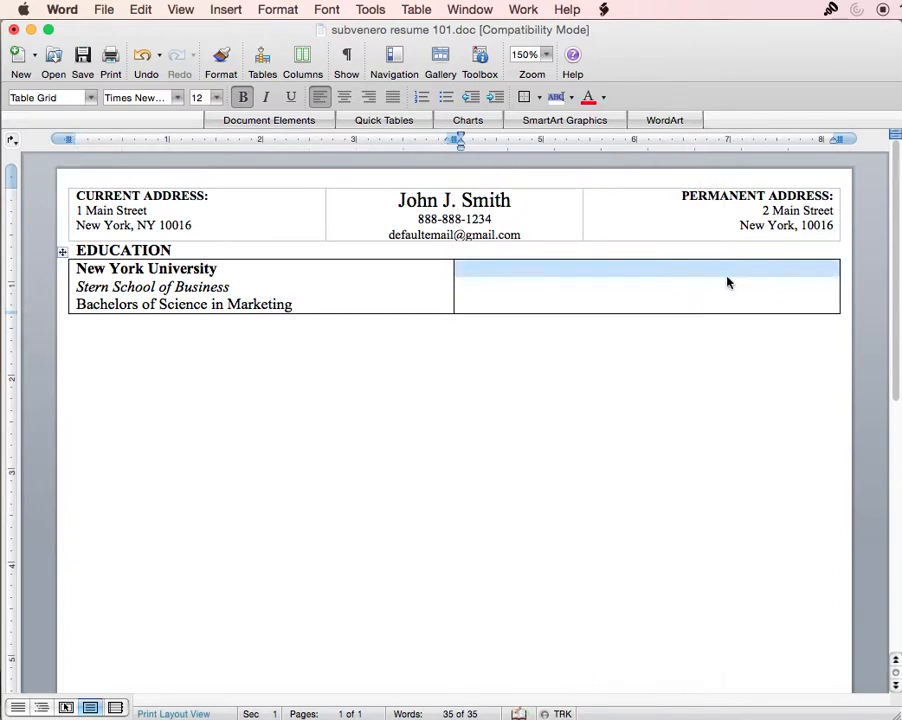
left_click_drag(448, 279, 706, 274)
left_click(758, 276)
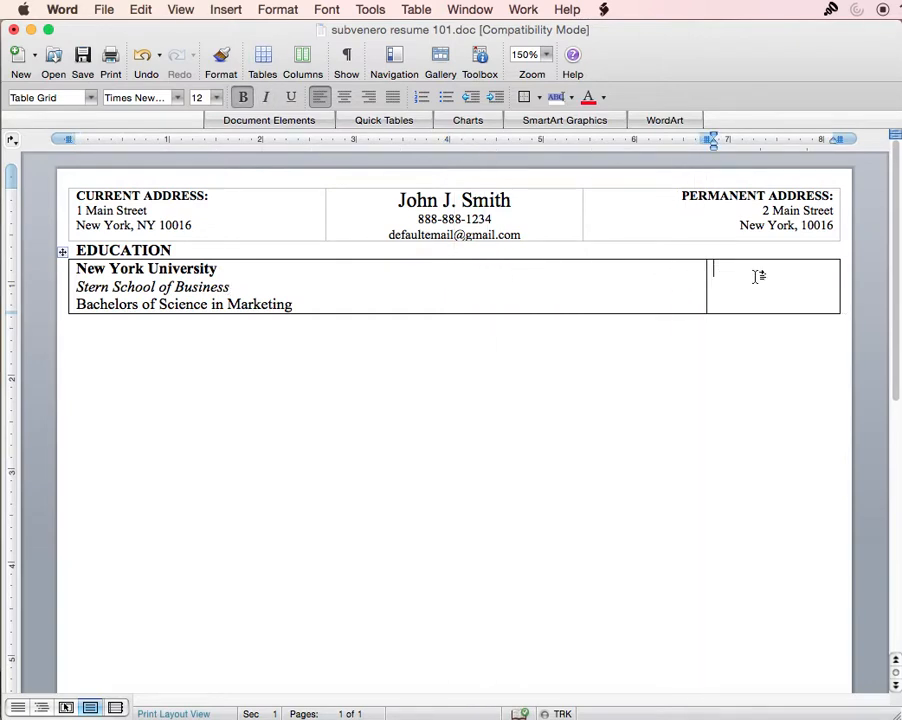
type("New York, NY")
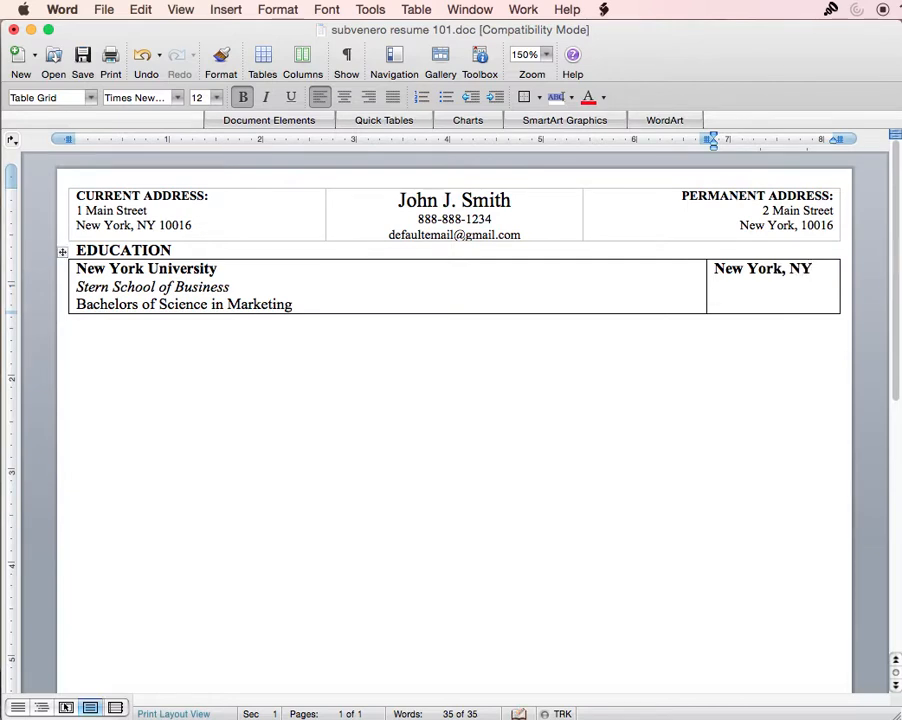
key("Return")
type("Aug.")
type(" '")
type("08 -")
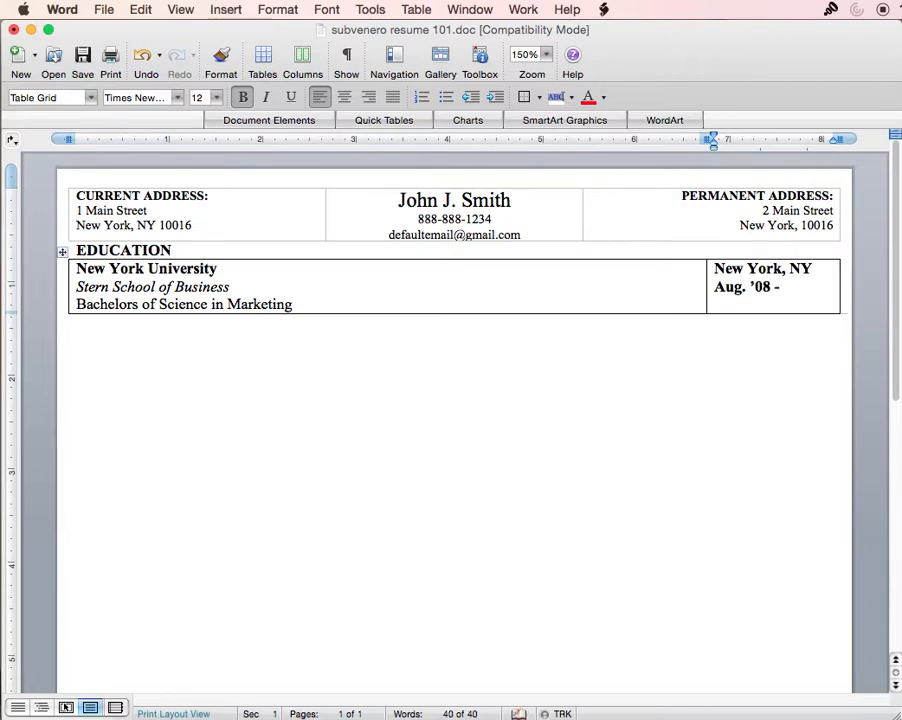
type(" May")
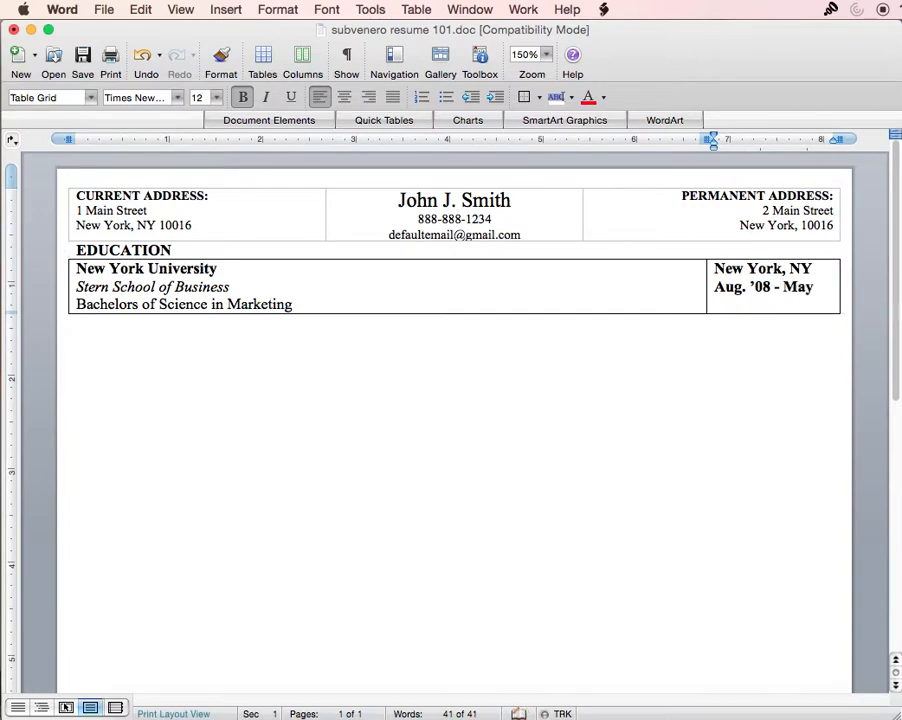
type(" '12")
- Right-align the location and dates, then check the formatting of the left-cell lines
left_click_drag(700, 280, 689, 277)
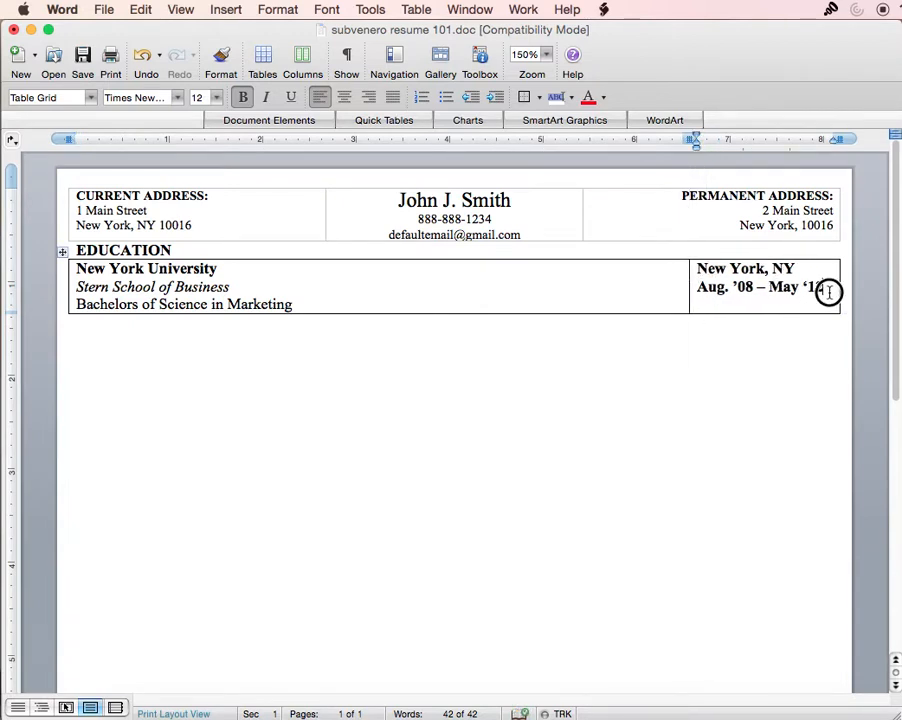
left_click_drag(833, 290, 703, 270)
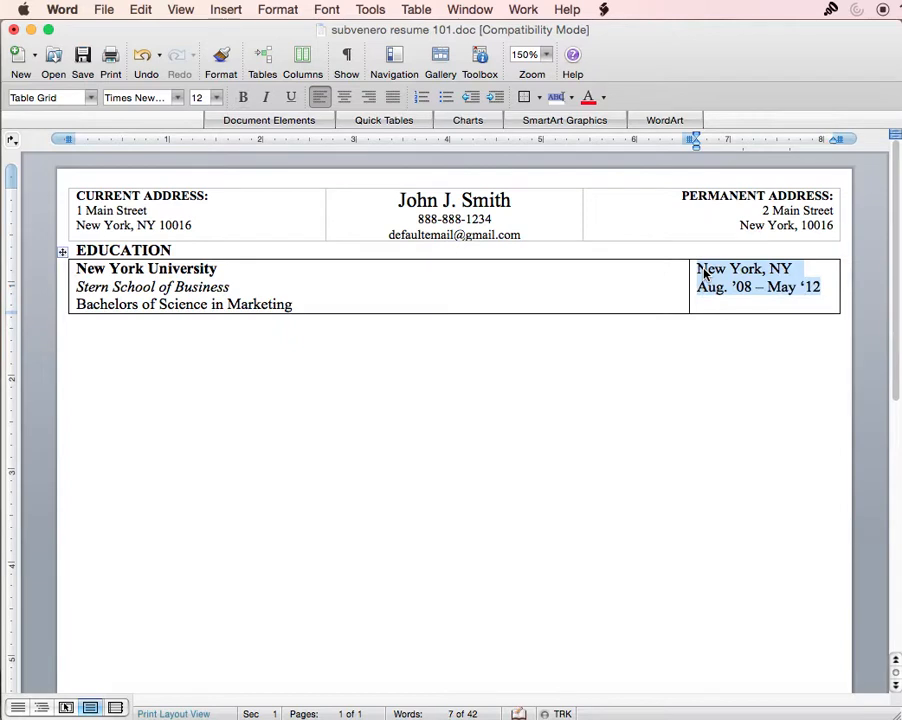
left_click(368, 97)
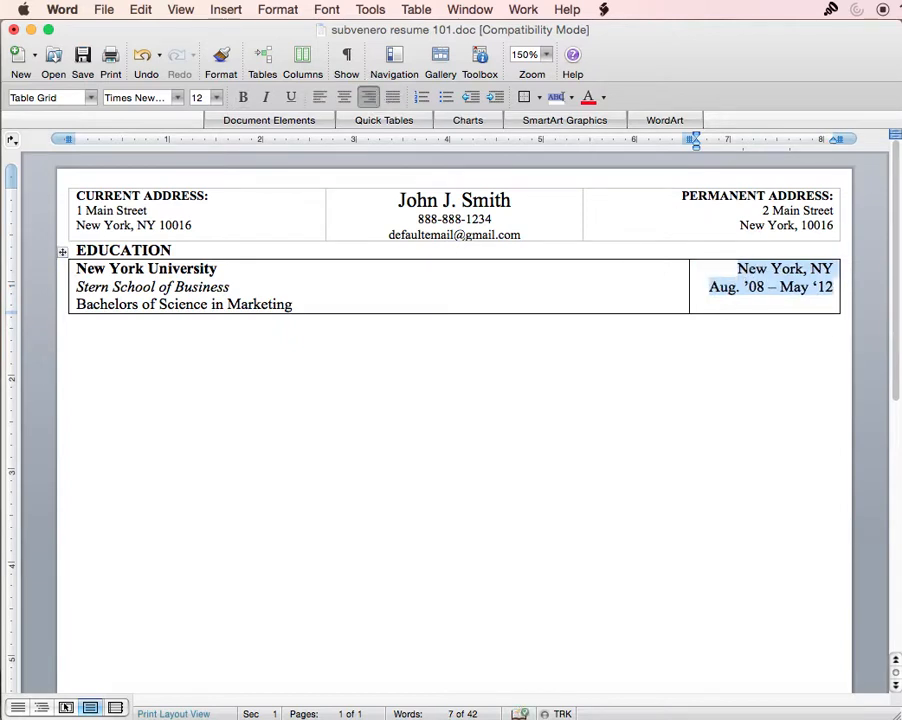
left_click(767, 310)
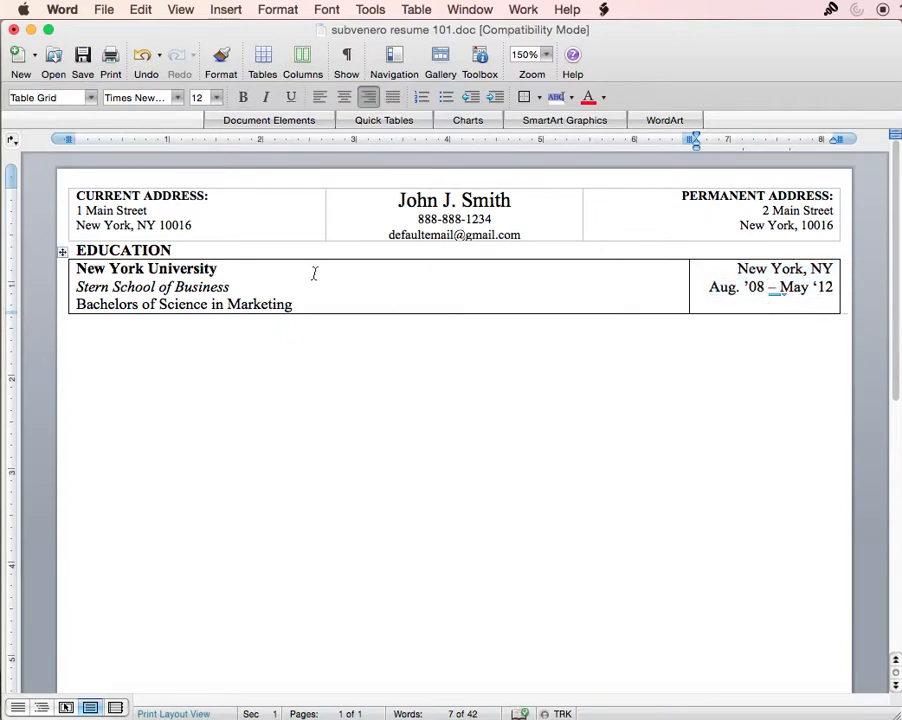
mouse_move(77, 268)
left_mouse_down()
mouse_move(222, 270)
mouse_move(76, 292)
left_mouse_up()
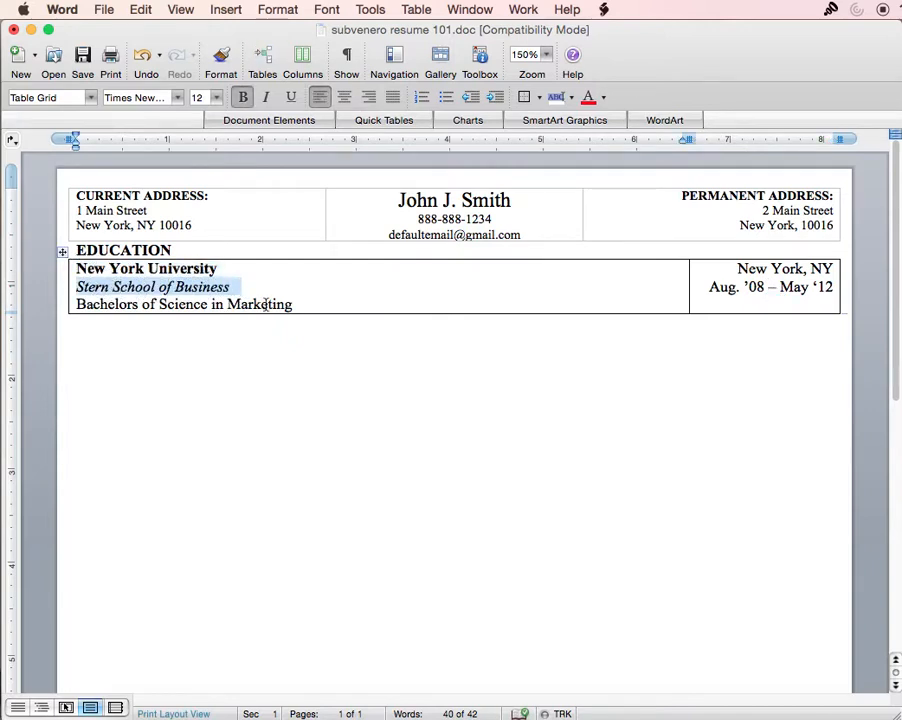
left_click(298, 305)
left_click_drag(298, 305, 74, 306)
left_click(116, 322)
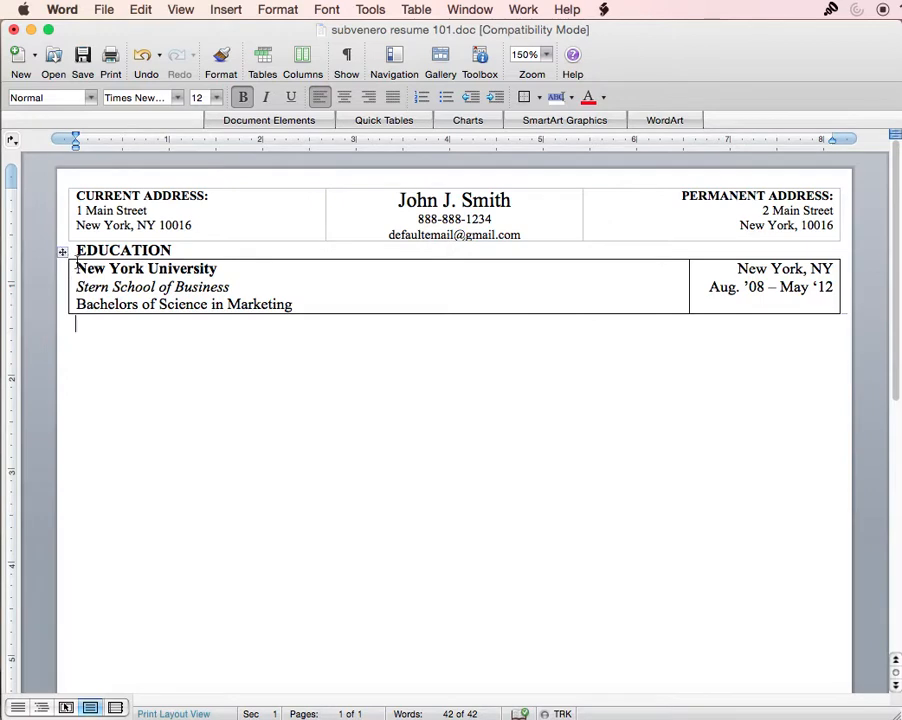
- Set the Education table's borders to None except a top border
double_click(62, 252)
left_click(672, 608)
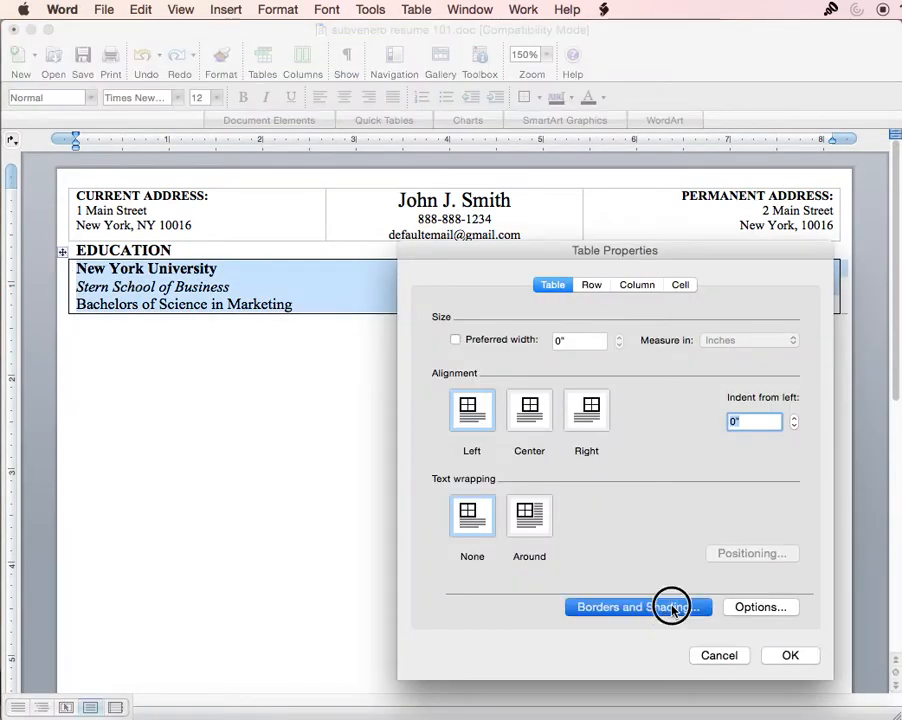
left_click(396, 300)
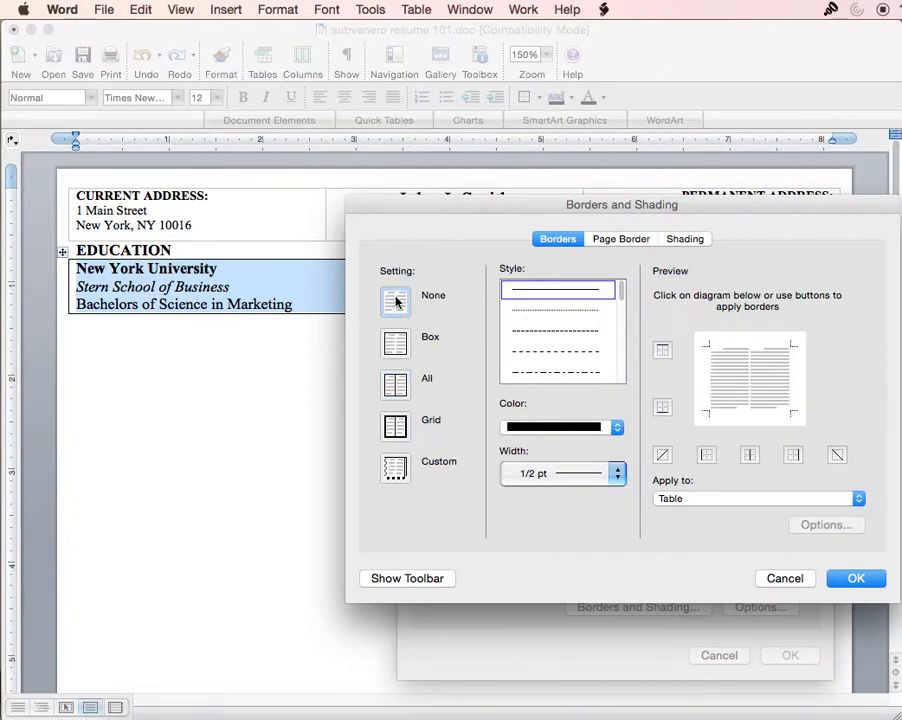
left_click(662, 350)
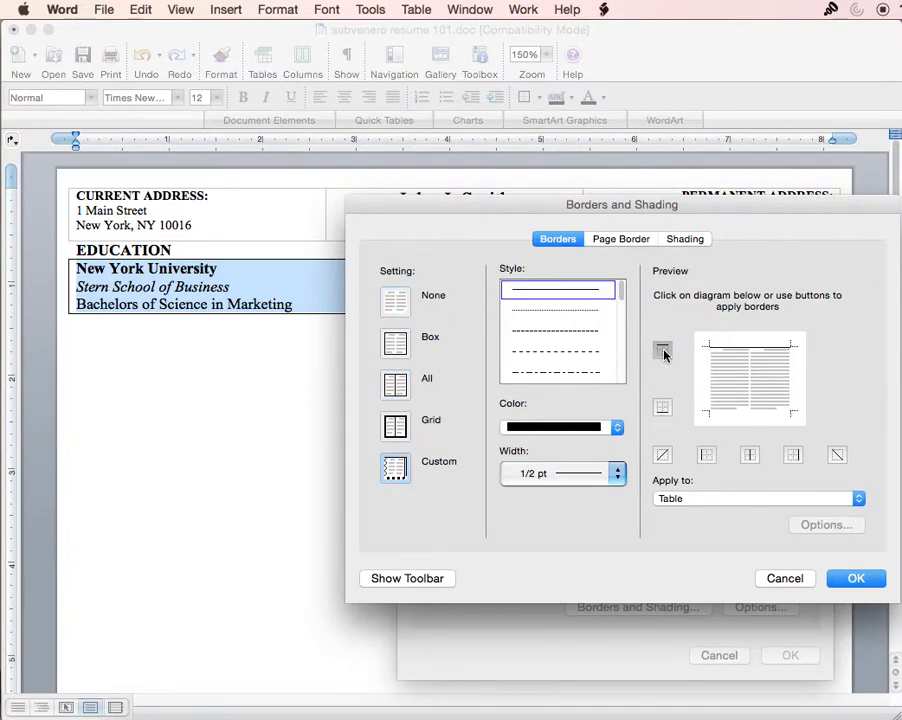
left_click(866, 584)
left_click(804, 657)
left_click(592, 458)
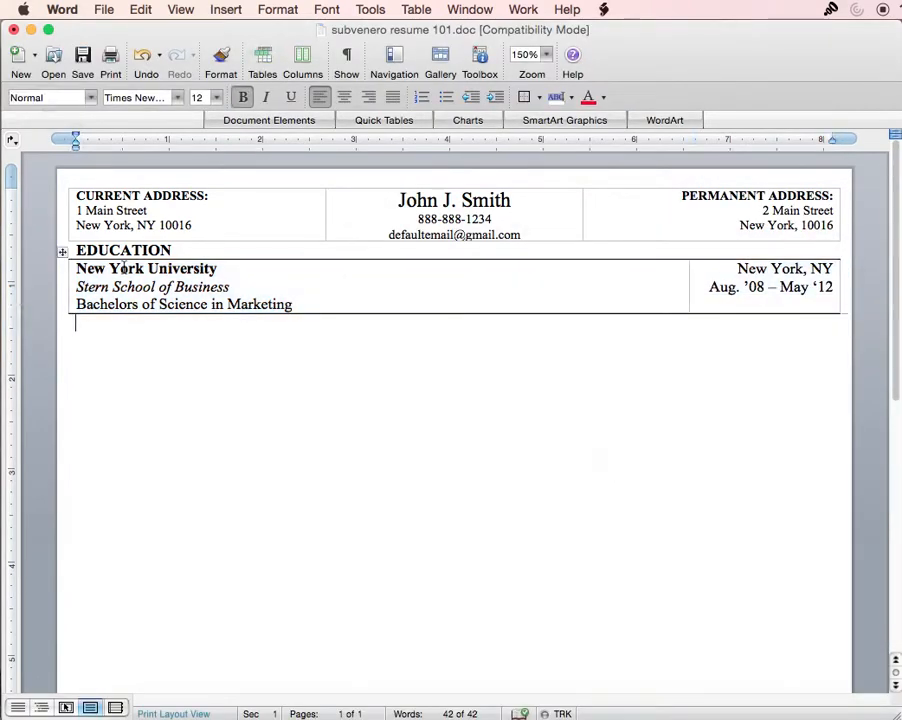
- Reapply the Education table border setting: no borders apart from the top edge
double_click(62, 251)
left_click(686, 603)
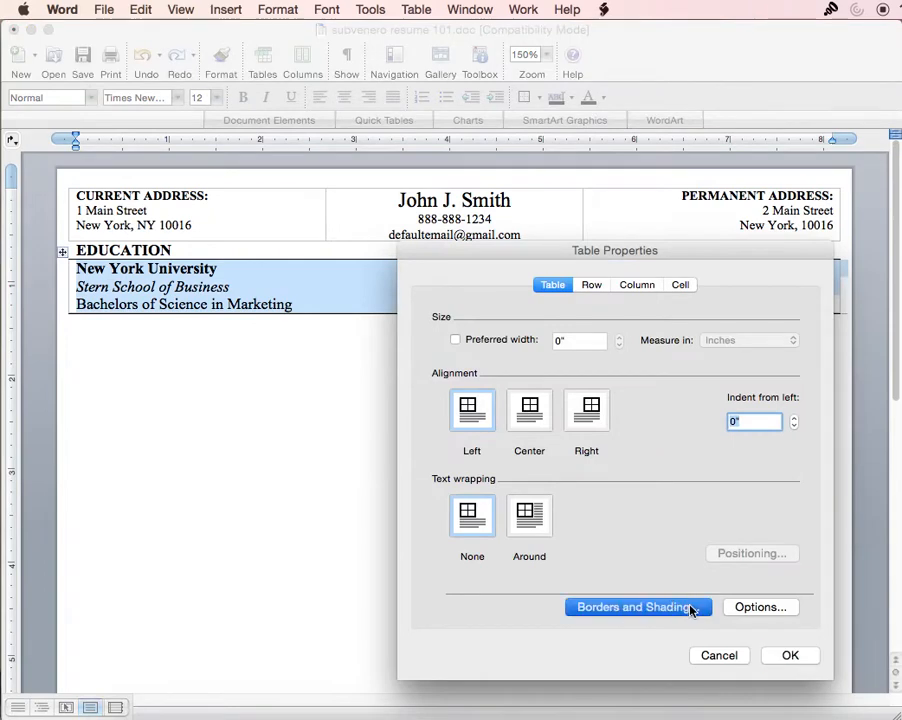
left_click(404, 310)
left_click(662, 352)
left_click(856, 578)
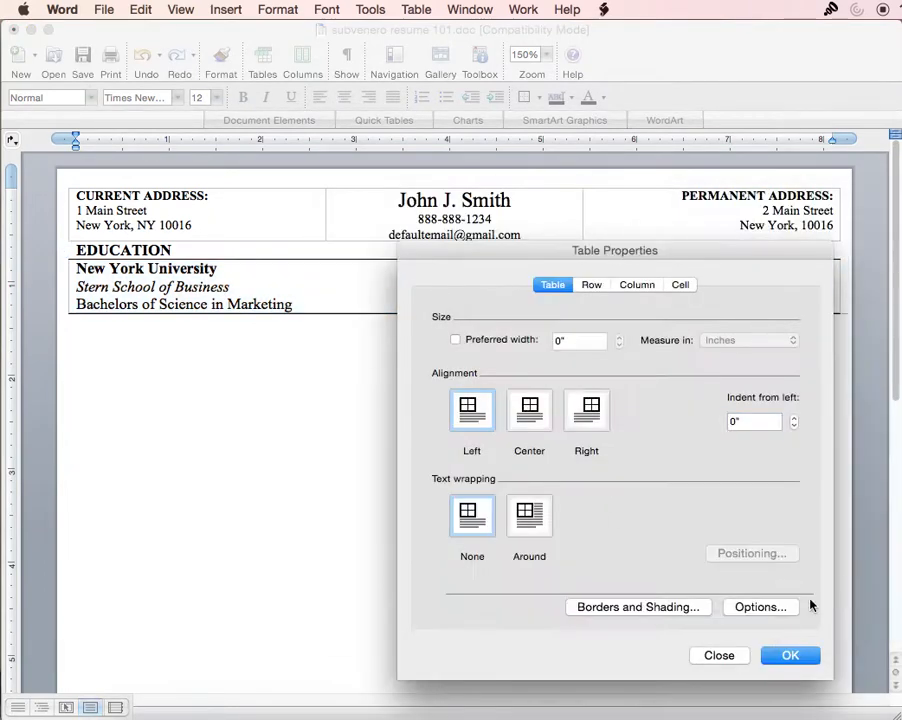
left_click(786, 652)
left_click(357, 390)
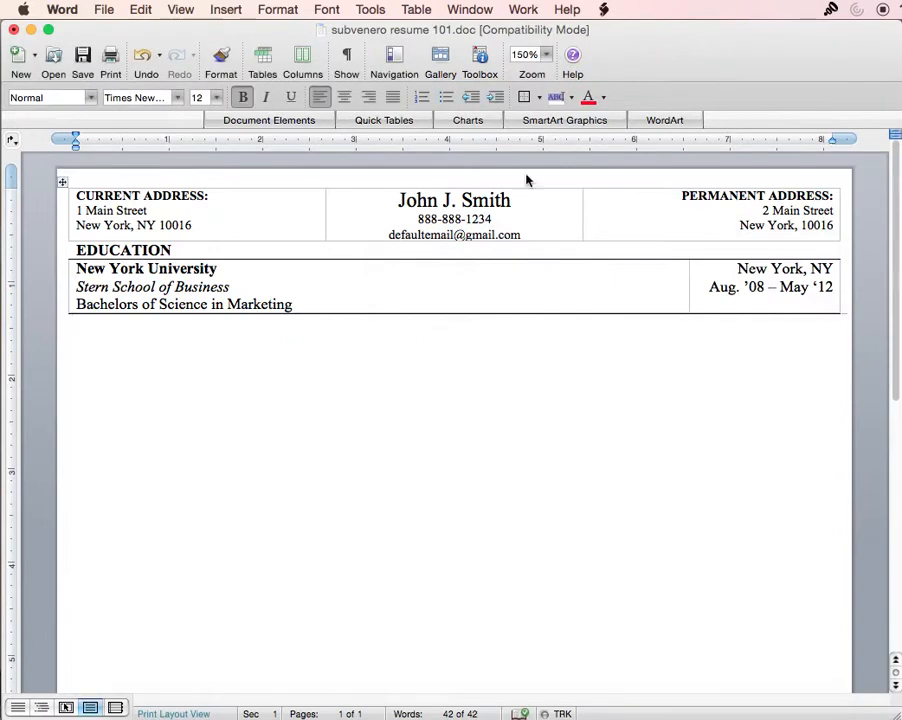
- Type the heading PROFESSIONAL EXPERIENCE below the Education table
left_click(546, 54)
left_click(548, 96)
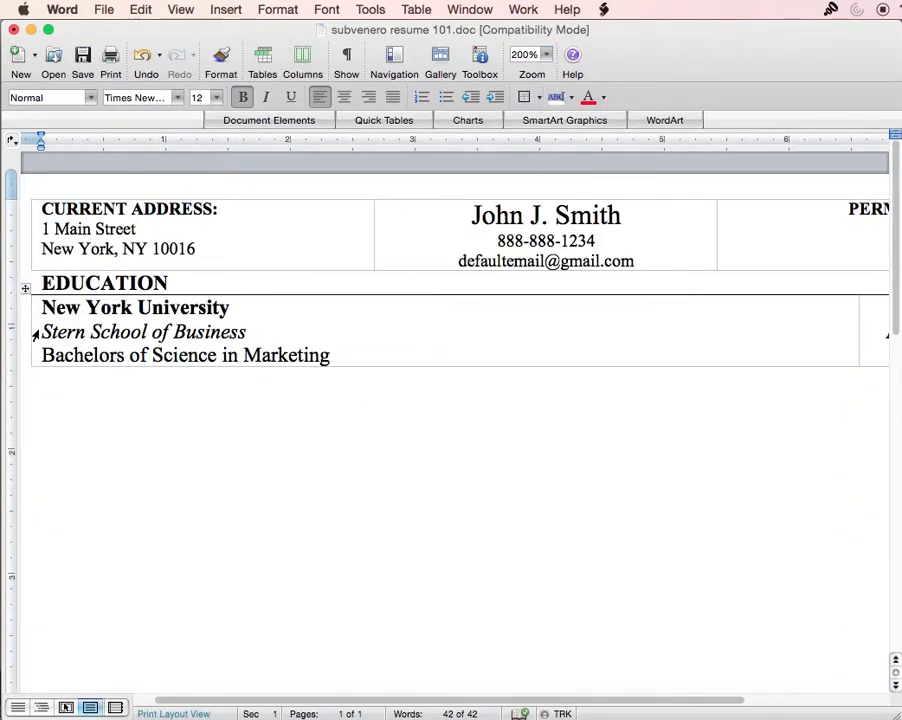
left_click(546, 54)
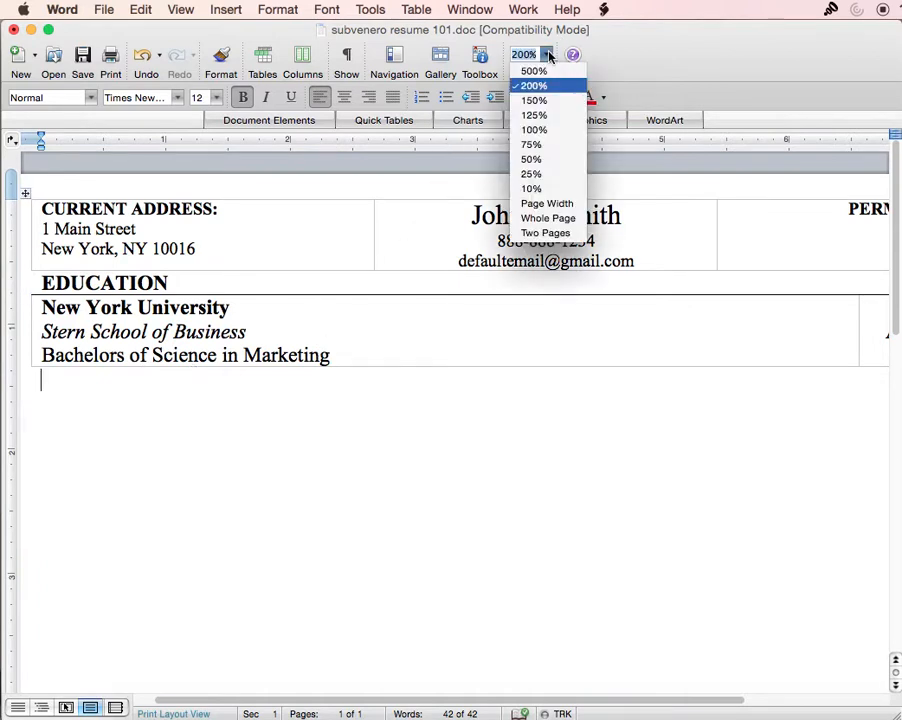
left_click(535, 100)
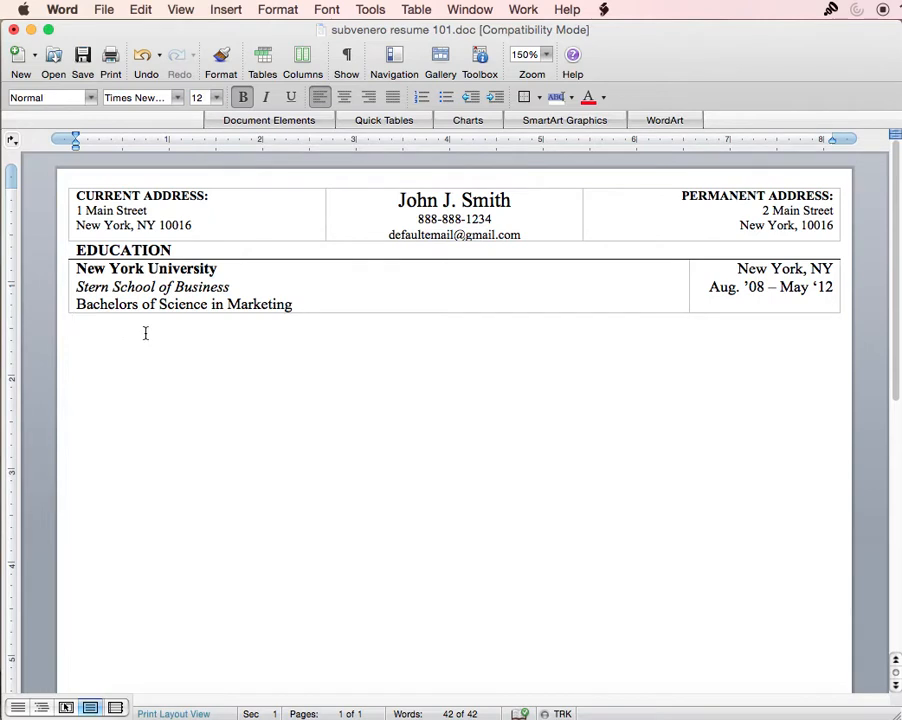
type("LEAD")
key("BackSpace")
key("BackSpace")
type("PROS")
key("BackSpace")
type("FESSIONA")
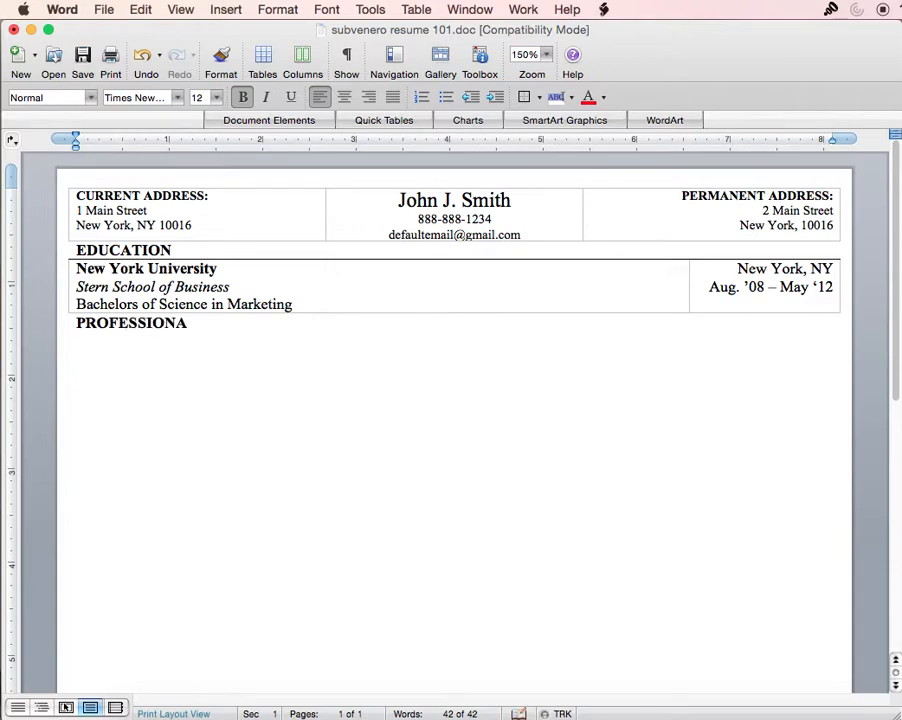
type("L EXPERIENCE")
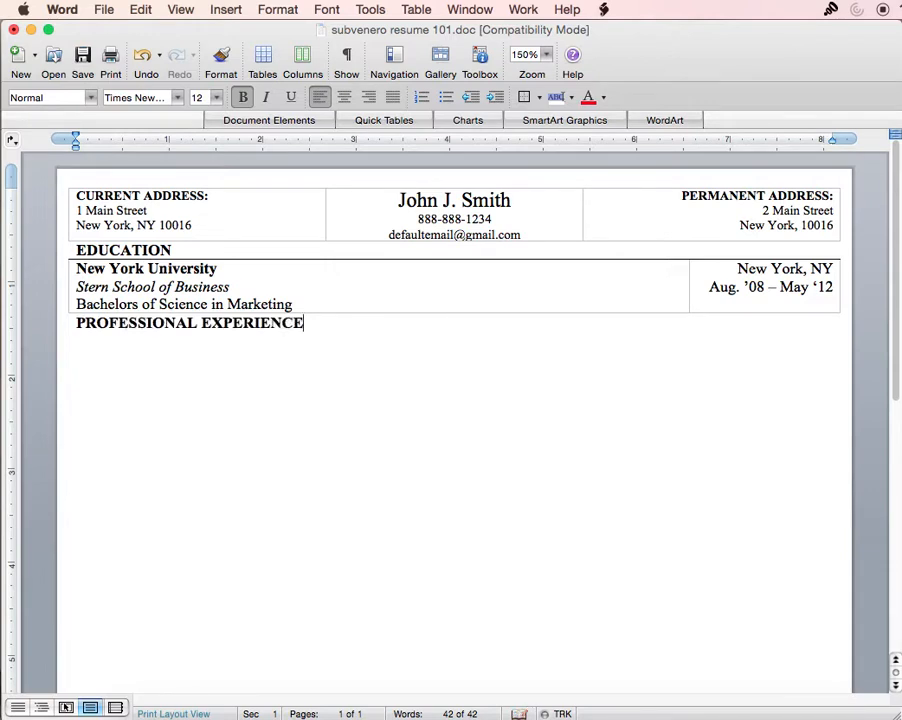
left_click(128, 340)
left_click(90, 342)
left_click(320, 322)
- Insert a one-row, two-column table and widen its left cell toward the right margin
left_click(264, 62)
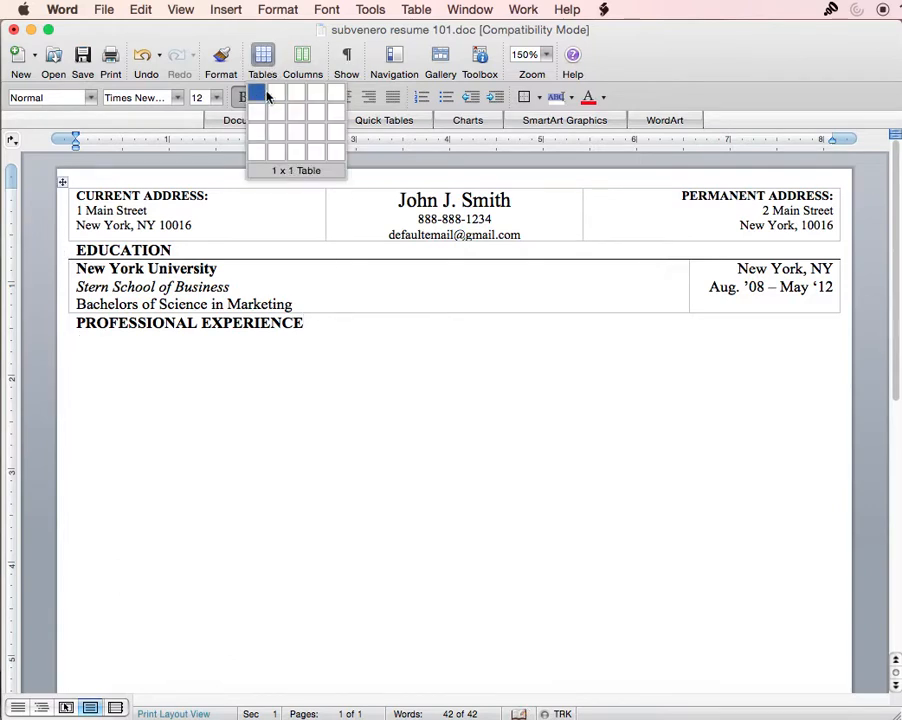
left_click(278, 95)
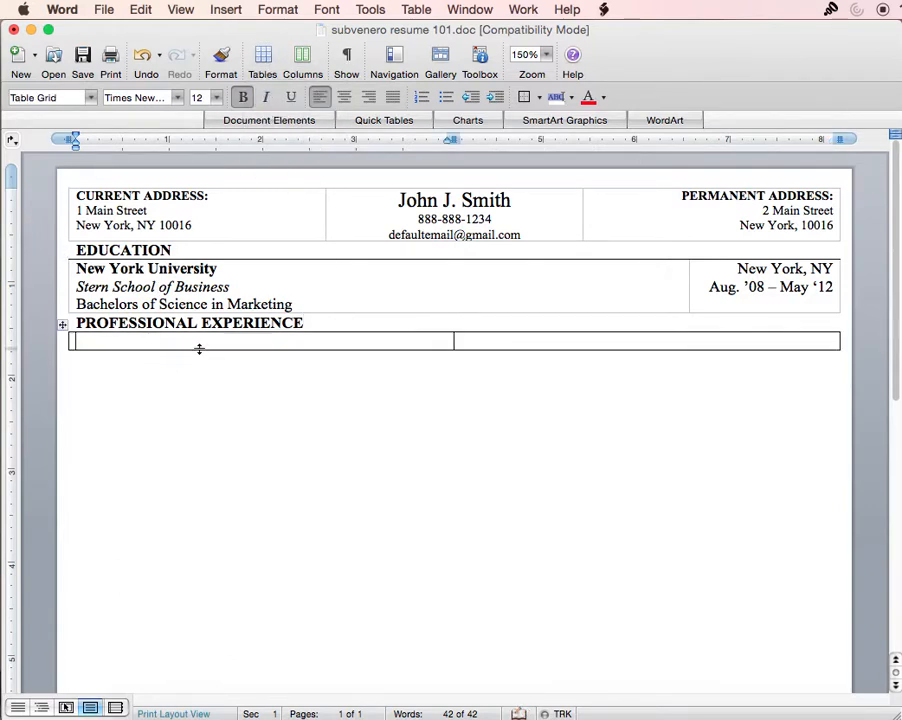
left_click_drag(453, 341, 688, 342)
- Enter bold 'Company #1' and, below it, the italic job title 'Sales Represenative' in the left cell
left_click(104, 340)
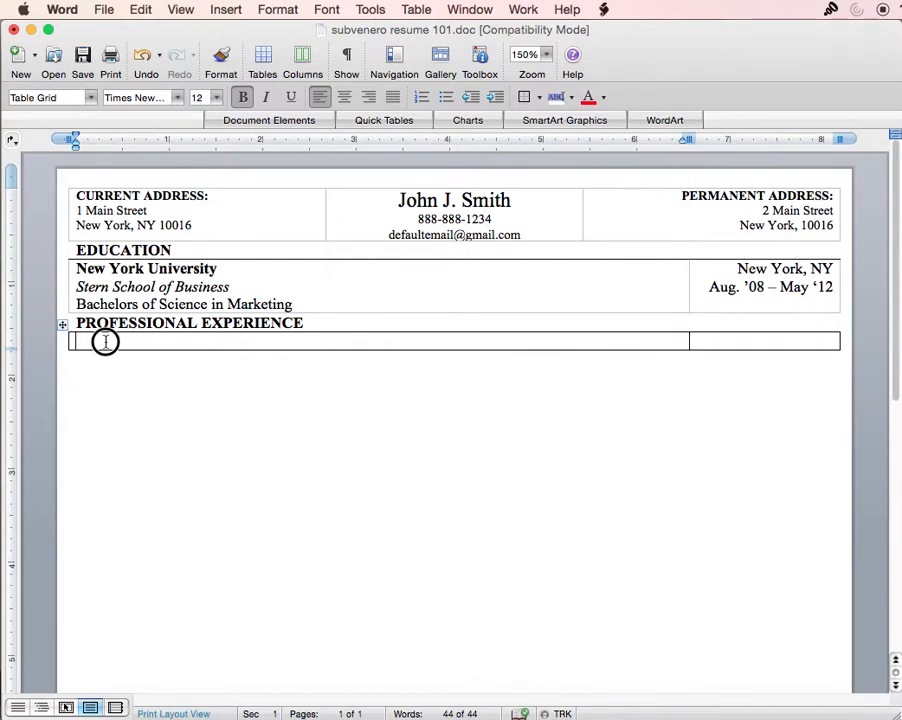
type("C")
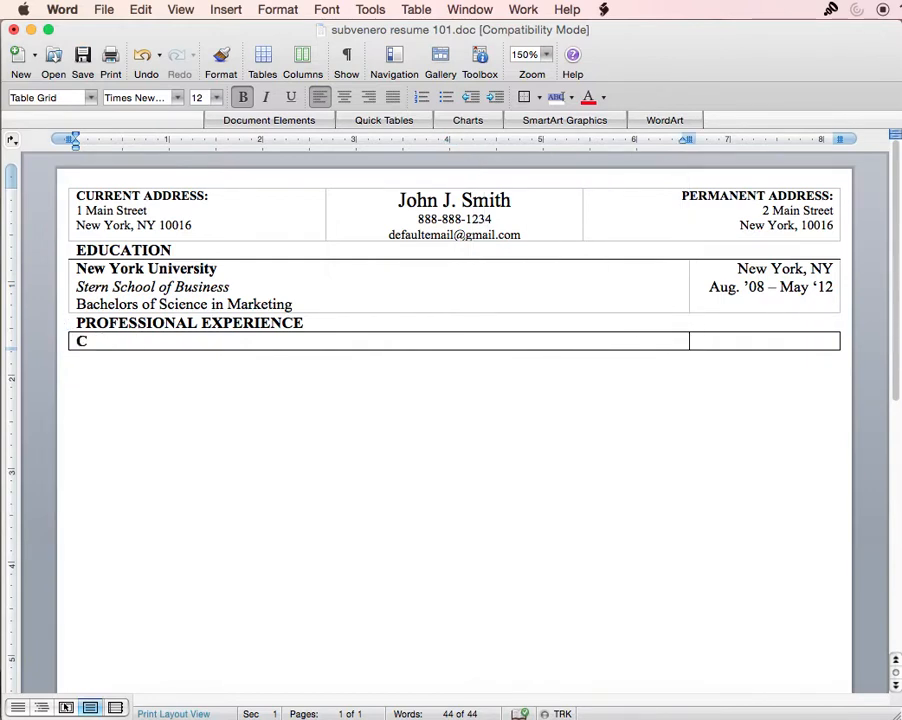
type("ompany #1")
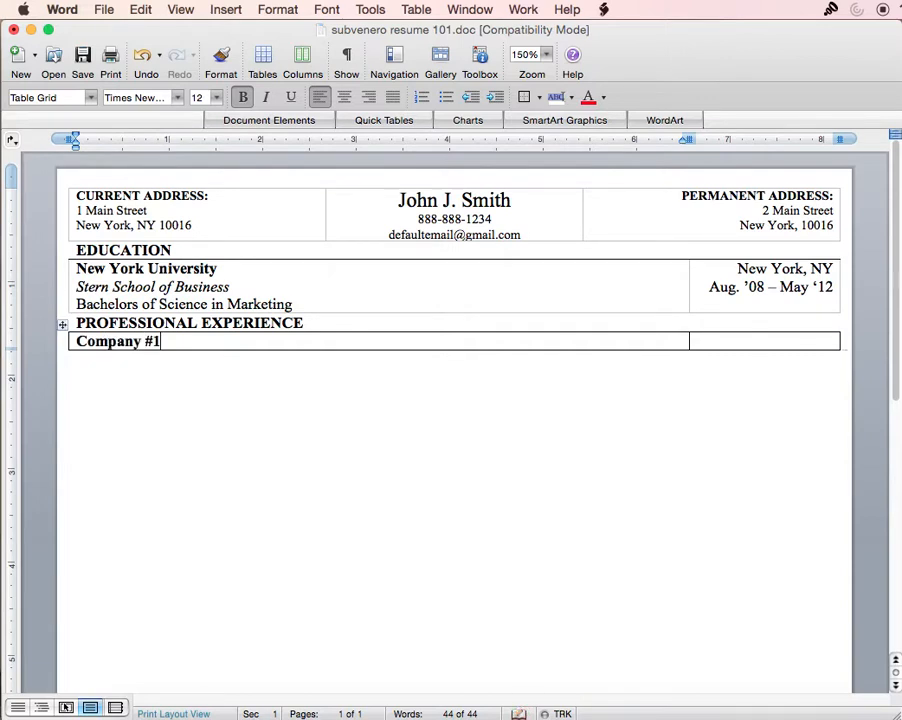
key("Return")
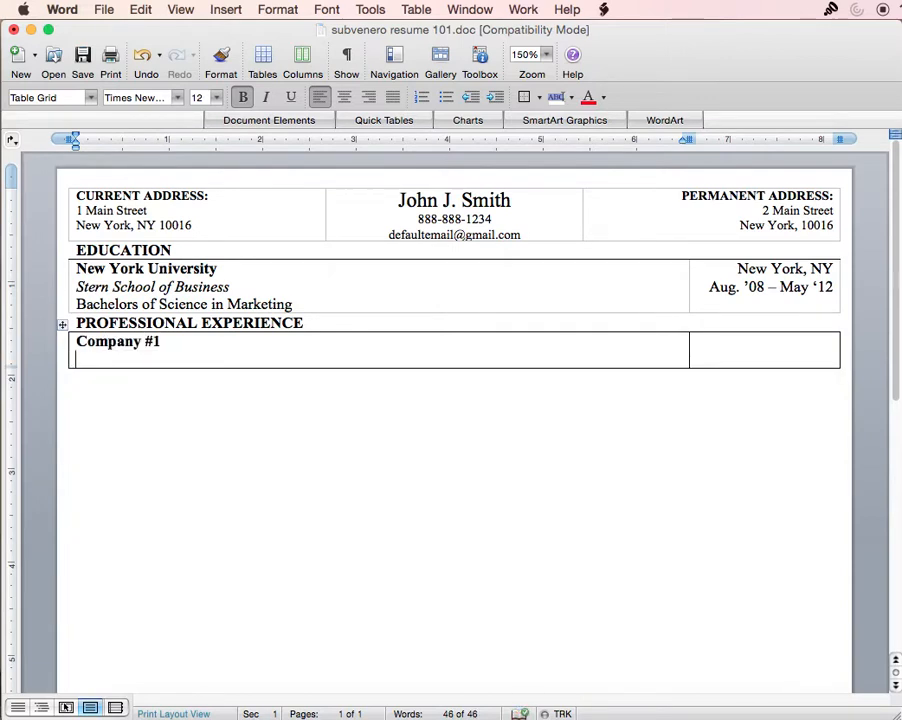
key("super+b")
key("super+i")
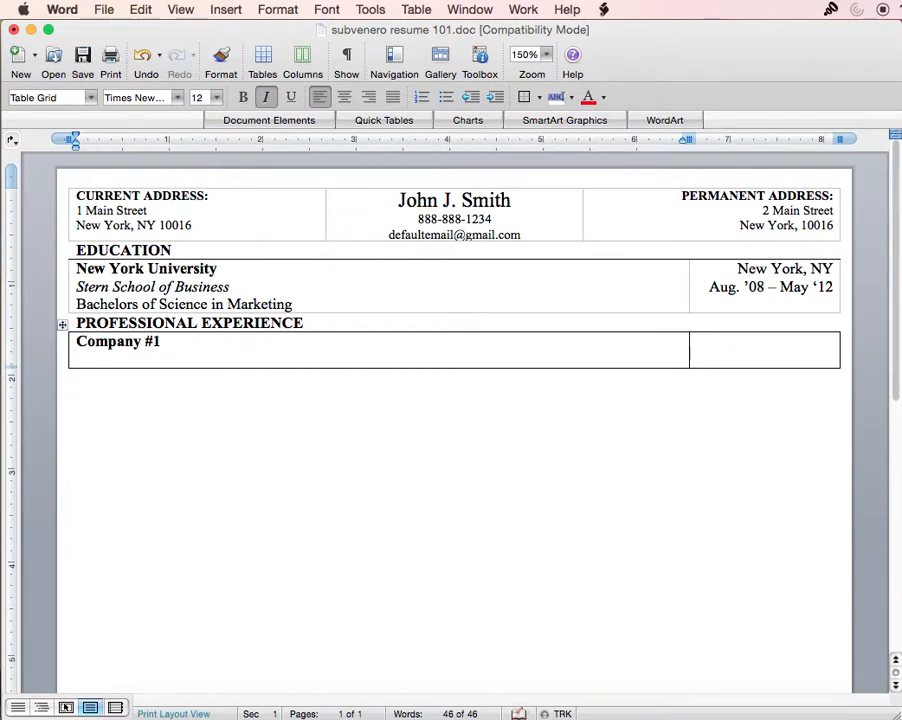
type("Position")
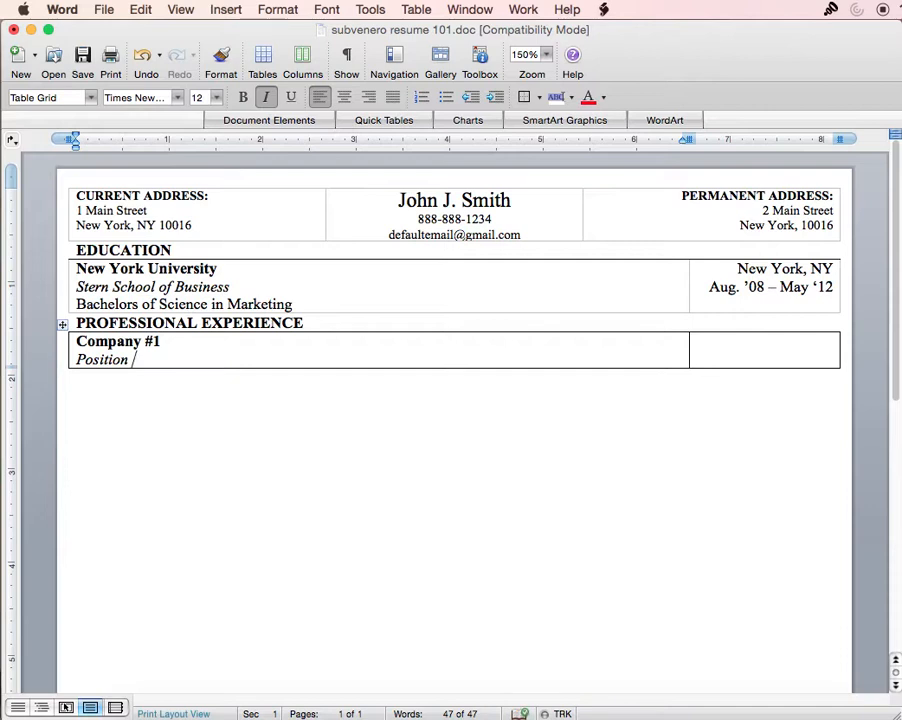
key("BackSpace")
type("Sales Represenative")
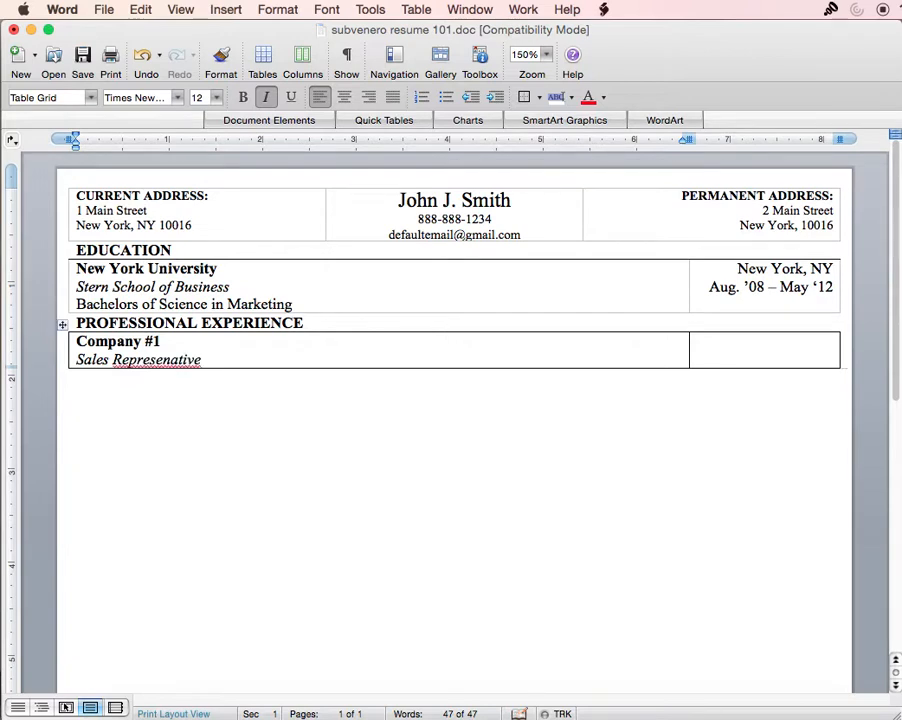
key("Return")
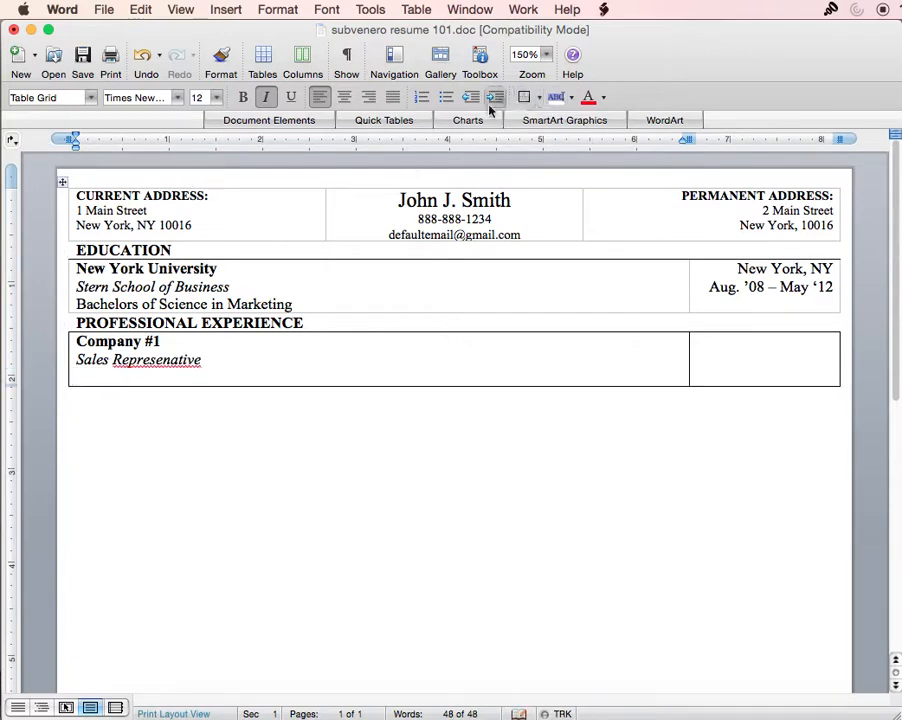
- Make the new line a bullet and correct the title to 'Sales Representative'
left_click(446, 100)
right_click(158, 366)
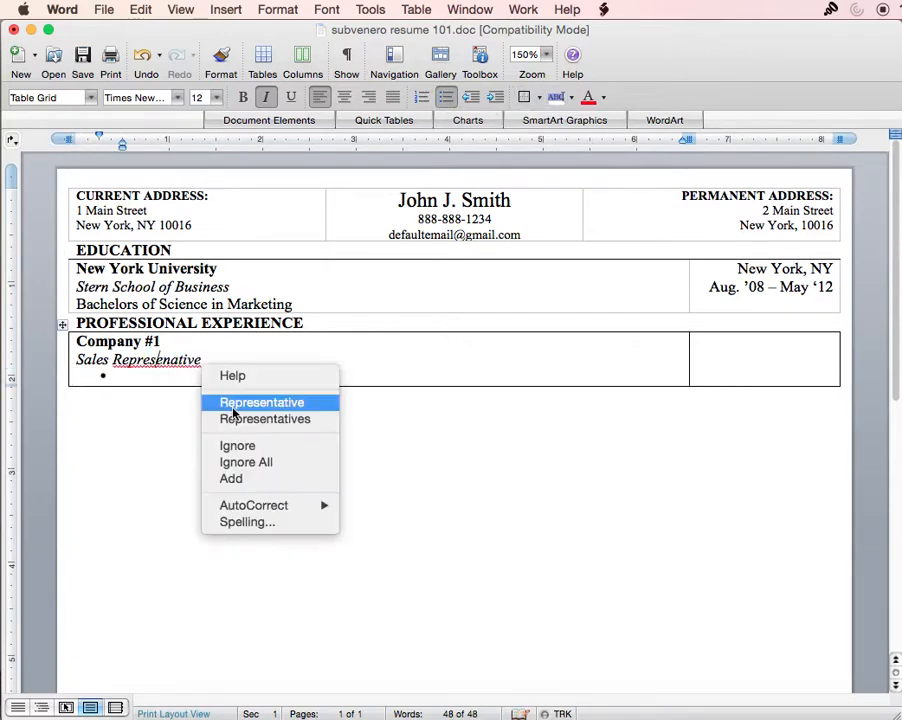
left_click(276, 398)
left_click(150, 372)
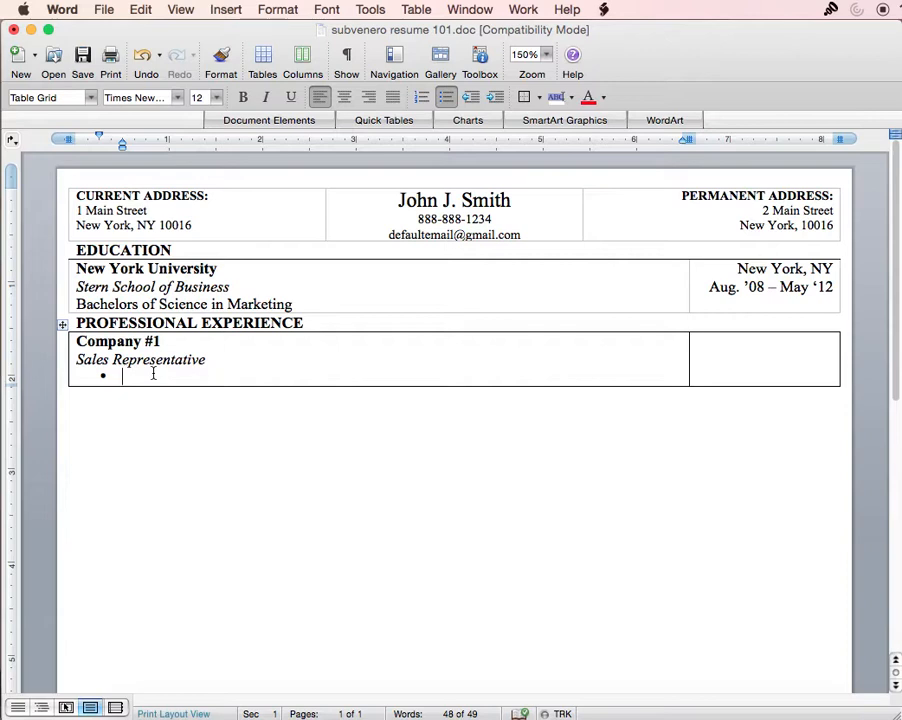
- Write the bullet on covering the Northeast and servicing over 20 firms, then begin another bullet
type("Covered the Northeast region of the US")
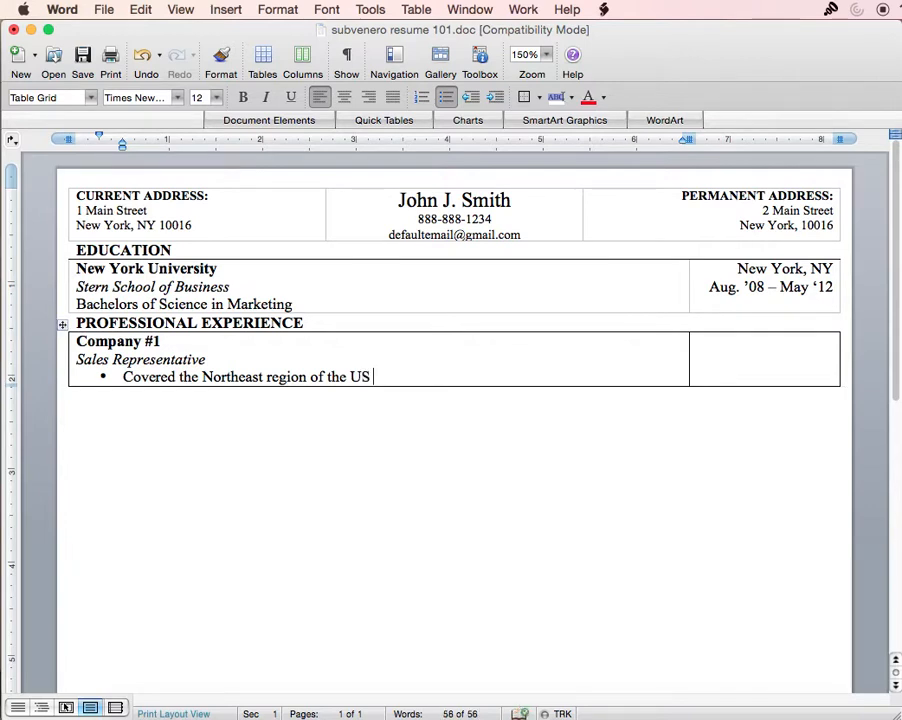
type(" and servie")
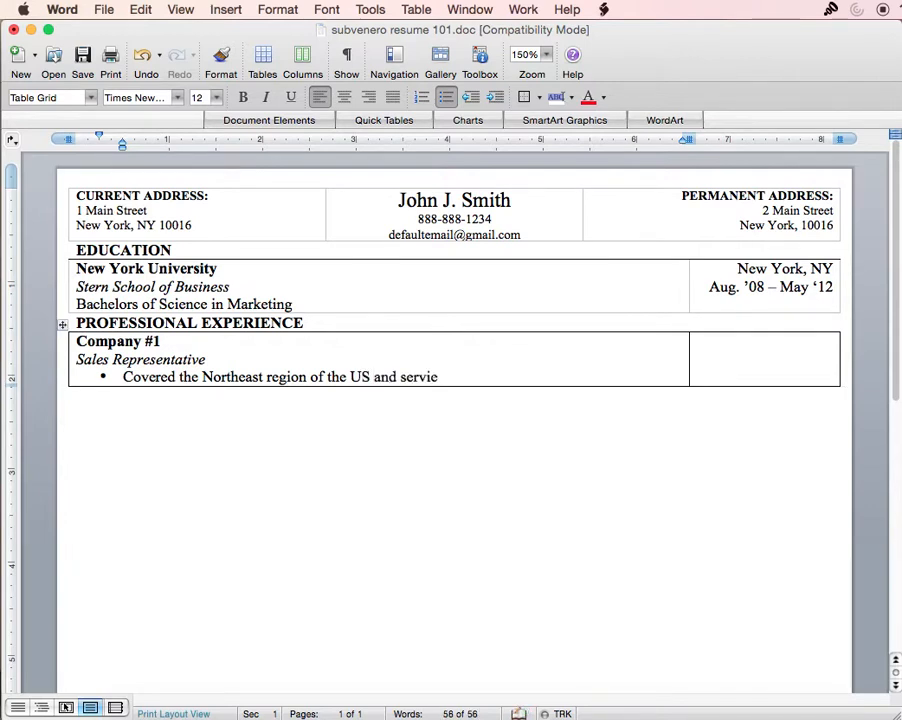
key("BackSpace")
type("ced over")
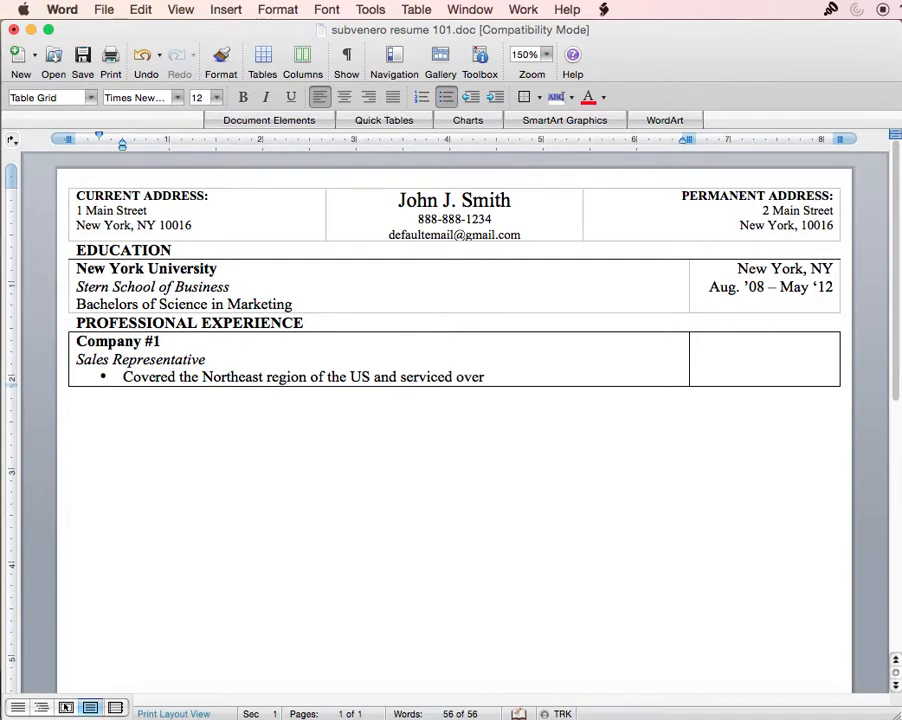
type(" 20 firms selling")
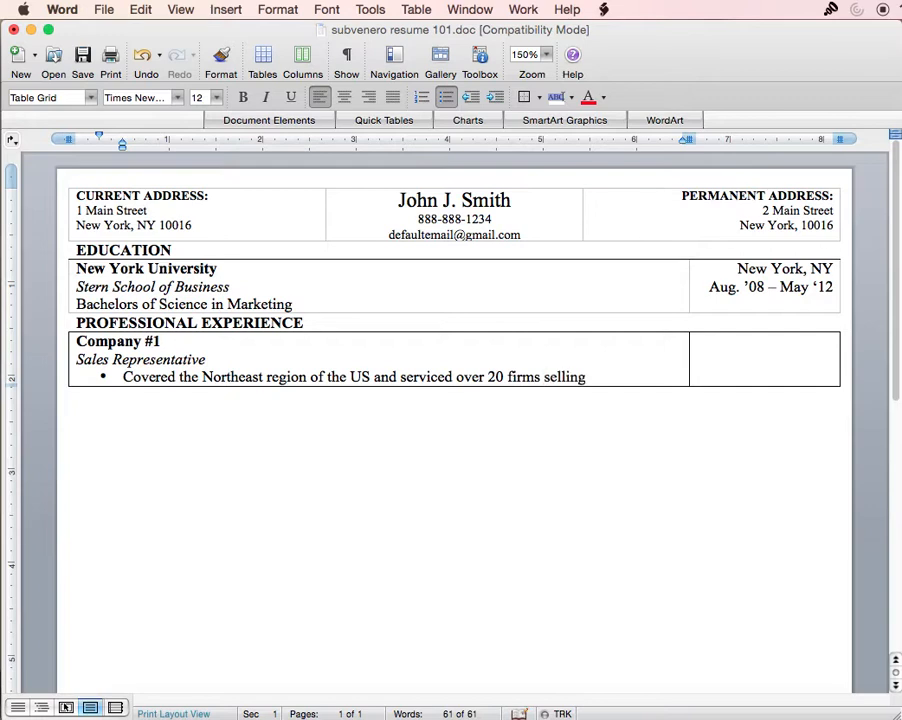
type(" products")
key("BackSpace")
key("BackSpace")
type("cts across")
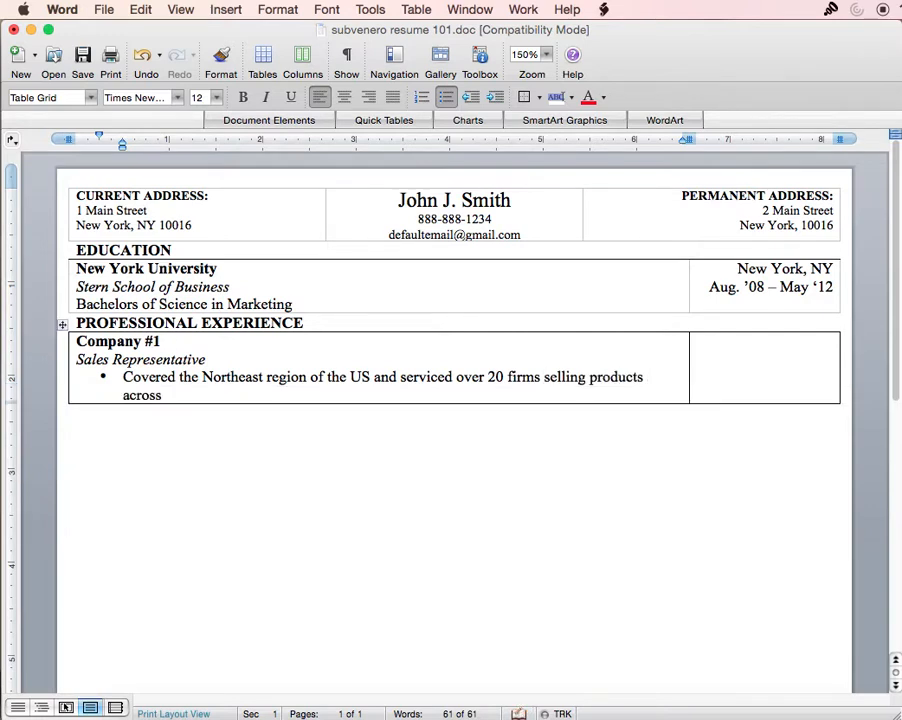
type(" our distrib")
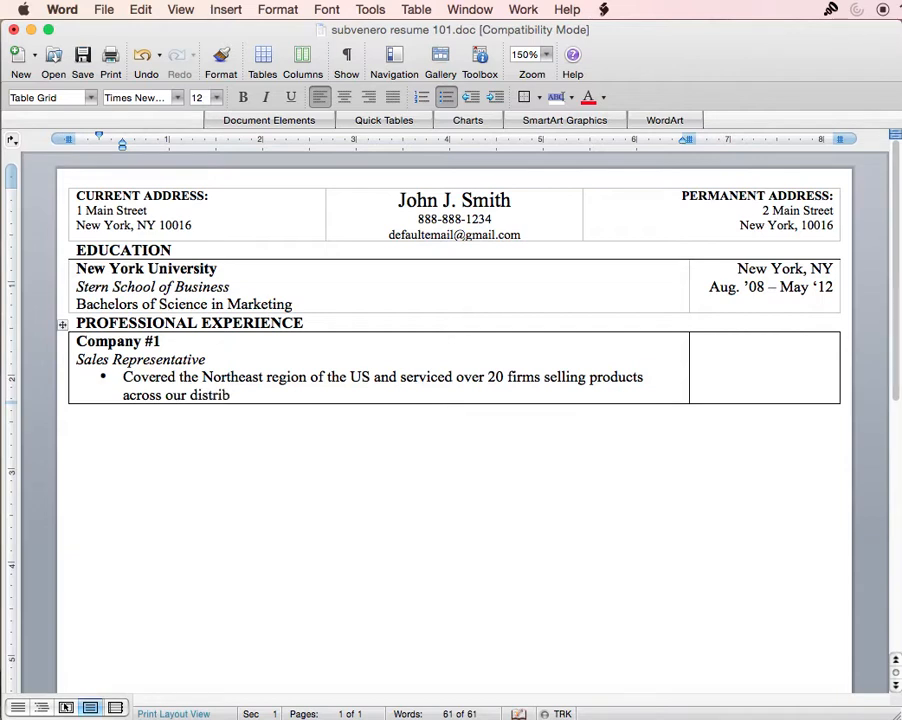
type("utions")
key("BackSpace")
key("Return")
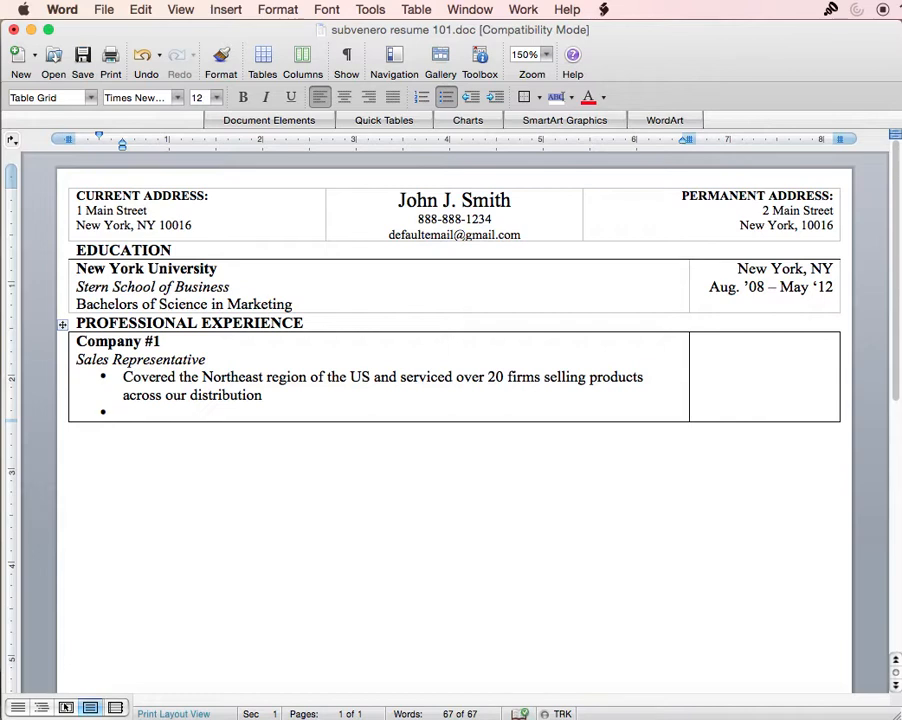
- Type the second bullet about organizing budgeting and resources to increase the firm's productivity
left_click_drag(202, 377, 349, 377)
left_click(425, 383)
left_click_drag(541, 378, 460, 379)
left_click(216, 408)
key("super+i")
key("super+i")
type("Organ")
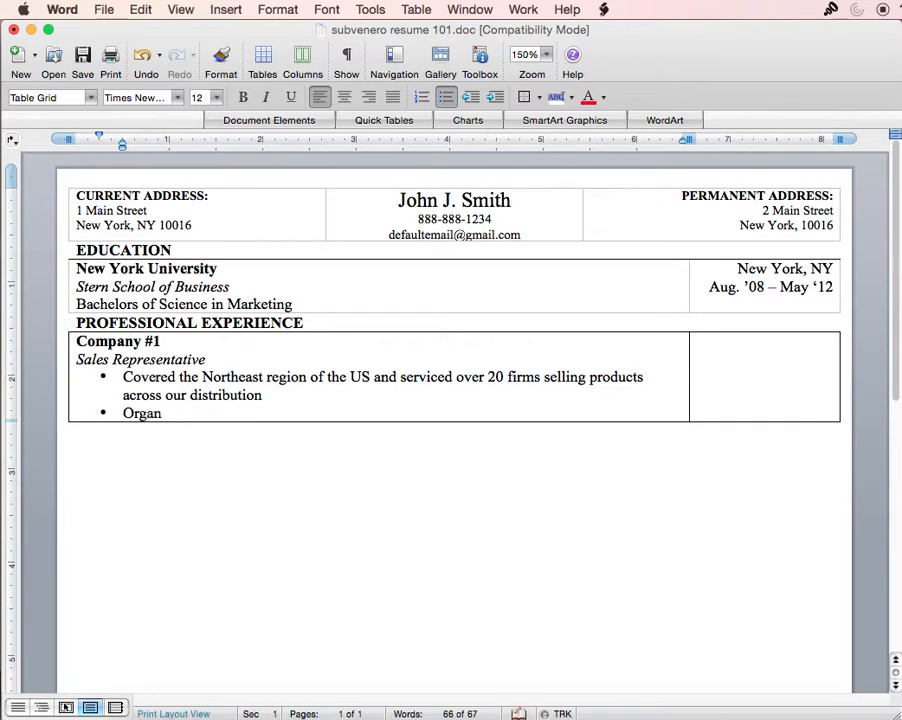
type("ized busg")
key("BackSpace")
key("BackSpace")
type("dgetting and resources")
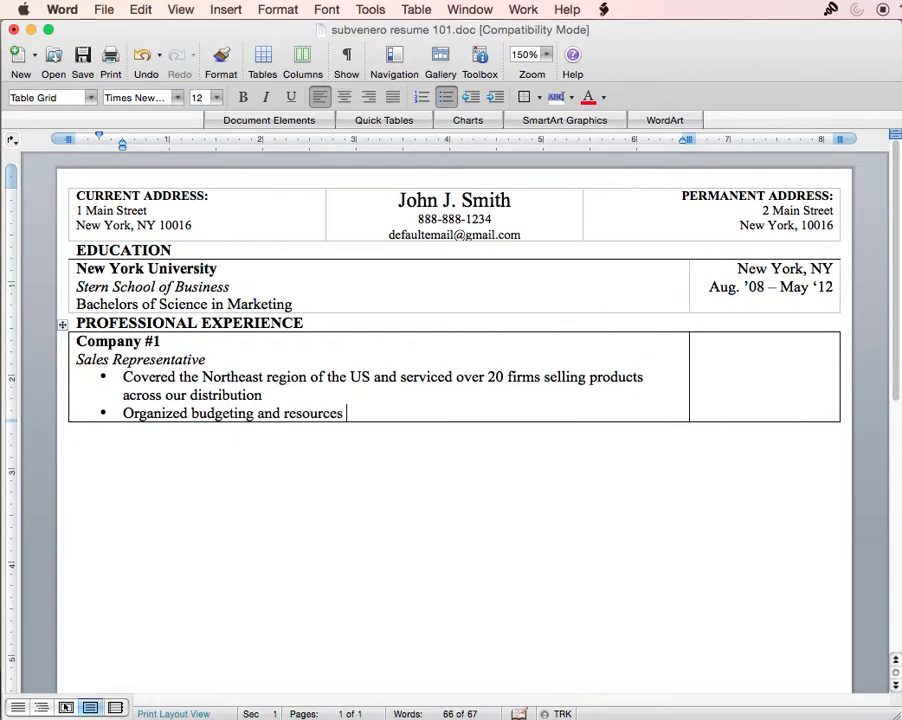
type(" through our")
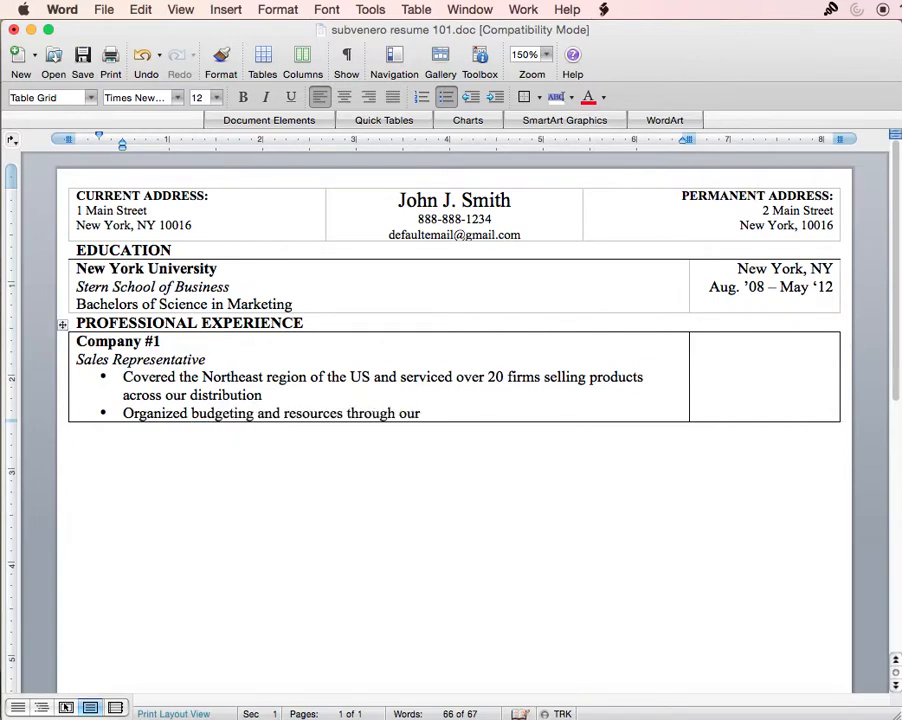
type(" sales")
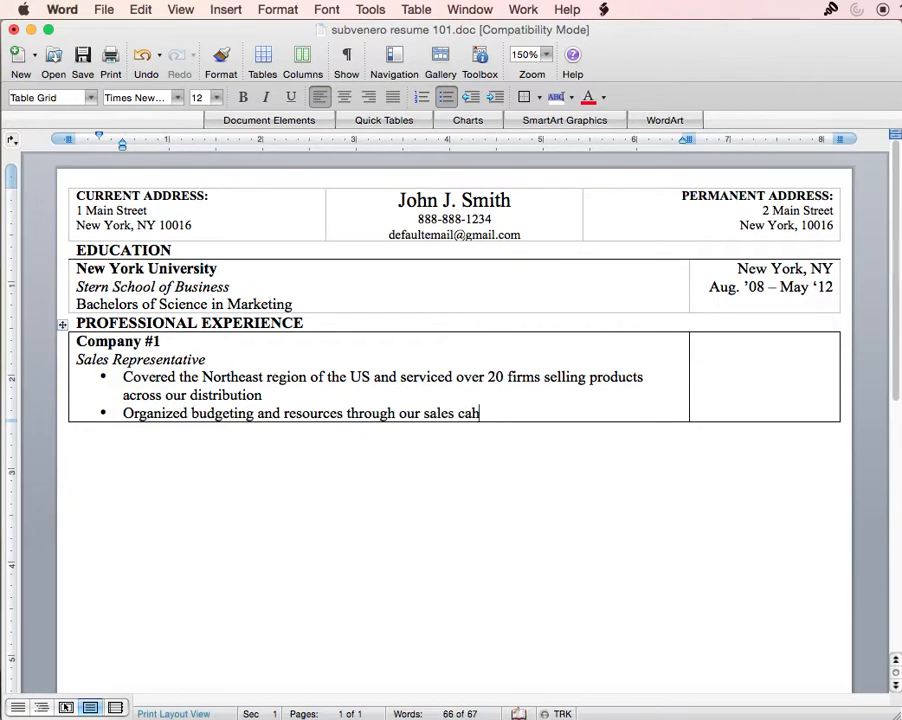
type("hannel to effectiv")
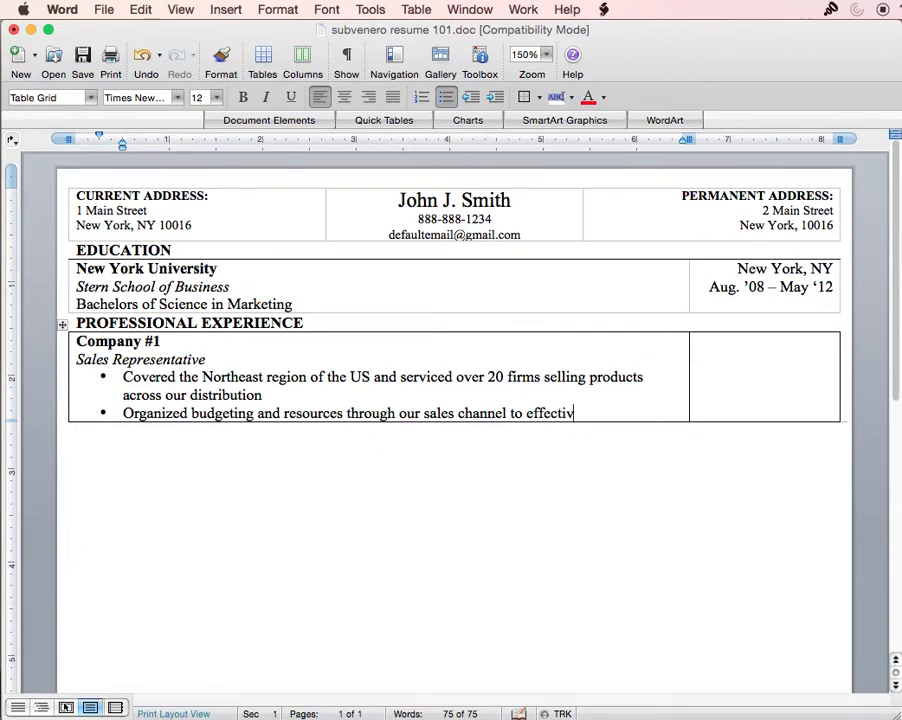
type("etely increase")
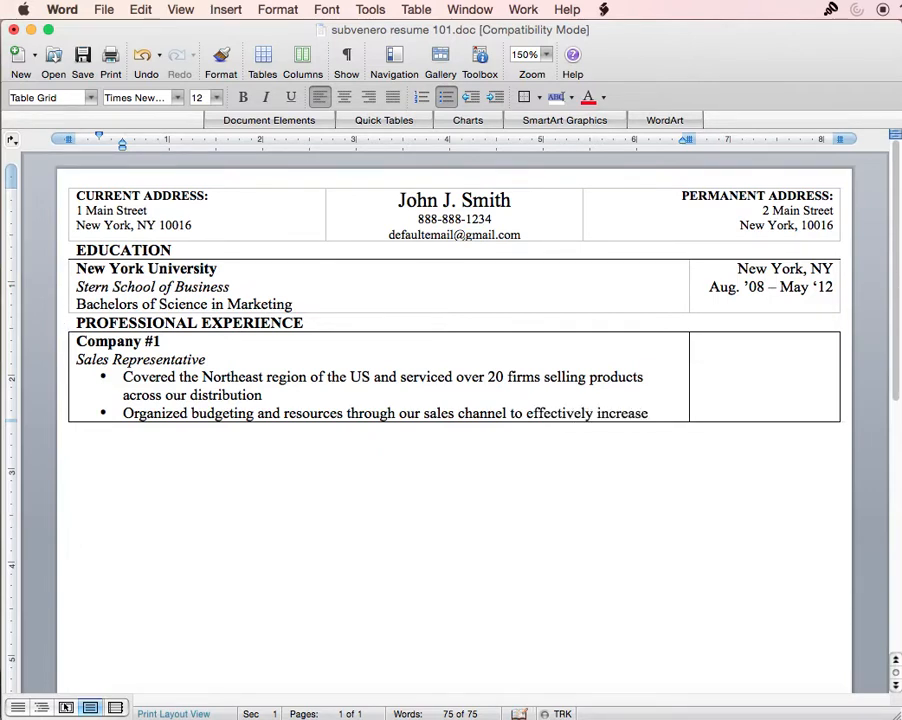
type(" the firm's")
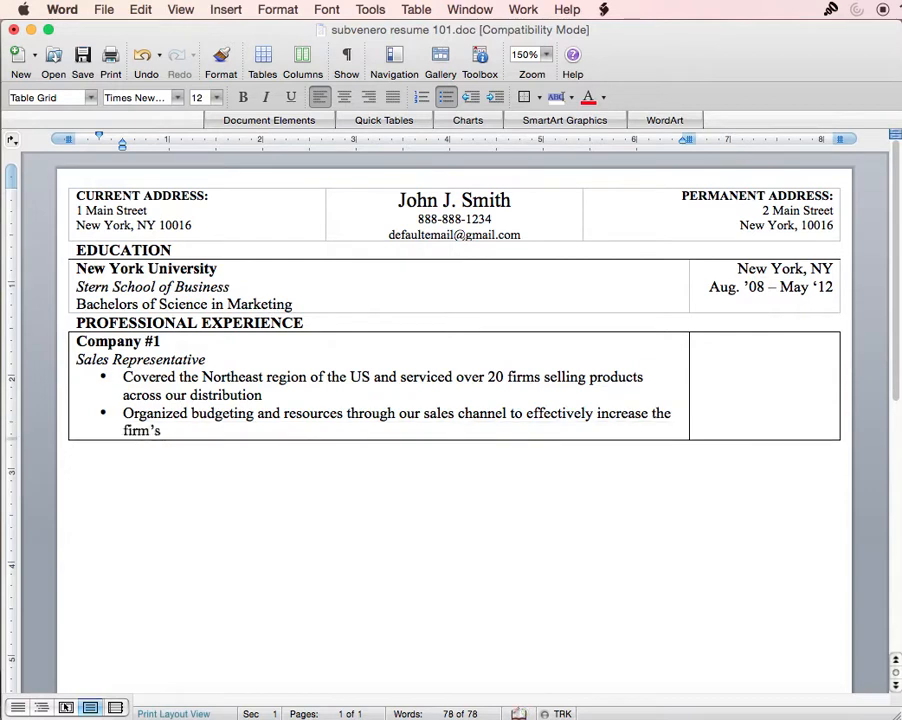
type(" producitivty")
- Correct 'producitivty' to 'productivity' and end the list with a plain empty line
right_click(220, 432)
left_click(250, 468)
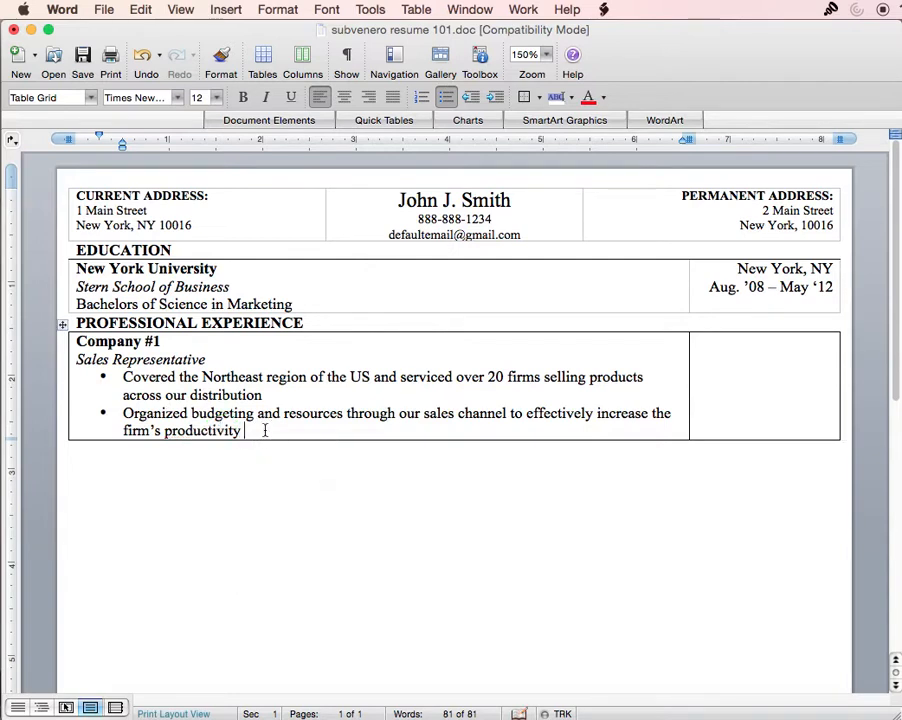
type("and expan")
key("BackSpace")
key("BackSpace")
key("BackSpace")
key("BackSpace")
key("BackSpace")
key("Return")
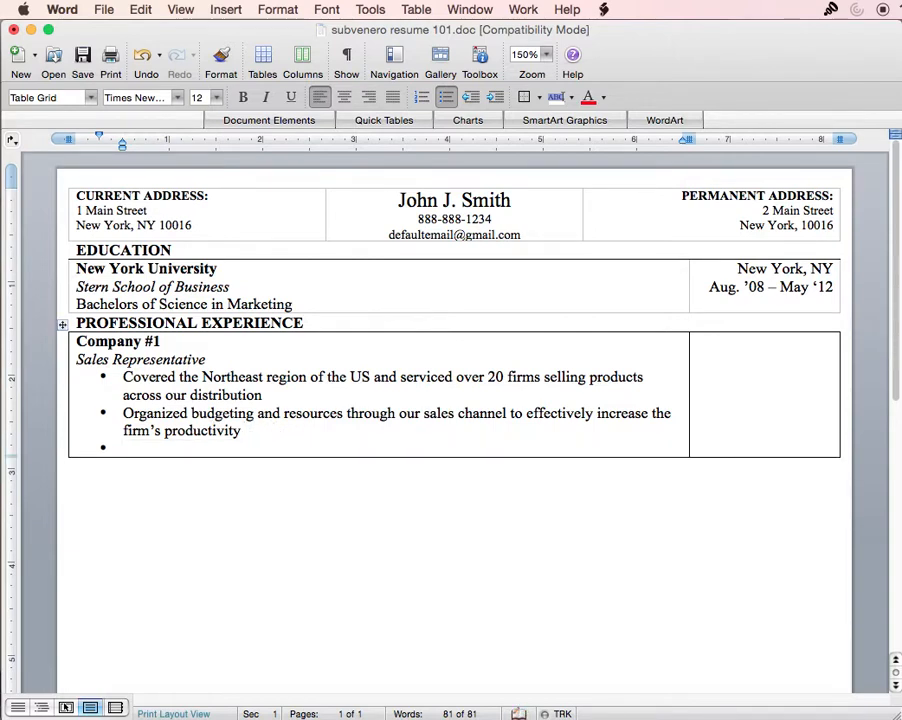
key("BackSpace")
key("BackSpace")
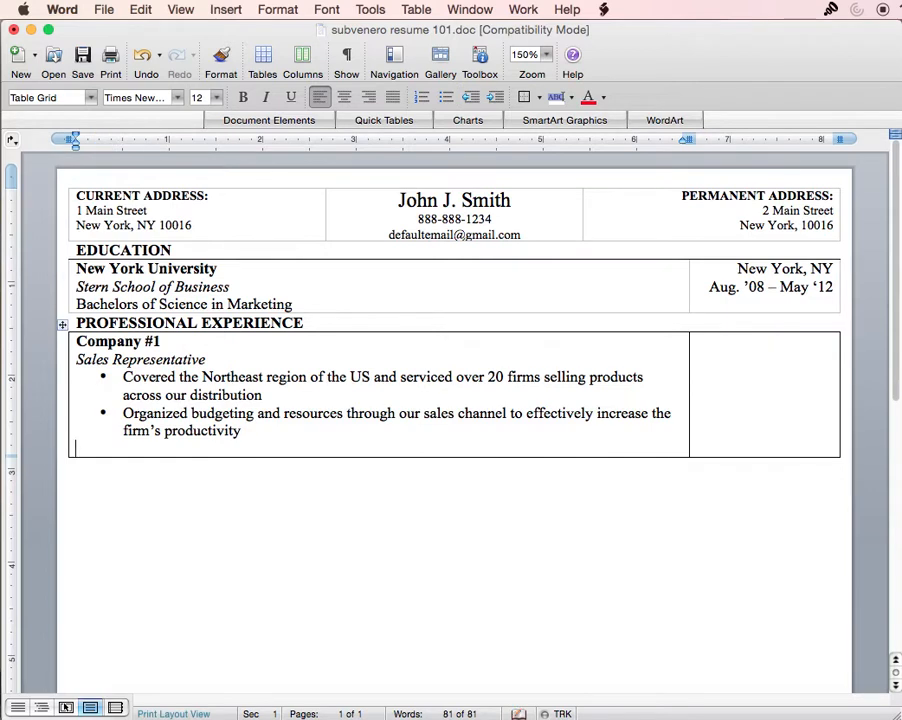
- Duplicate the whole Company #1 entry directly below itself
left_click_drag(253, 436, 77, 341)
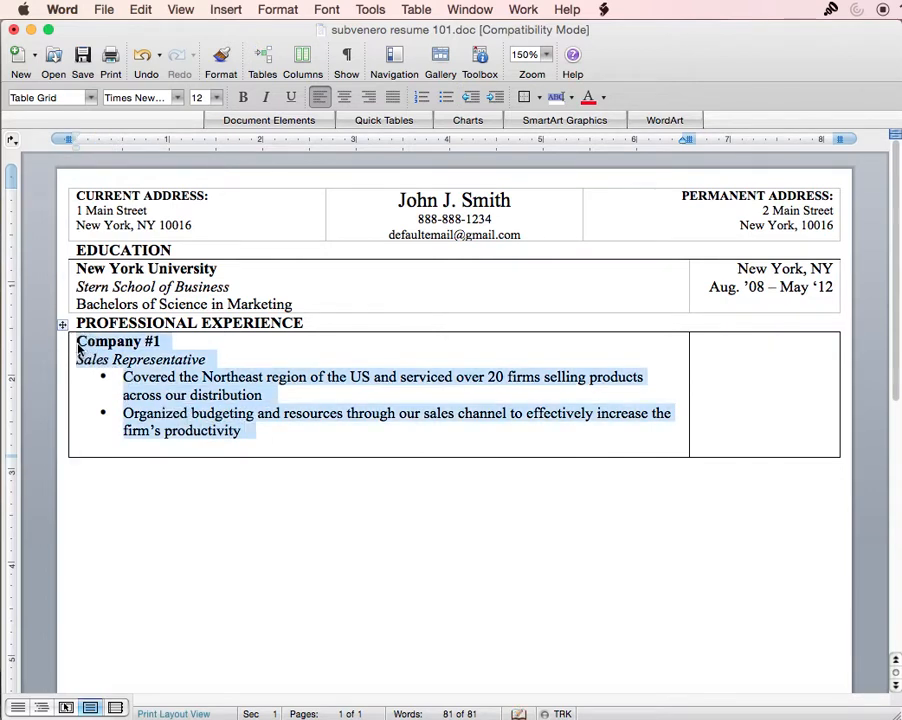
key("super+c")
left_click(102, 444)
key("super+v")
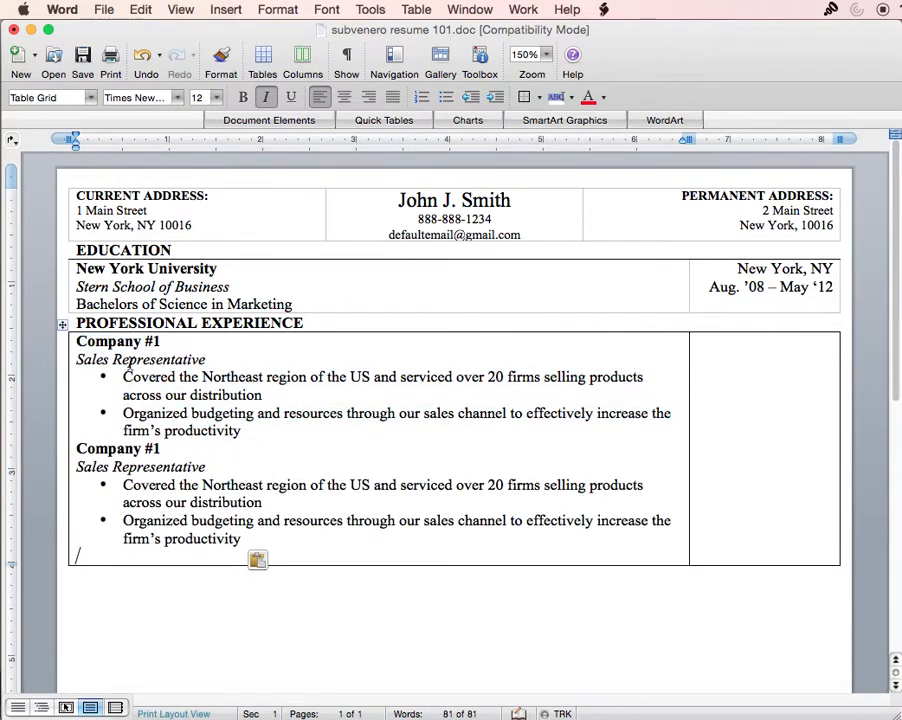
left_click_drag(262, 428, 62, 337)
left_click(227, 380)
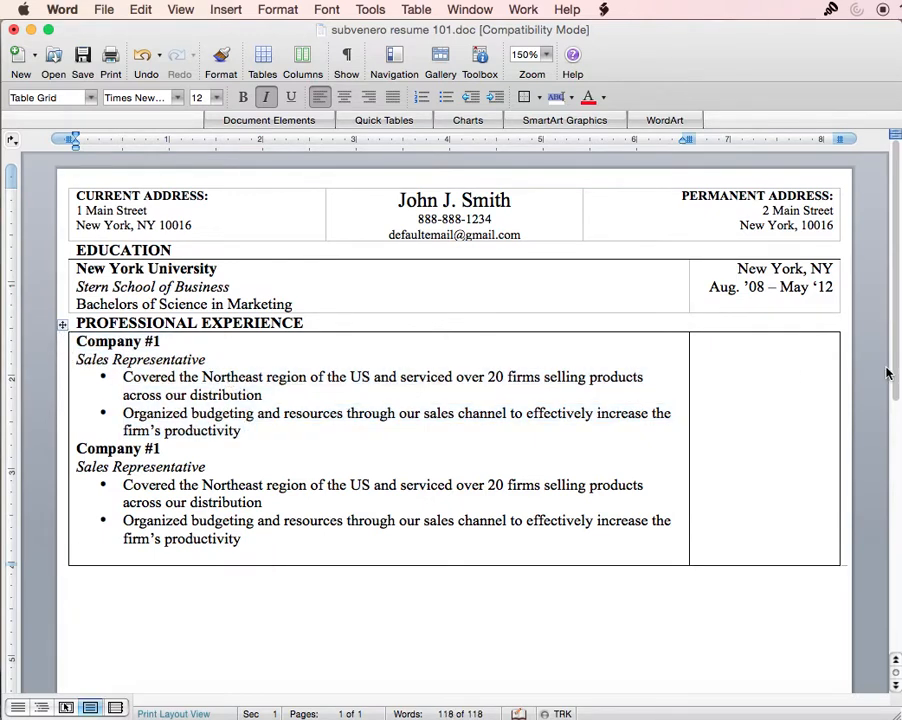
- Add right-aligned 'New York, NY' and 'Aug. '08 – Present' beside Company #1
left_click_drag(838, 288, 749, 268)
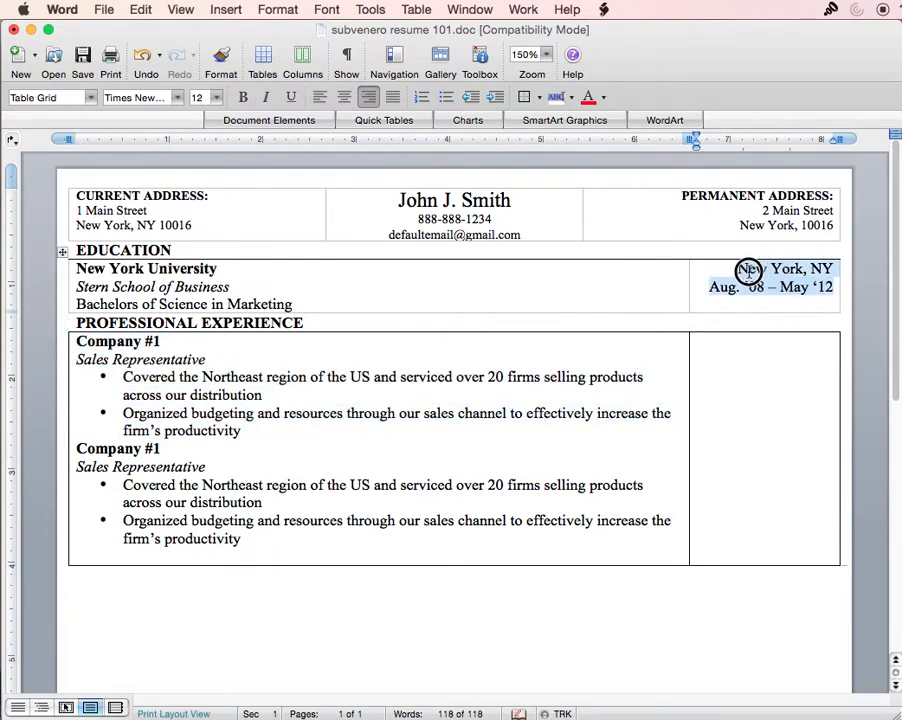
key("super+c")
left_click(776, 344)
key("super+v")
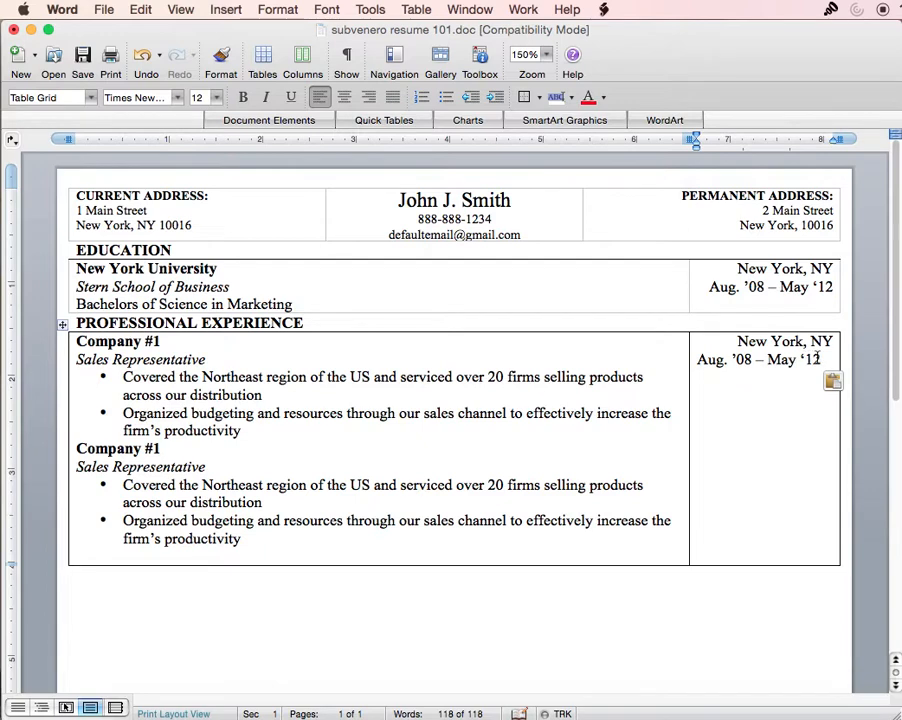
left_click(822, 359)
left_click_drag(833, 360, 741, 340)
left_click(366, 96)
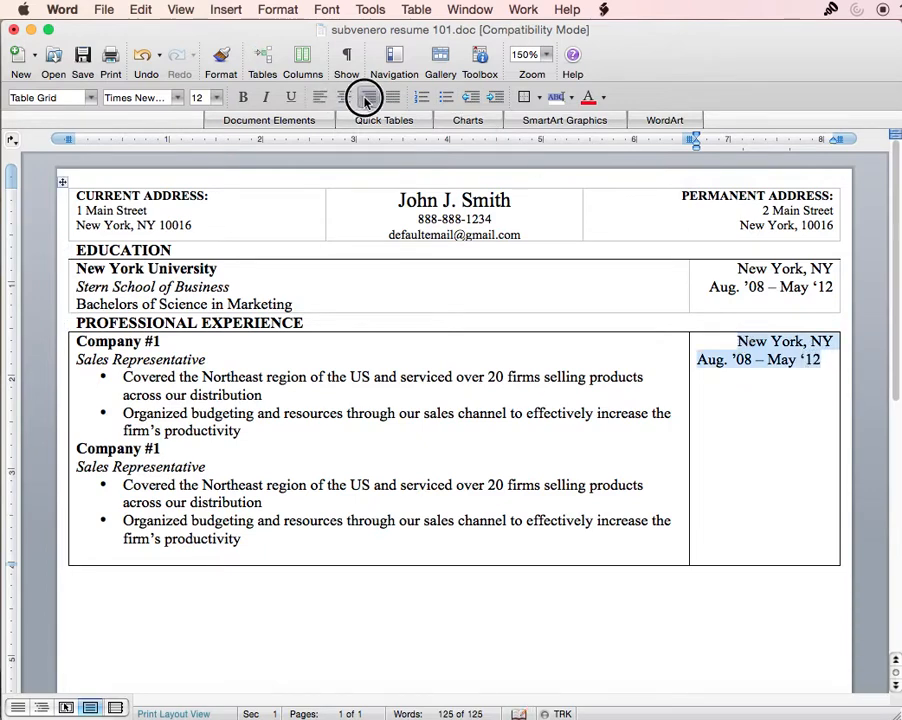
left_click(794, 359)
left_click_drag(829, 360, 782, 361)
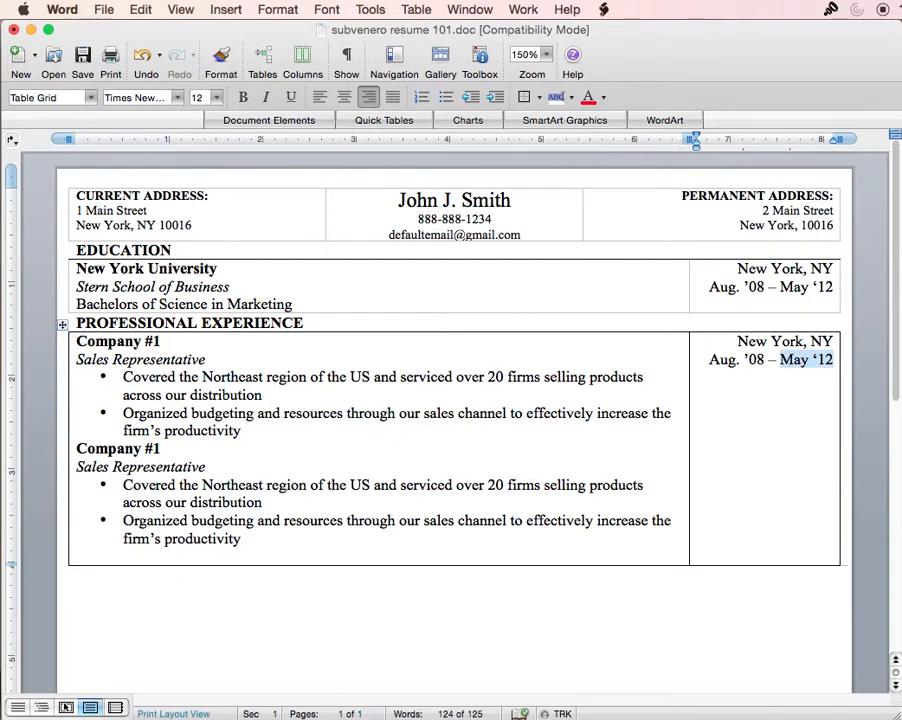
type("Present")
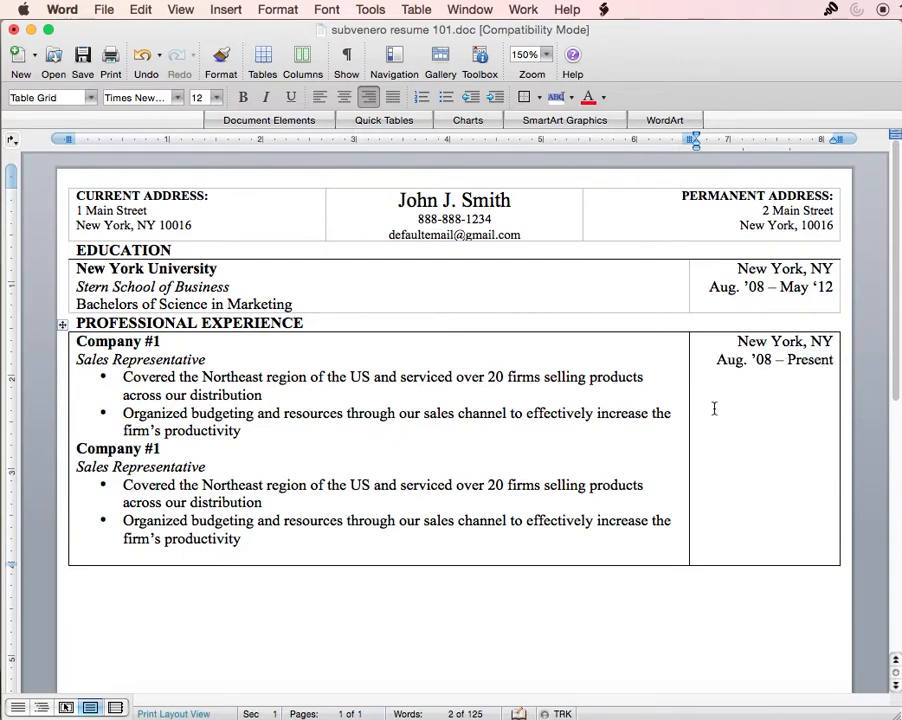
left_click(164, 460)
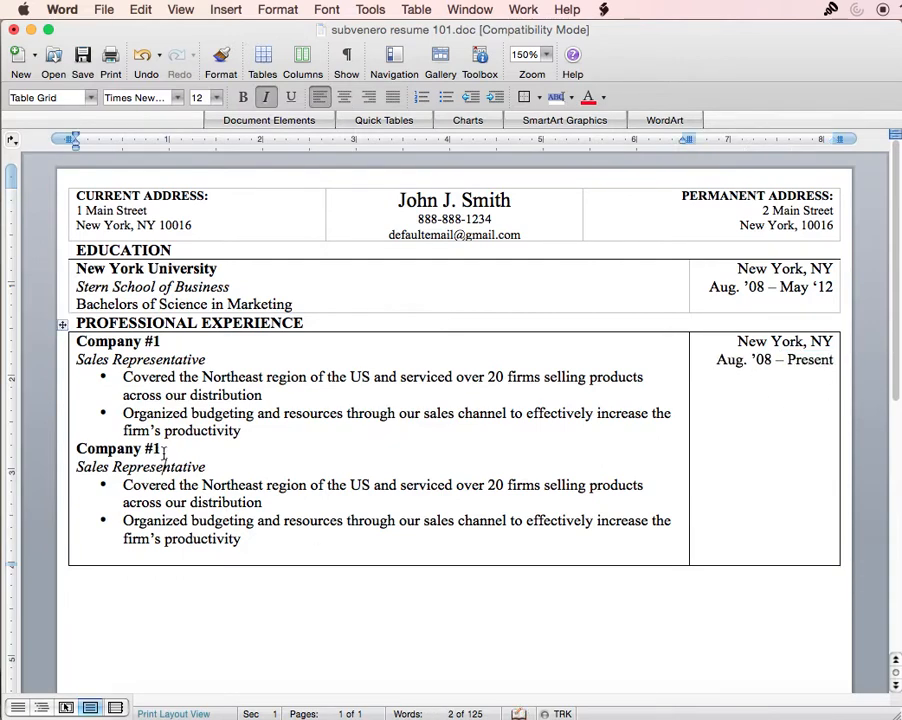
- Rename the duplicate to Company #2 with the role Operations Representative
key("BackSpace")
type("2")
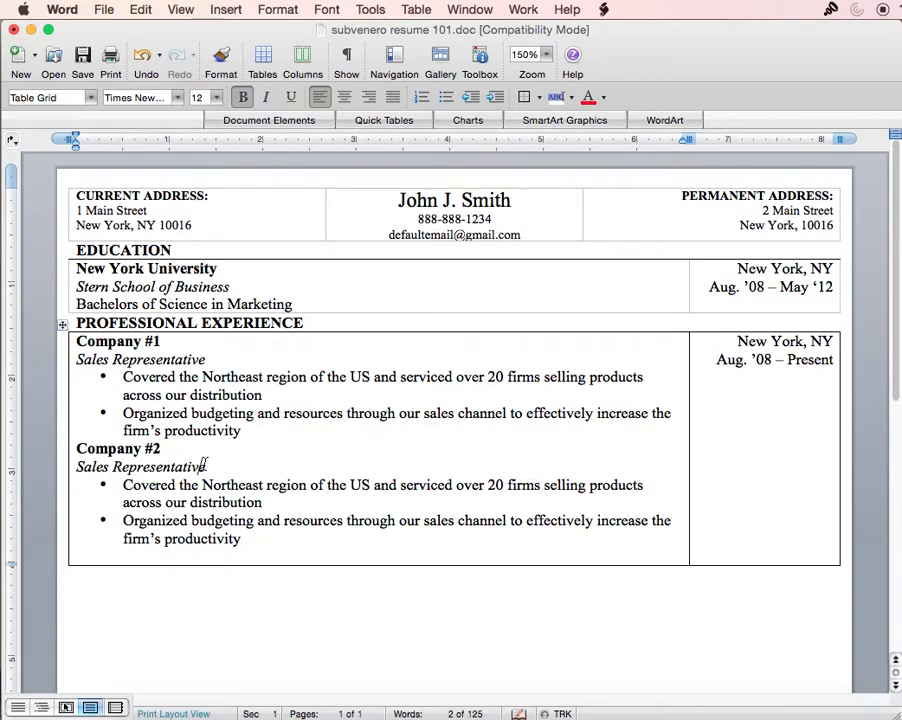
left_click(77, 446)
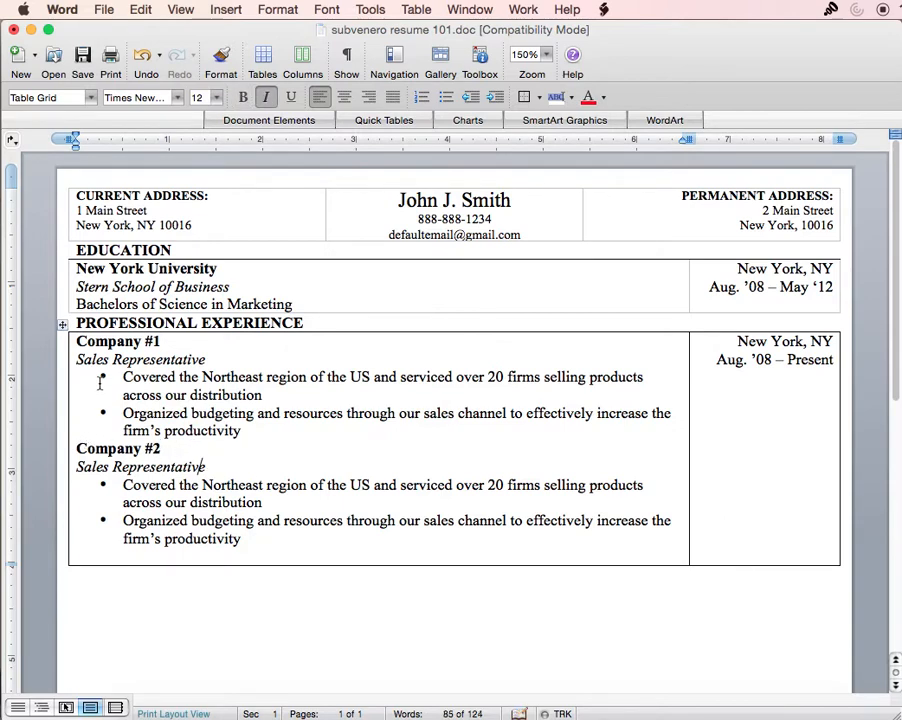
left_click_drag(78, 341, 177, 338)
left_click(200, 453)
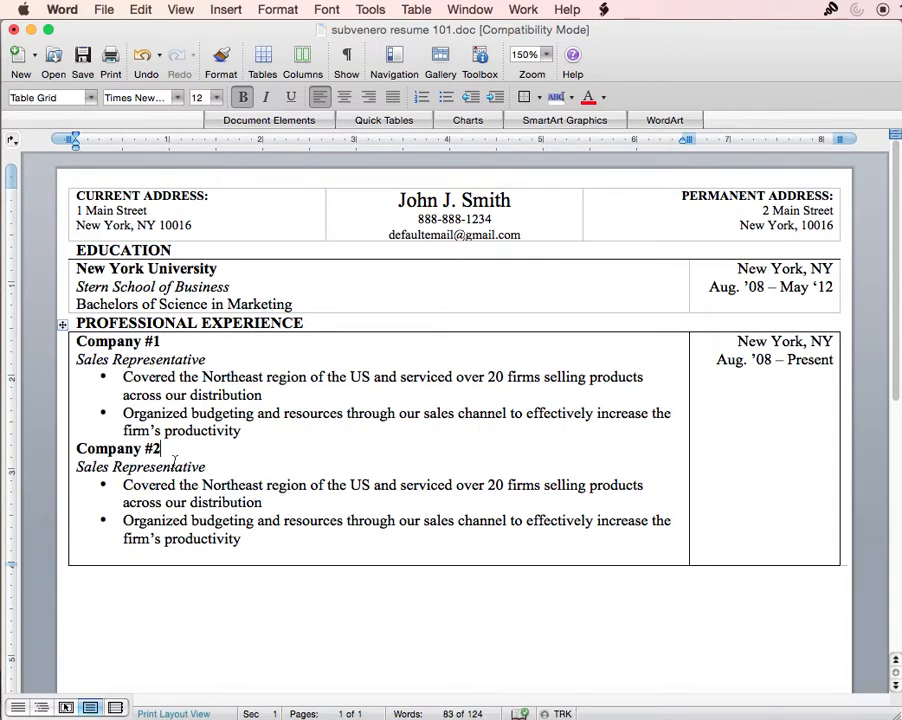
double_click(105, 465)
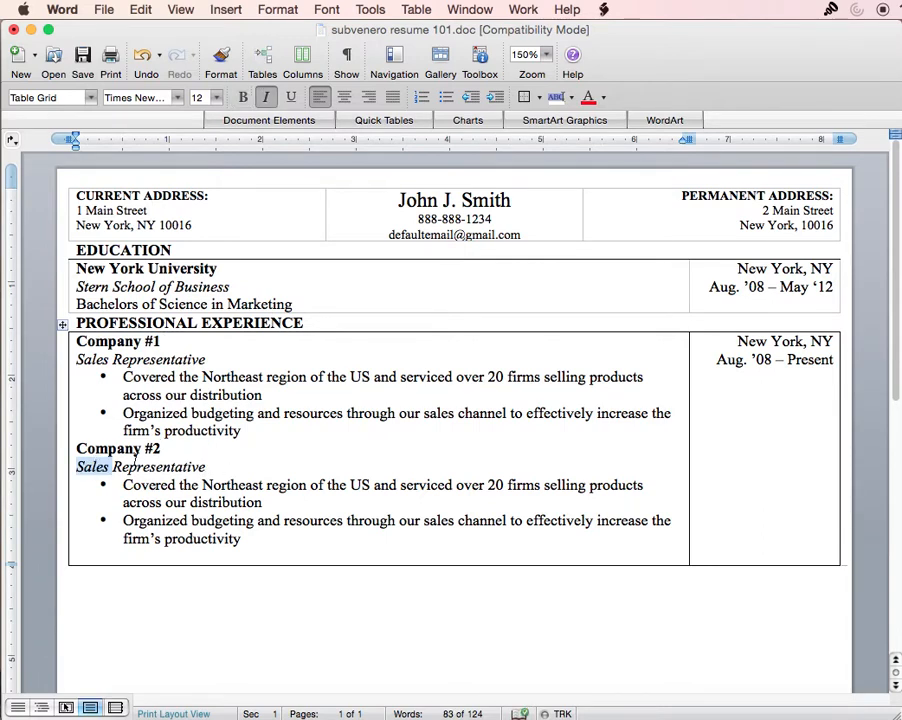
type("Operations")
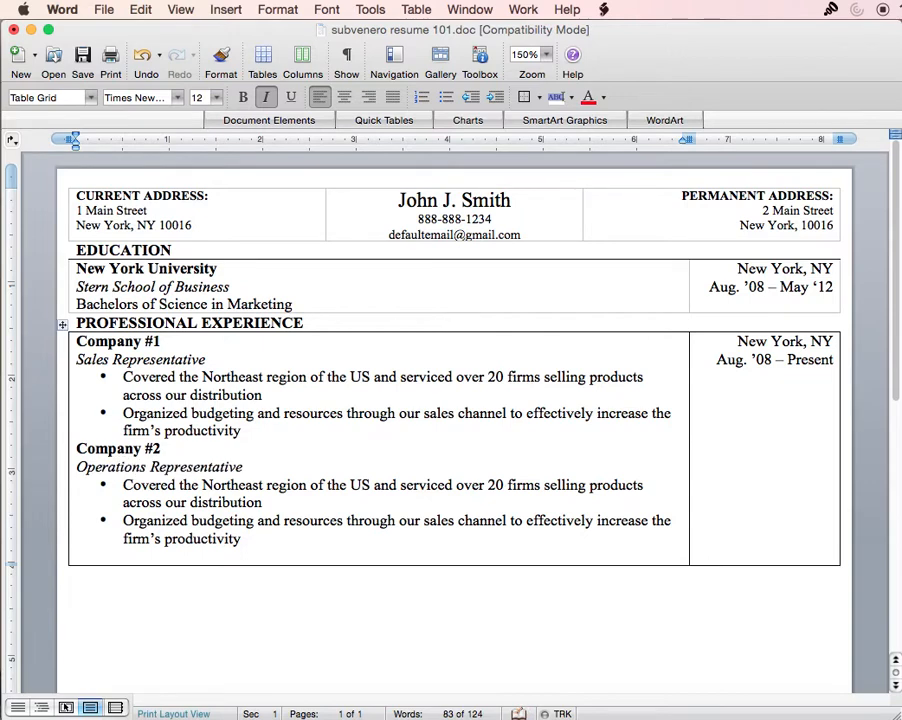
- Give Company #2 the location New York, NY and dates Aug. '08 – May '16
left_click(794, 360)
left_click_drag(836, 362, 742, 340)
left_click(780, 474)
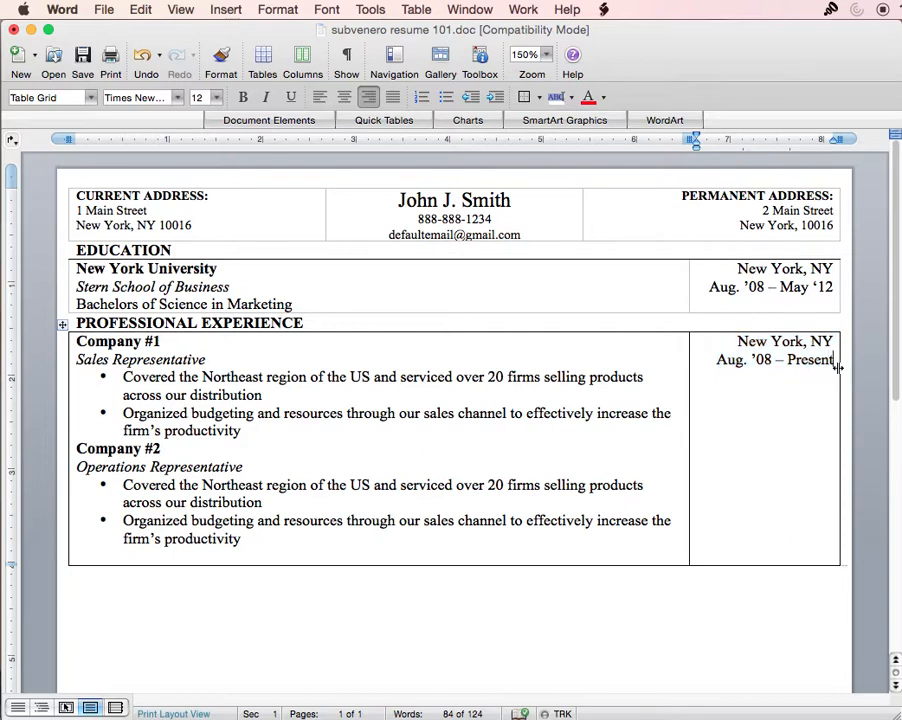
key("super+v")
double_click(813, 486)
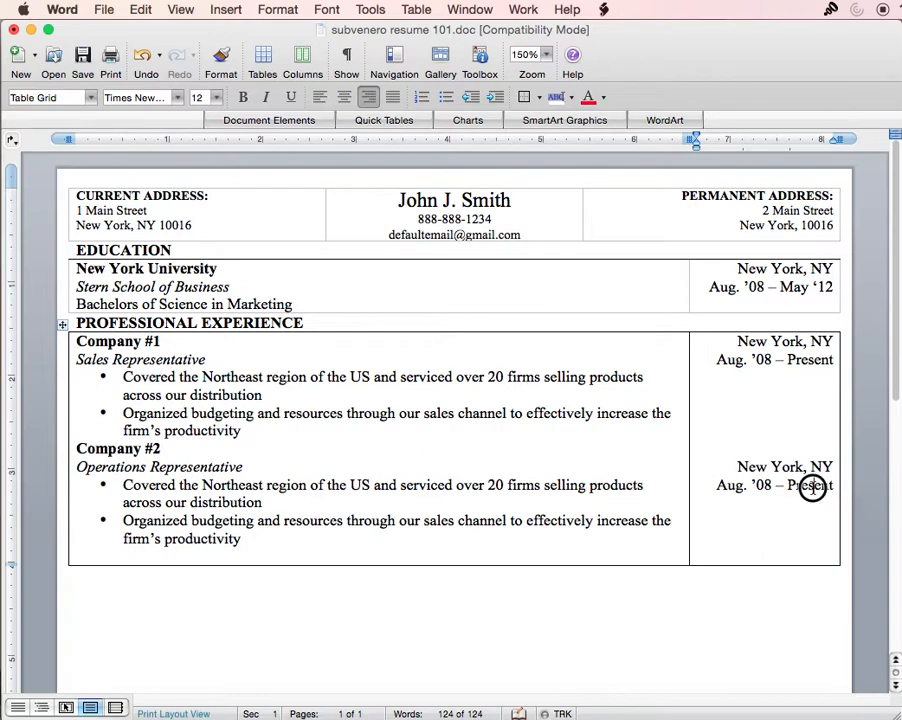
type("Mat")
key("BackSpace")
type("y'")
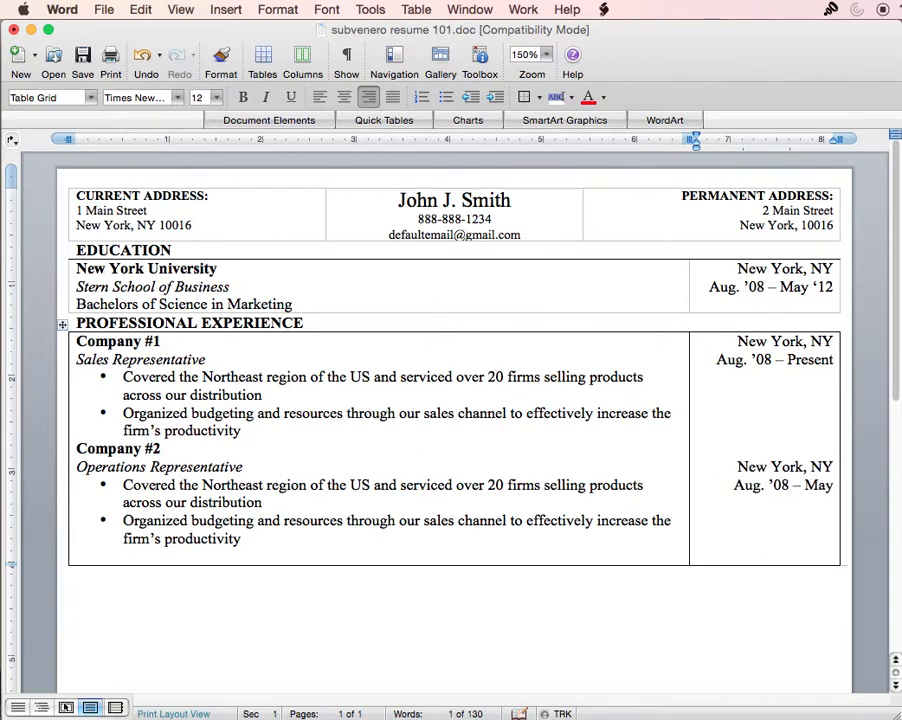
key("BackSpace")
type("'1")
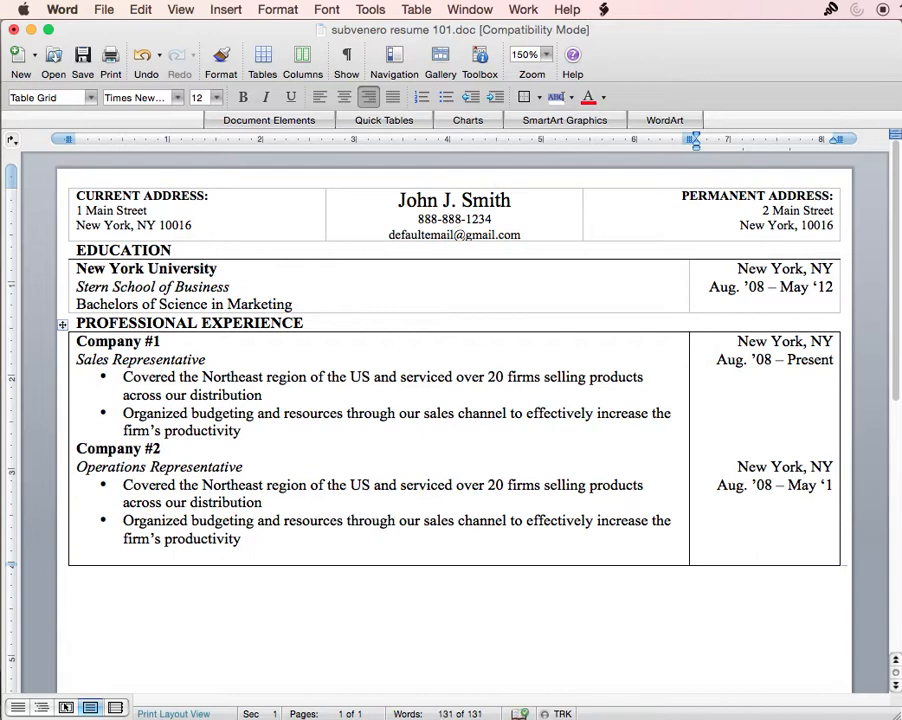
type("6")
left_click(797, 518)
- Remove the blank line above Company #2's location and open Table Properties
left_click(763, 447)
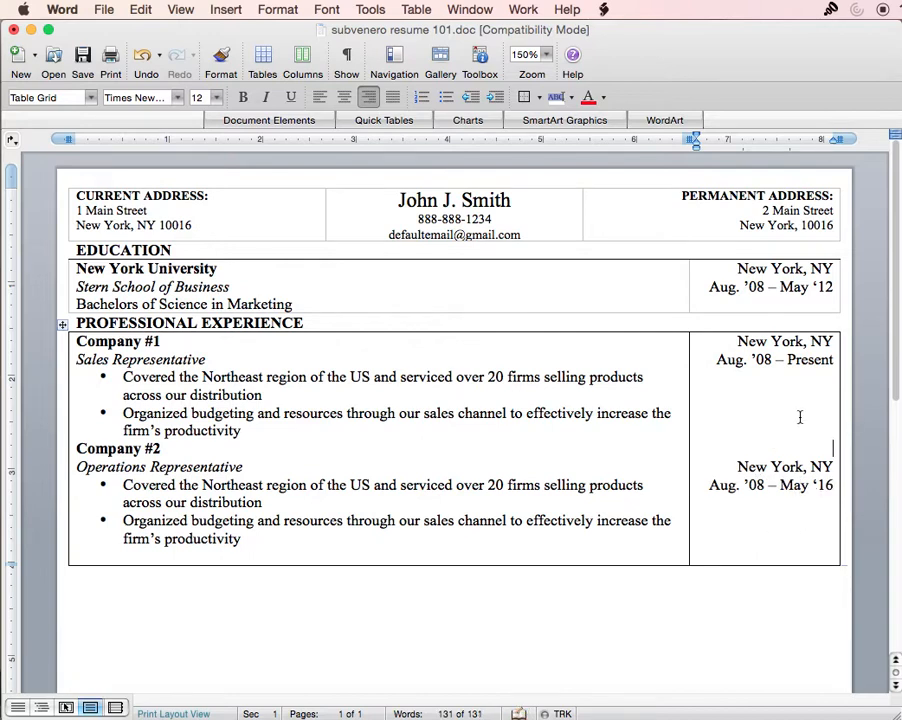
key("BackSpace")
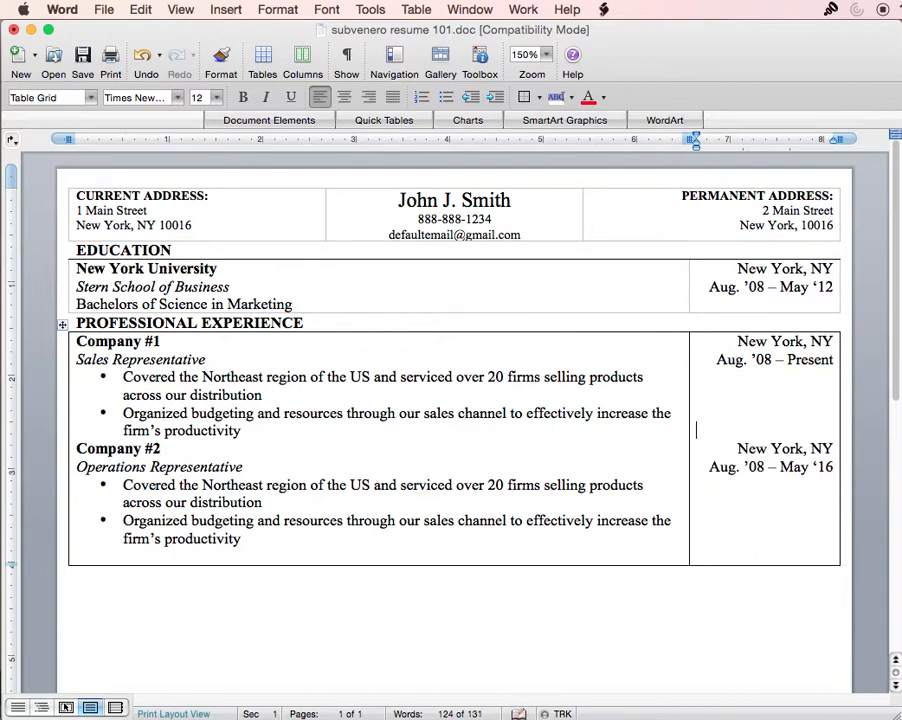
left_click_drag(765, 443, 831, 448)
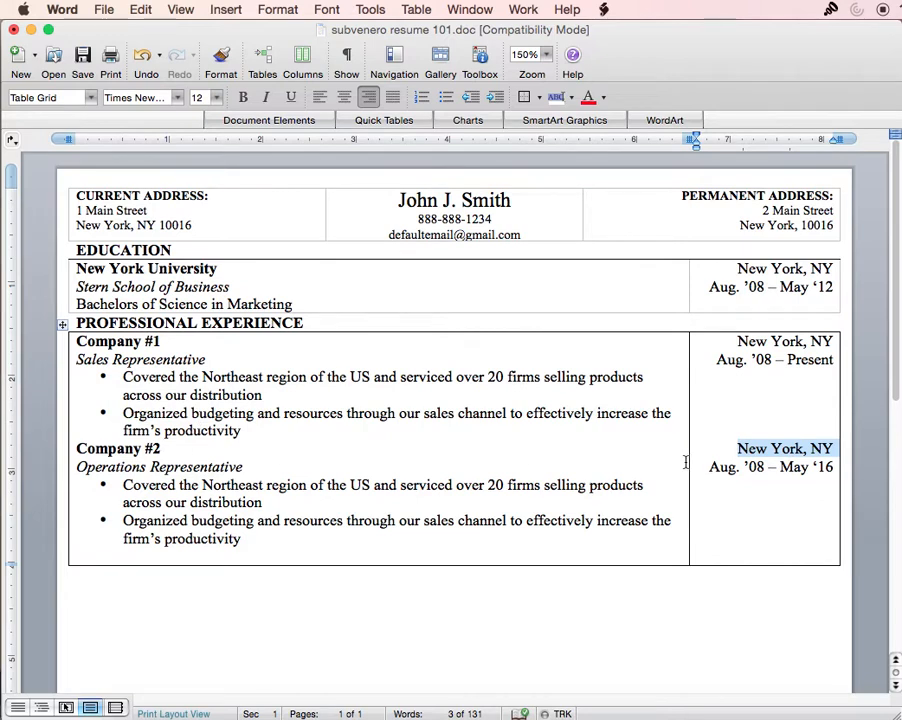
left_click(768, 464)
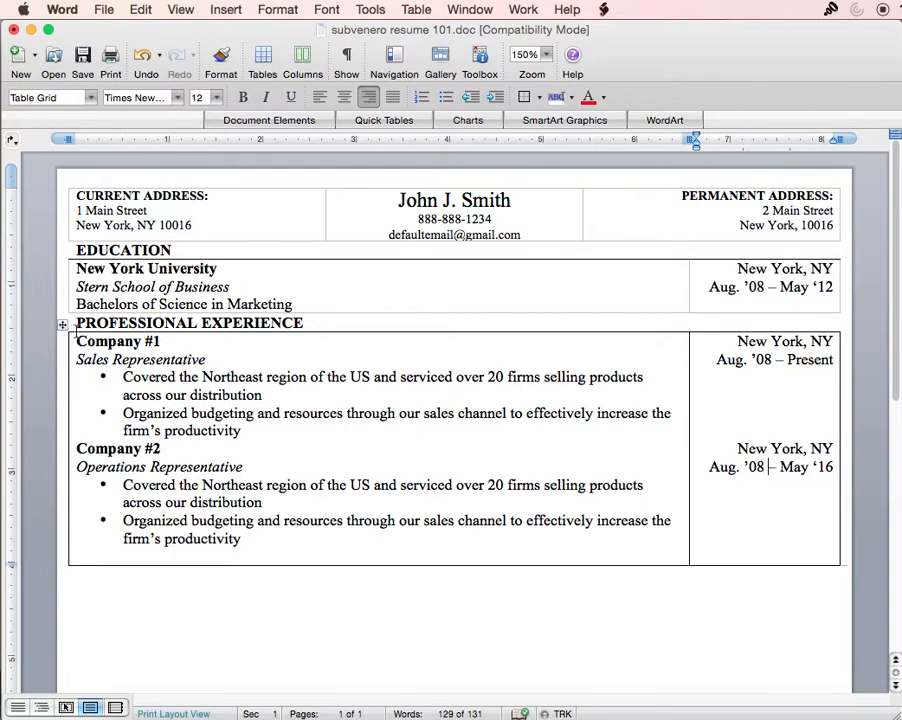
double_click(62, 324)
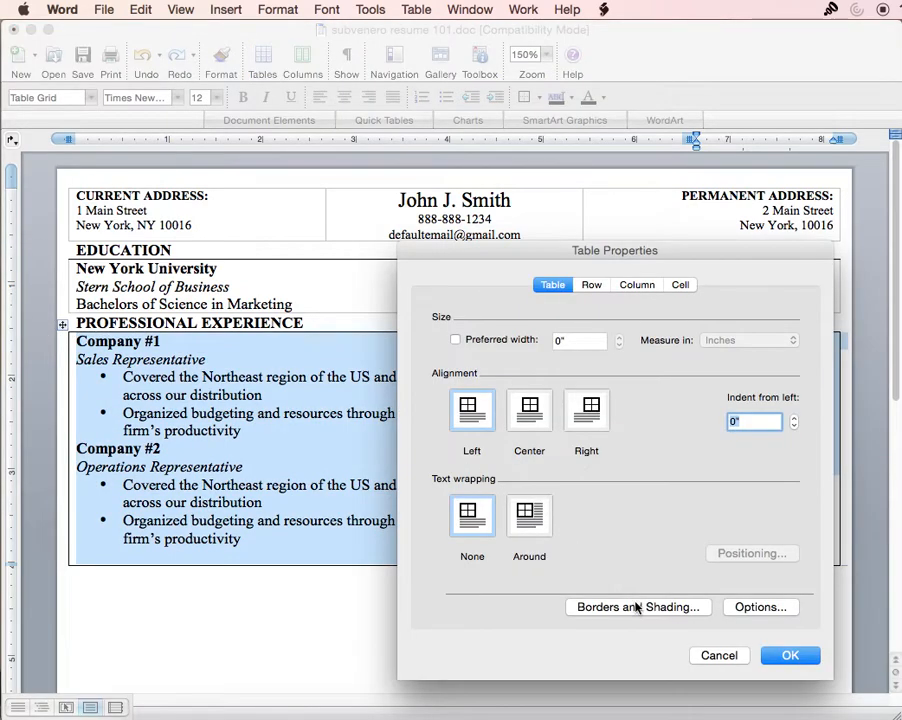
- Set the experience table's borders to None plus a top border only, and apply
left_click(635, 607)
left_click(394, 304)
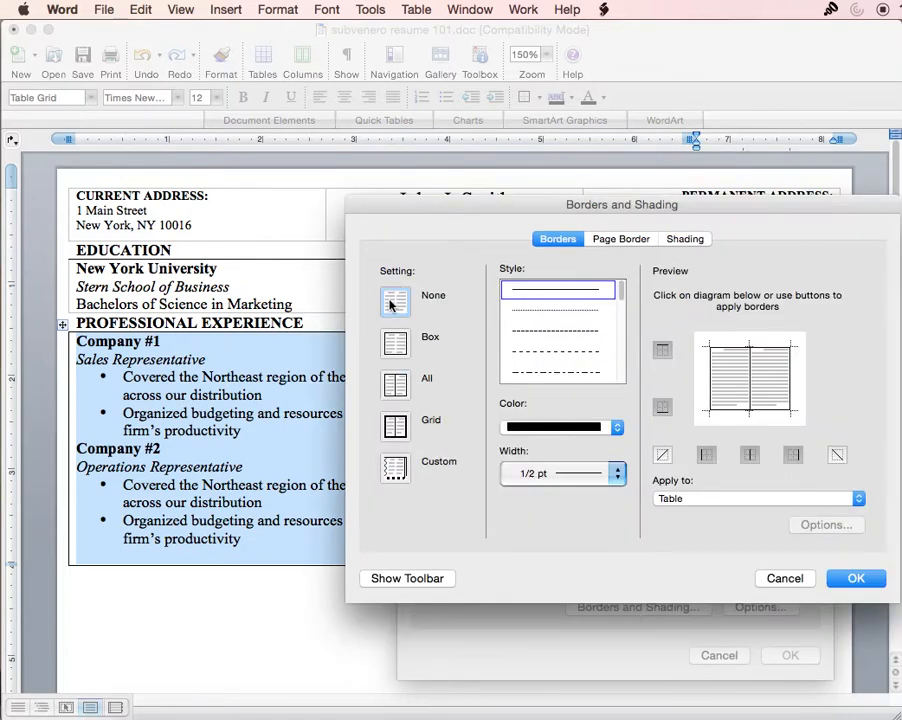
left_click(662, 350)
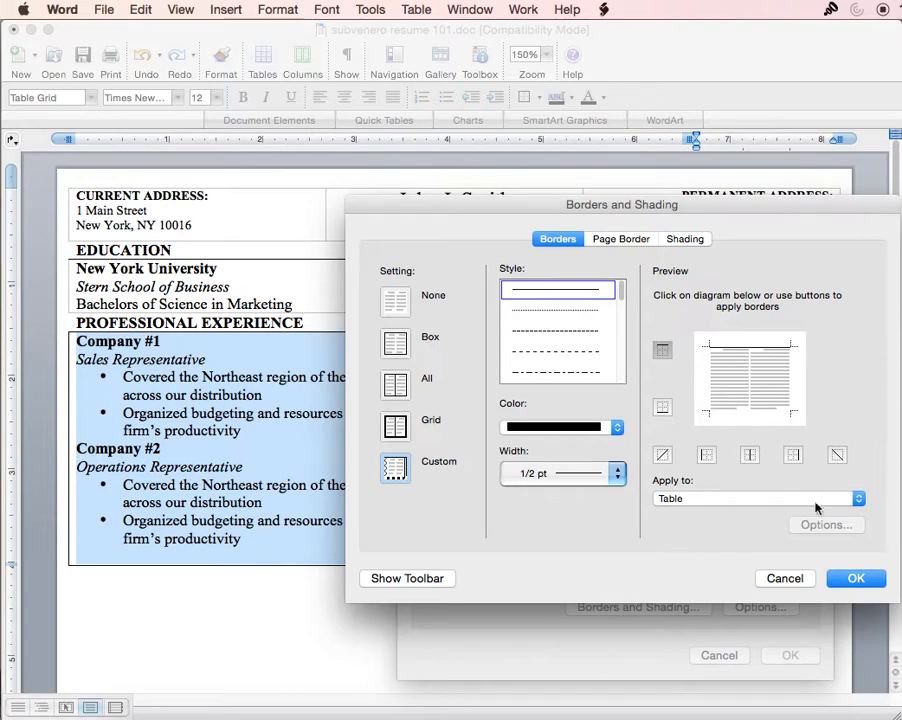
left_click(854, 579)
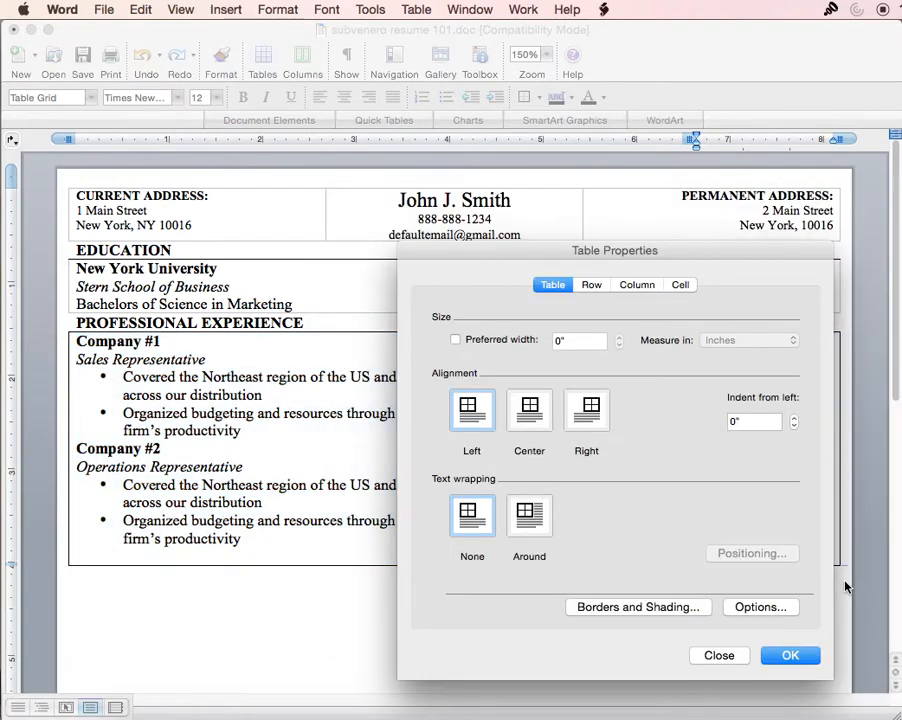
left_click(790, 655)
left_click(702, 618)
- Zoom to 200% to check the borders, then return to 150%
left_click(545, 55)
left_click(540, 86)
scroll(430, 325, "up", 5)
scroll(430, 352, "down", 5)
scroll(470, 250, "up", 1)
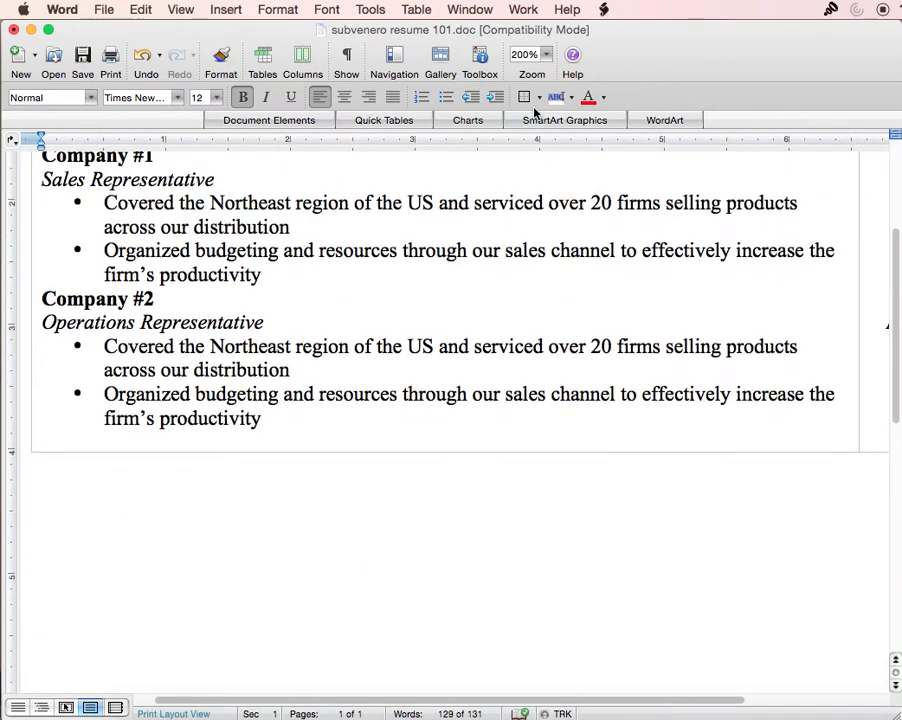
scroll(450, 300, "up", 5)
left_click(546, 56)
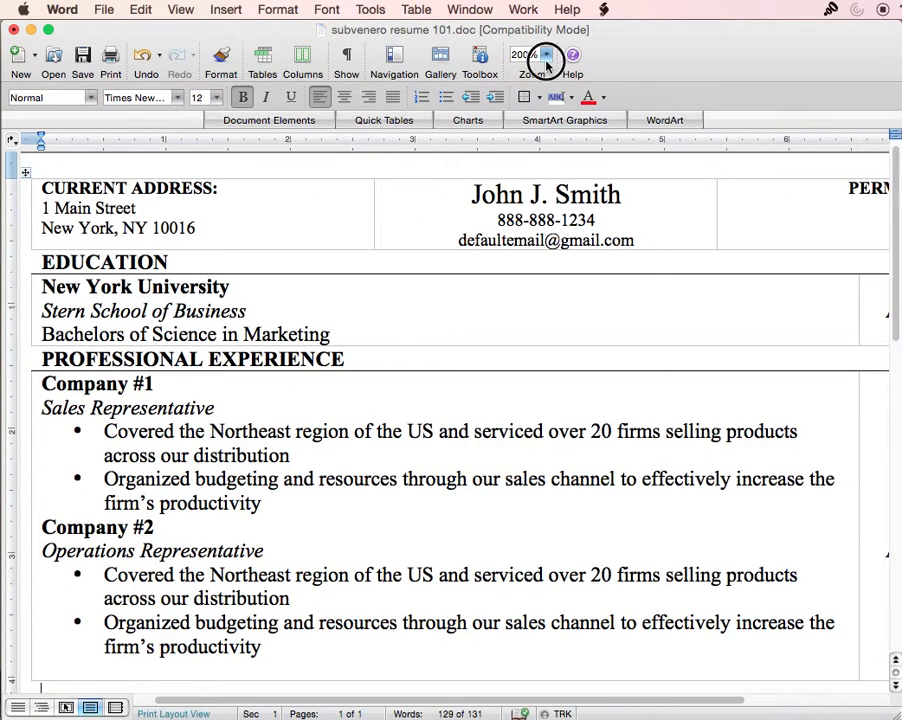
left_click(545, 100)
left_click(182, 577)
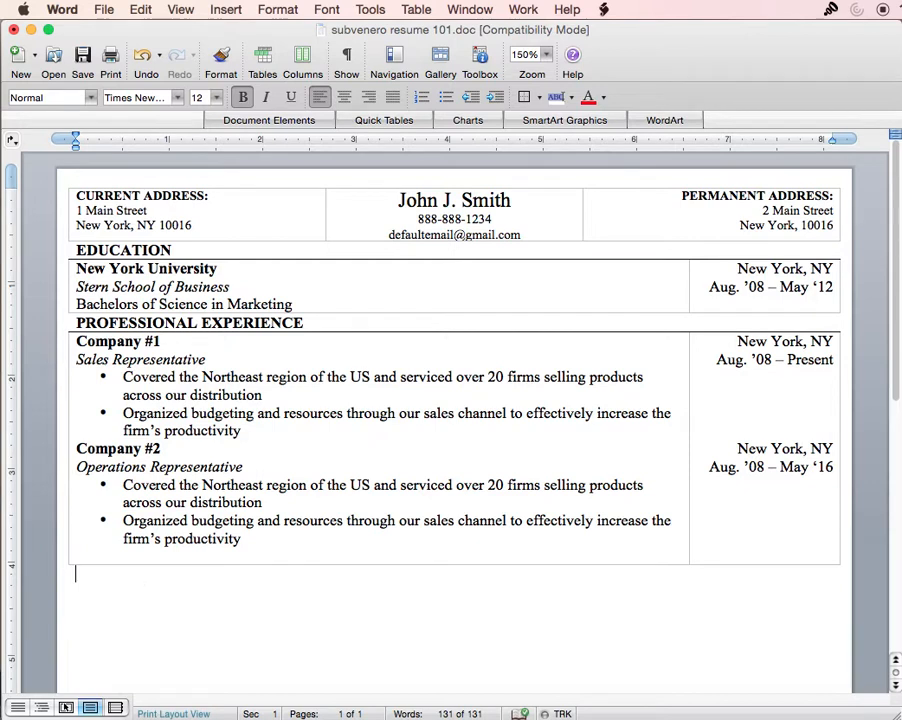
- Type the LEADERSHIP heading and paste a copy of the Company #1 and #2 rows beneath it
type("LEADERSHIP")
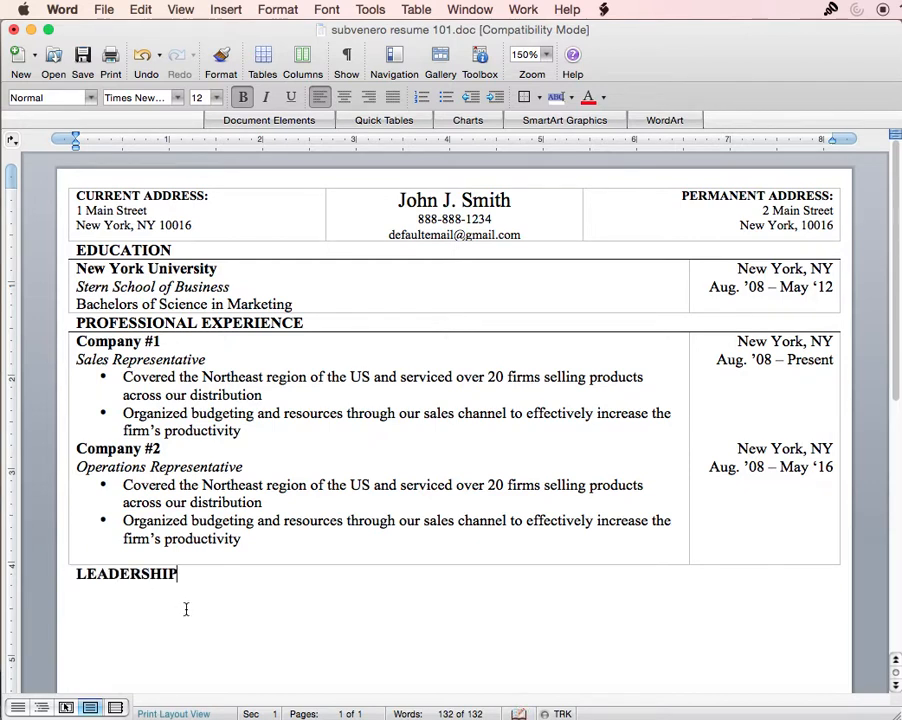
scroll(190, 600, "down", 5)
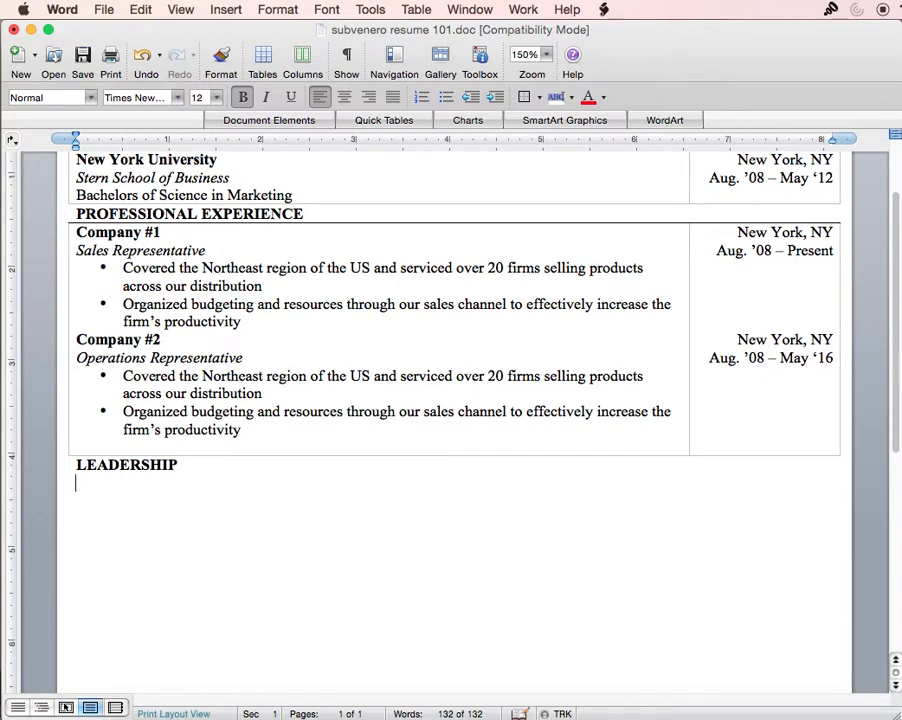
left_click_drag(818, 436, 223, 285)
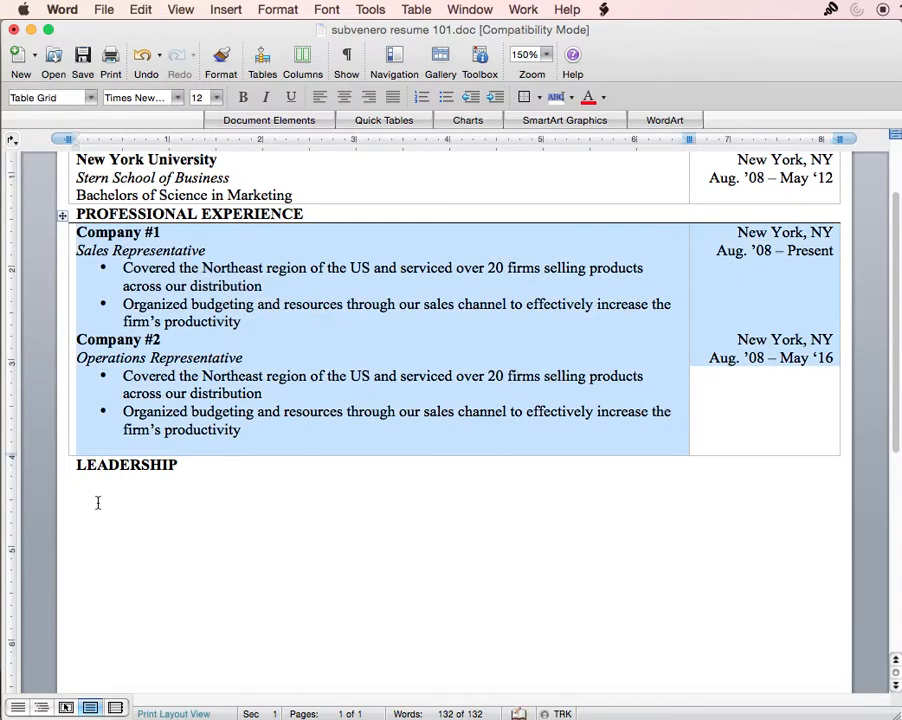
left_click(95, 487)
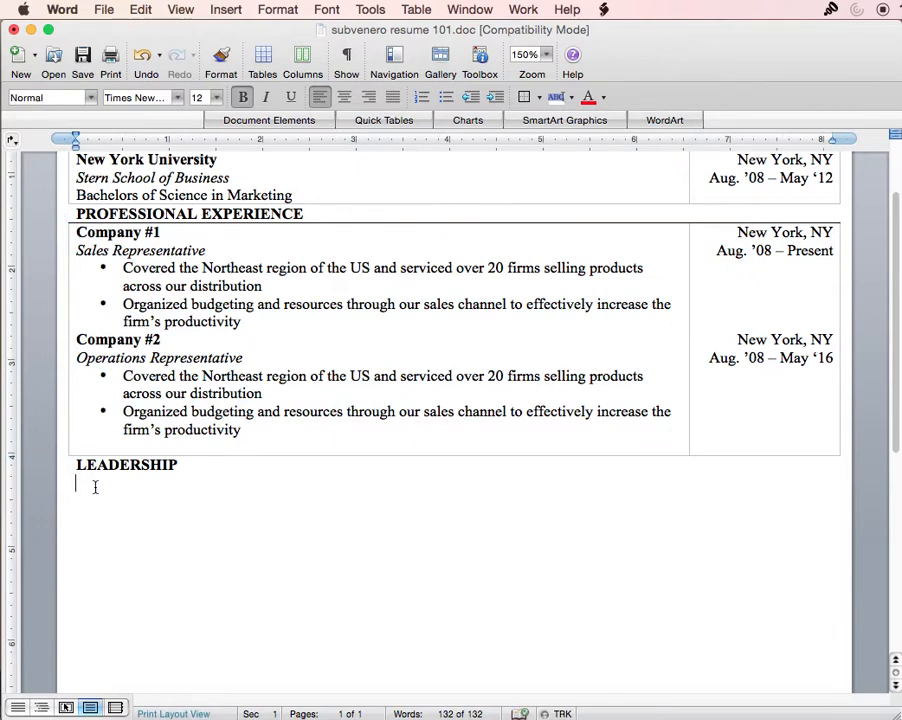
type("Company #1 Sales Representative Covered the Northeast region of the US and serviced over 20 firms selling products across our distribution Organized budgeting and resources through our sales channel to effectively increase the firm’s productivity\tNew York, NY Aug. ’08 – Present Company #2 Operations Representative Covered the Northeast region of the US and serviced over 20 firms selling products across our distribution Organized budgeting and resources through our sales channel to effectively increase the firm’s productivity\tNew York, NY Aug. ’08 – May ’16")
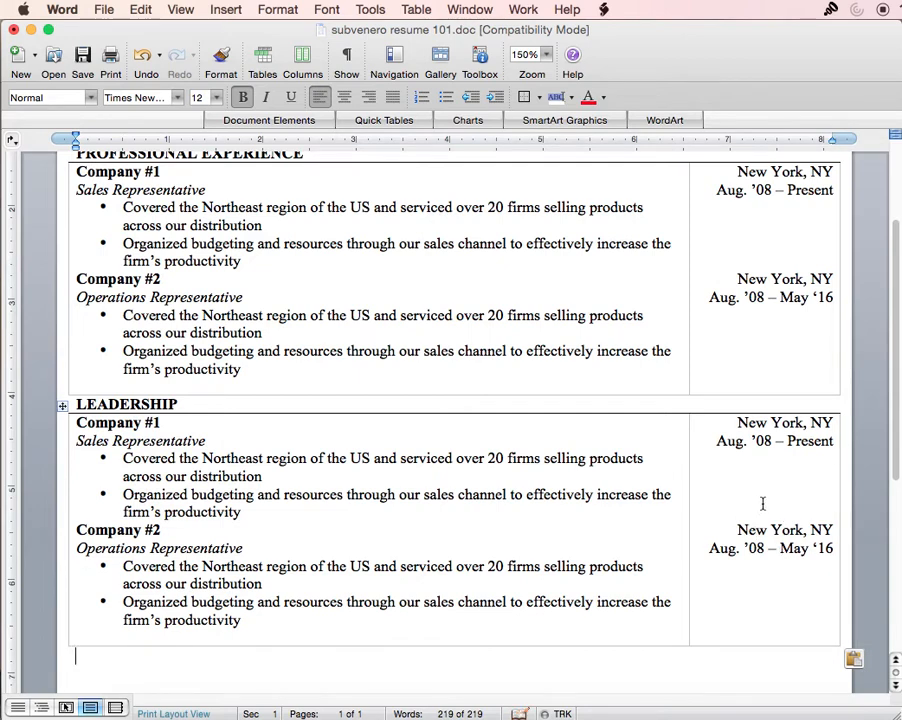
scroll(760, 495, "down", 3)
- Rename the entries Organization #1 and #2, with roles Board Member and Treasurer
left_click(130, 300)
double_click(130, 300)
type("Organization")
double_click(118, 406)
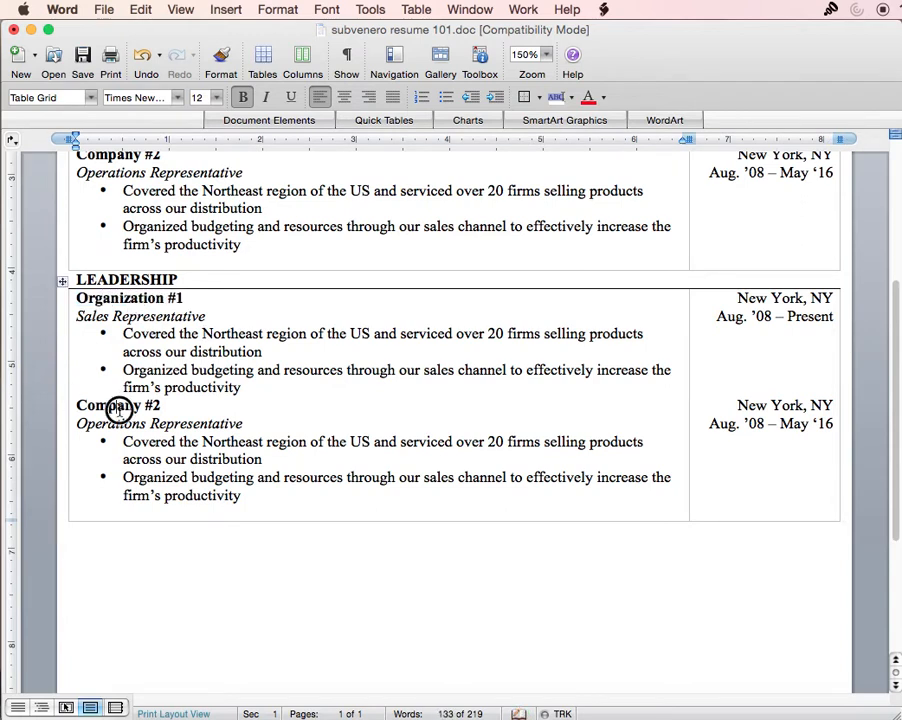
type("Organization")
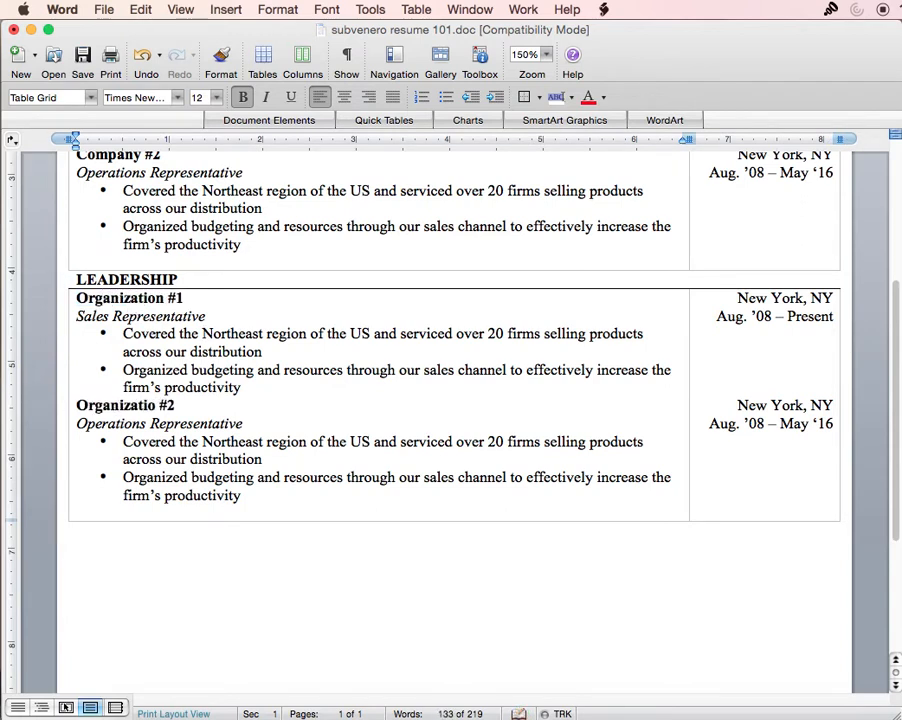
left_click_drag(194, 316, 106, 310)
type("Bro")
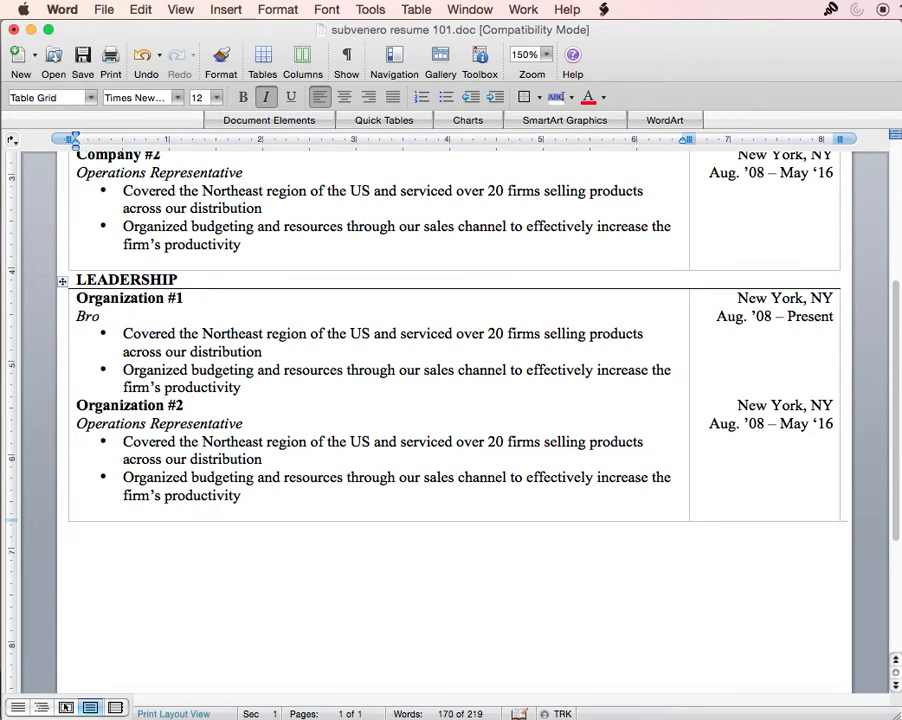
type("oard Member")
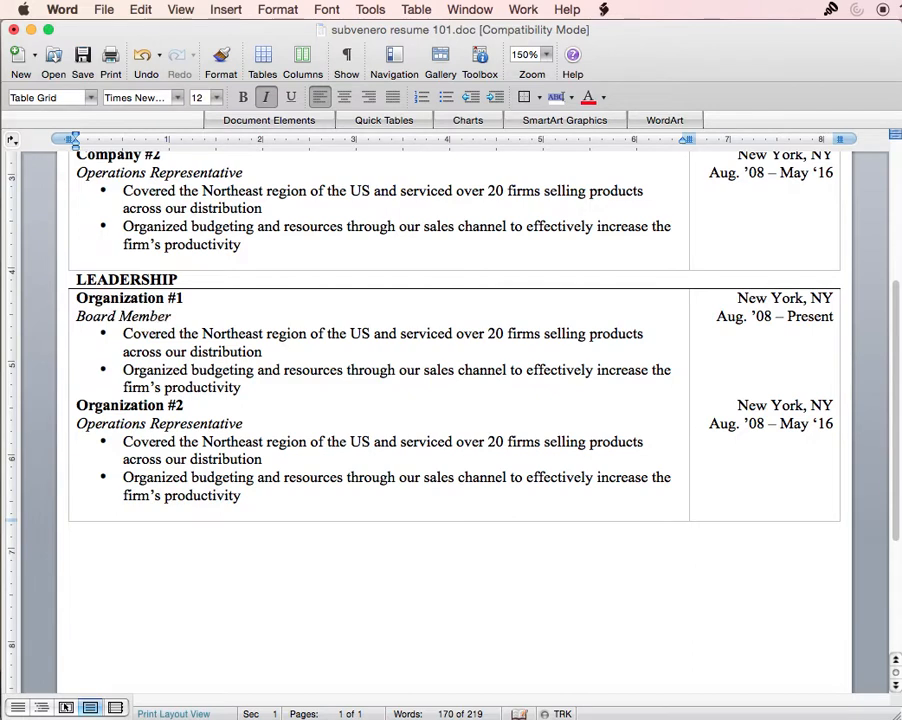
double_click(216, 422)
key("BackSpace")
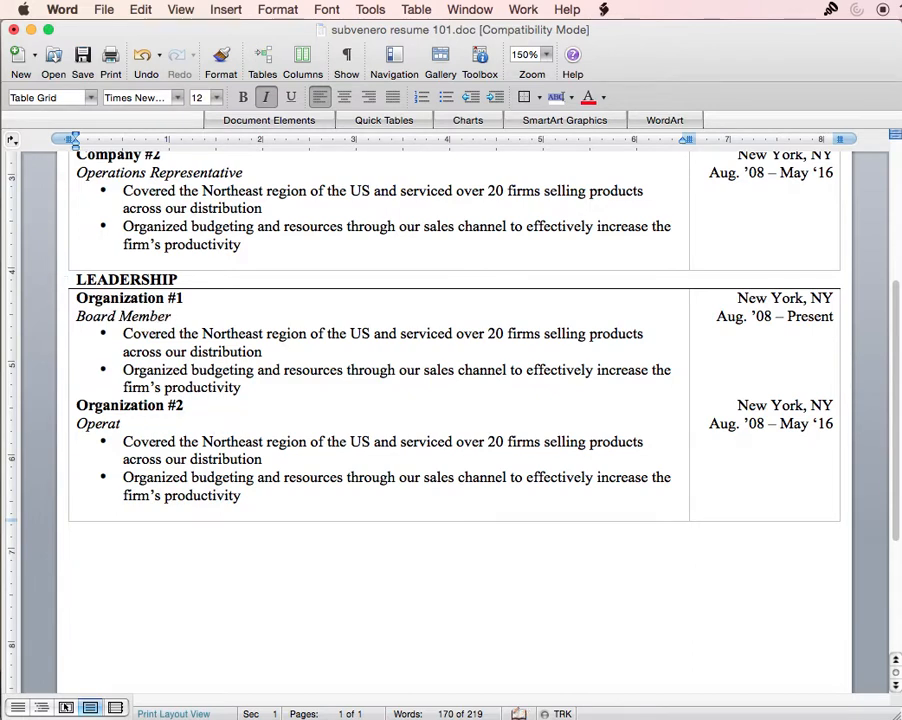
key("BackSpace")
key("BackSpace")
key("BackSpace")
type("Treasurer")
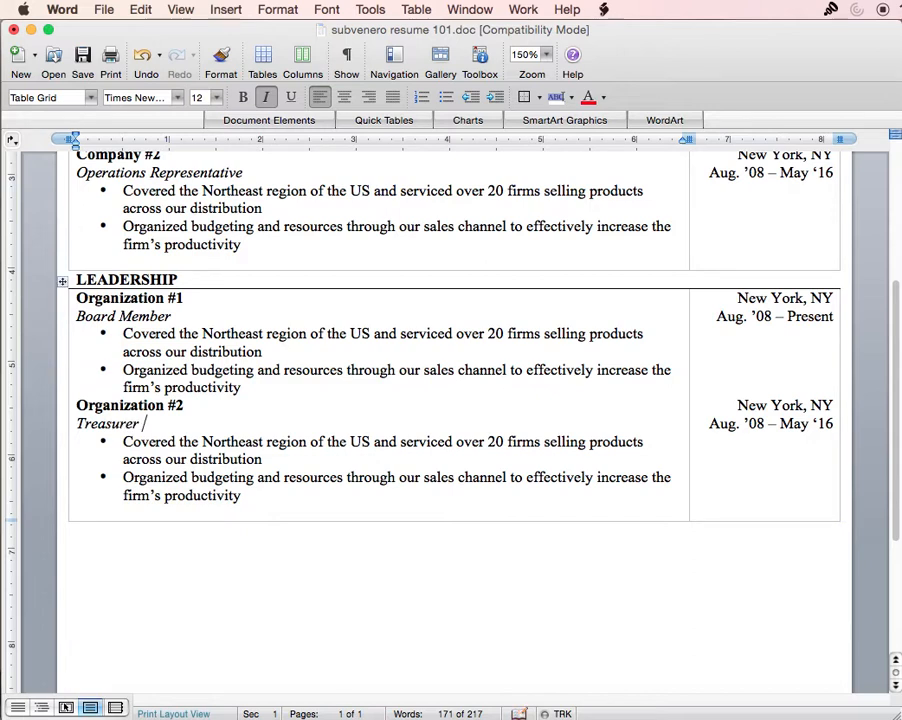
- Select parts of Organization #1's first bullet to review its wording
left_click_drag(215, 385, 127, 336)
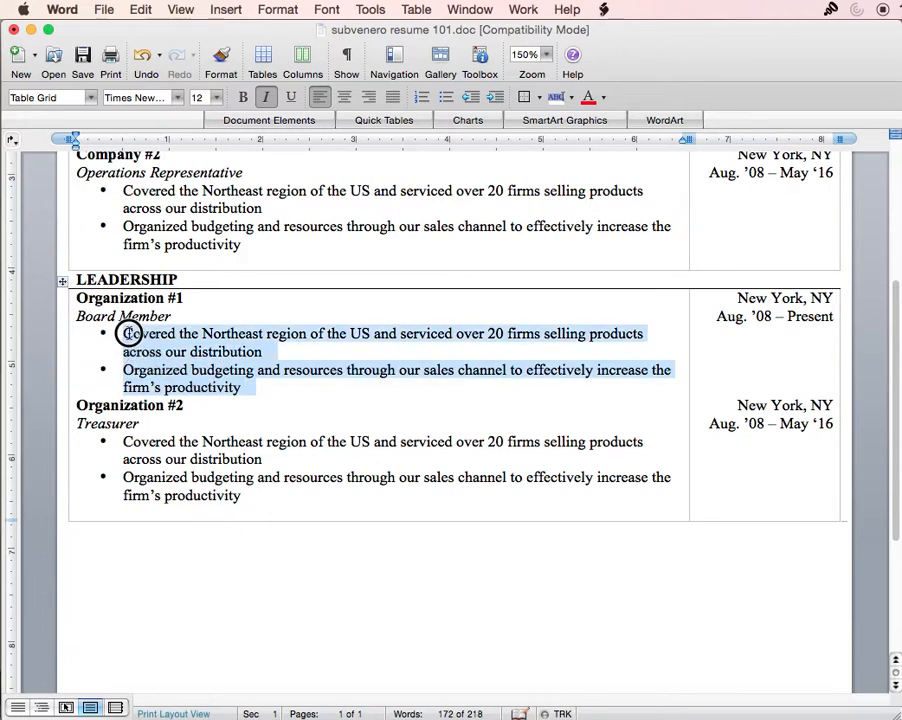
left_click(131, 334)
double_click(131, 334)
left_click_drag(464, 336, 576, 340)
left_click(509, 355)
left_click_drag(456, 334, 554, 354)
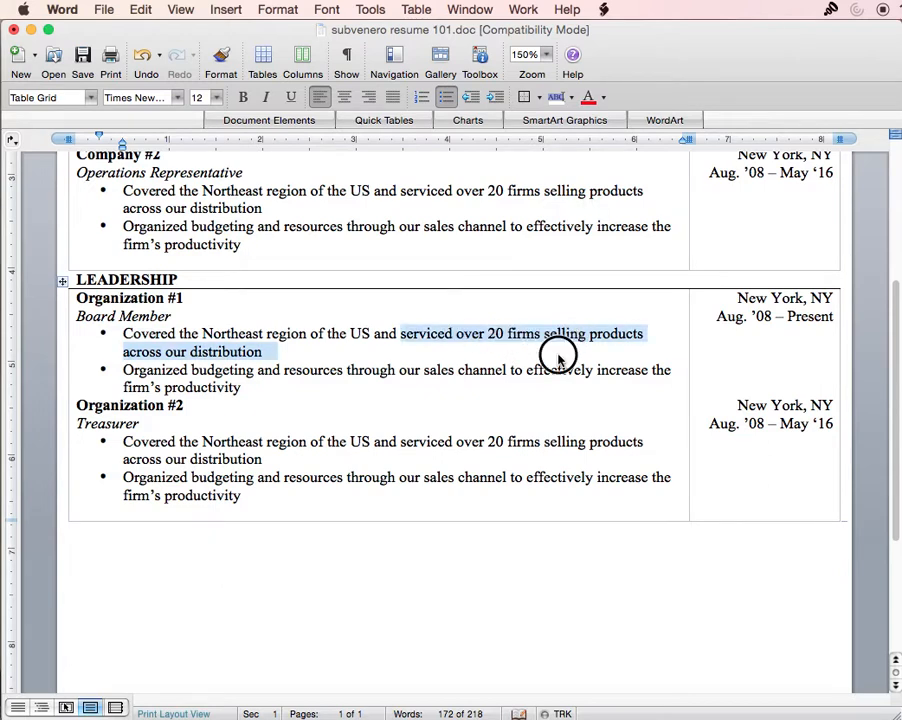
left_click_drag(300, 348, 474, 342)
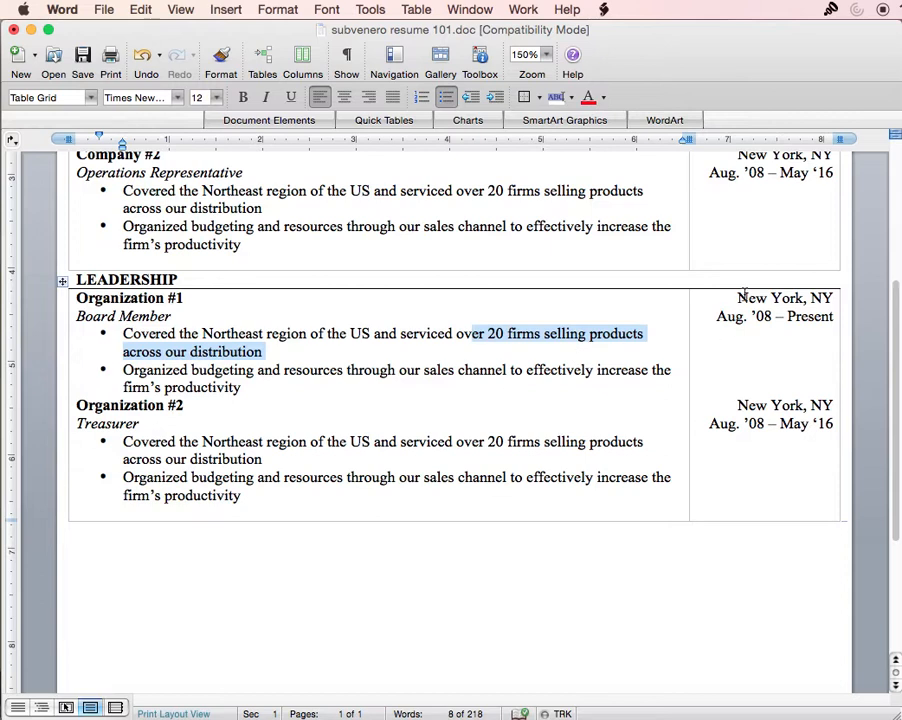
- Check both organizations' locations and dates, then place the caret below the Leadership table
left_click_drag(738, 293, 810, 322)
left_click(818, 338)
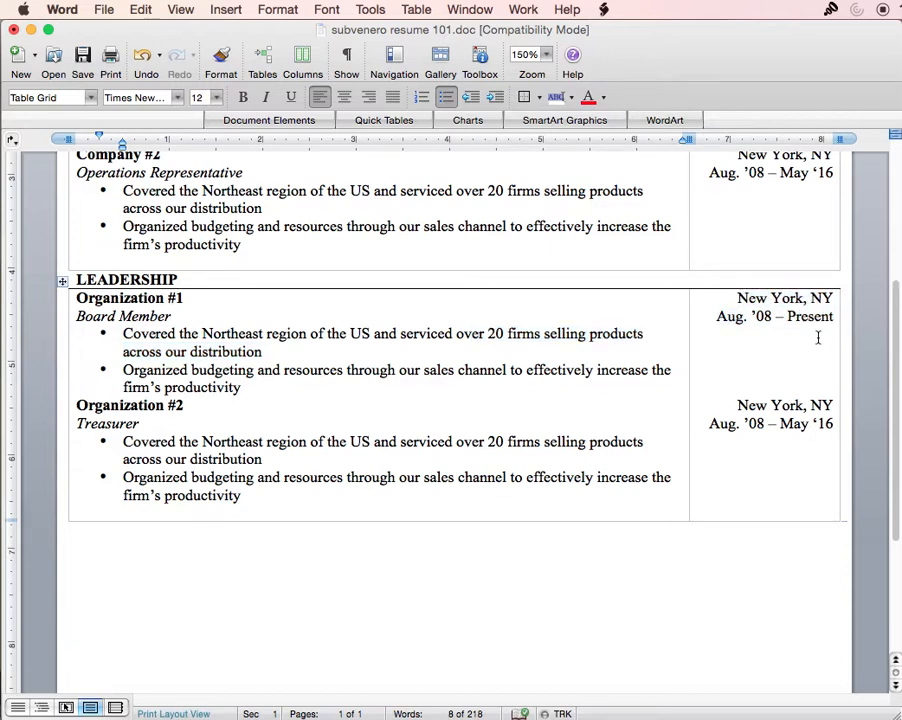
left_click_drag(738, 299, 812, 300)
left_click(744, 322)
left_click_drag(716, 317, 808, 318)
left_click(776, 383)
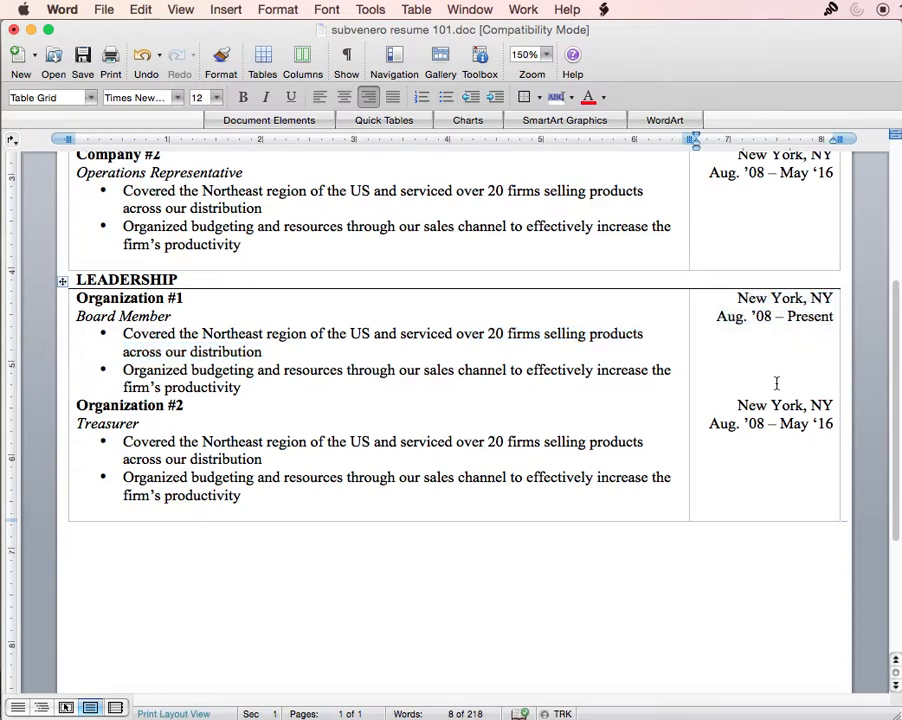
left_click_drag(737, 403, 799, 428)
left_click(799, 427)
scroll(646, 437, "down", 5)
scroll(612, 455, "up", 5)
scroll(358, 458, "down", 1)
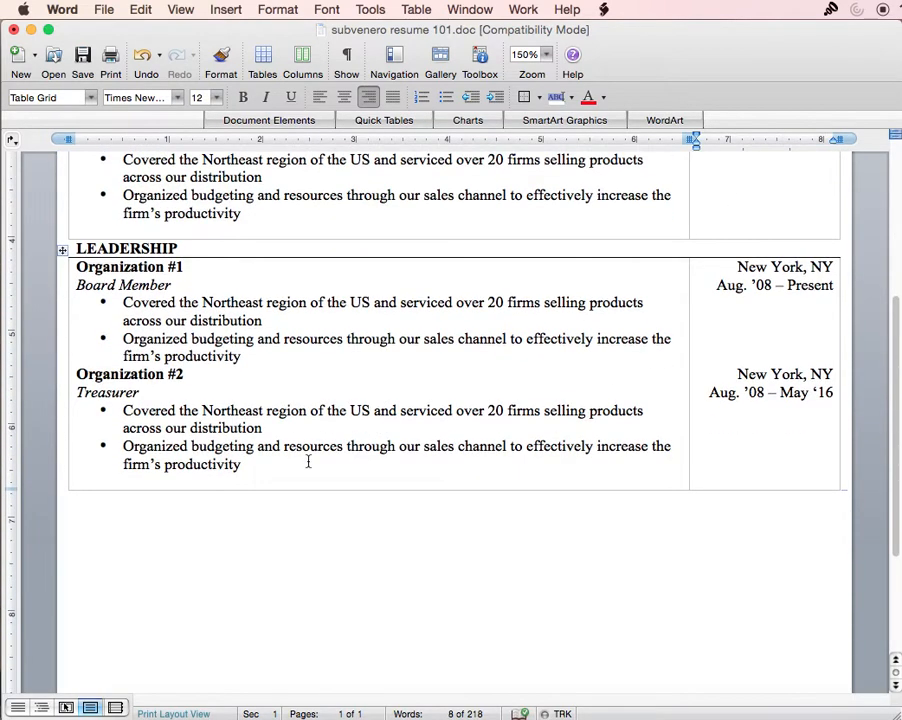
left_click(164, 500)
scroll(170, 500, "up", 8)
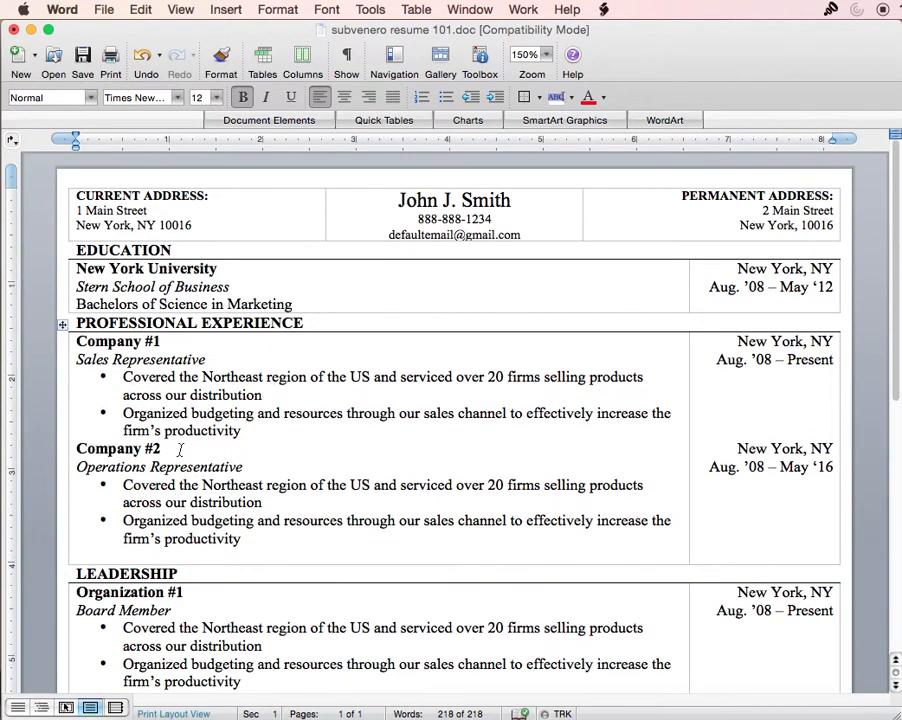
- Type the COMMUNITY INVOLVMENT heading and paste a copy of the Leadership table beneath it
scroll(177, 492, "down", 8)
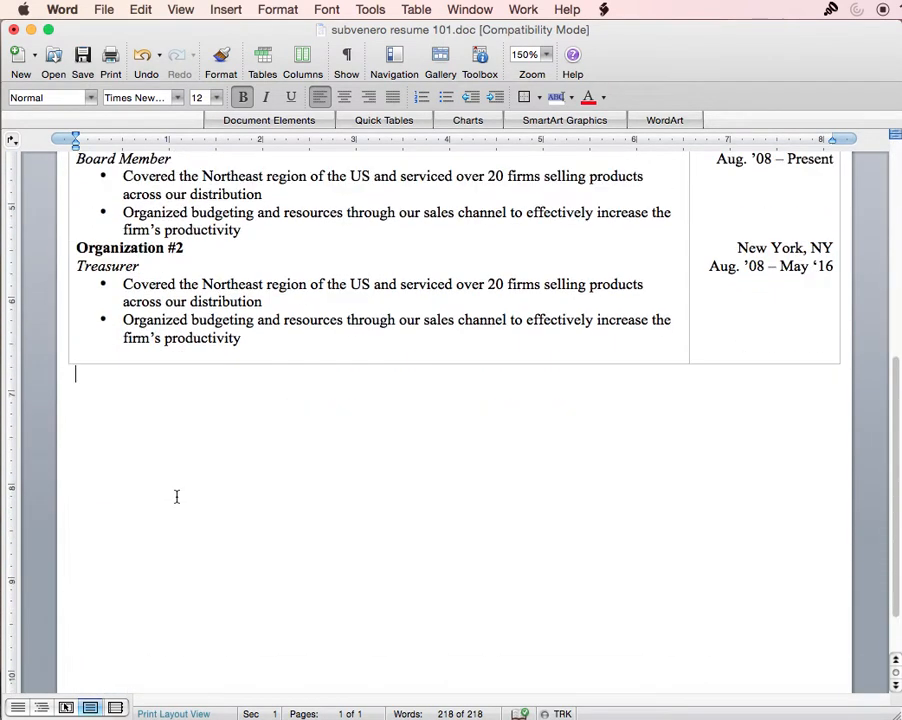
type("COM")
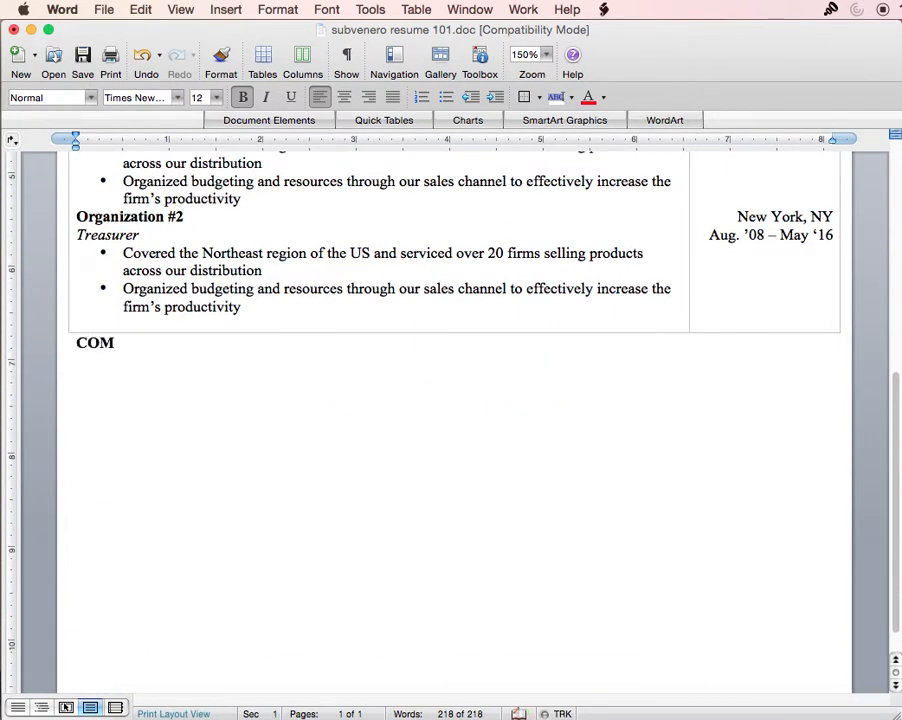
type("MUNITY INVOLVMENT")
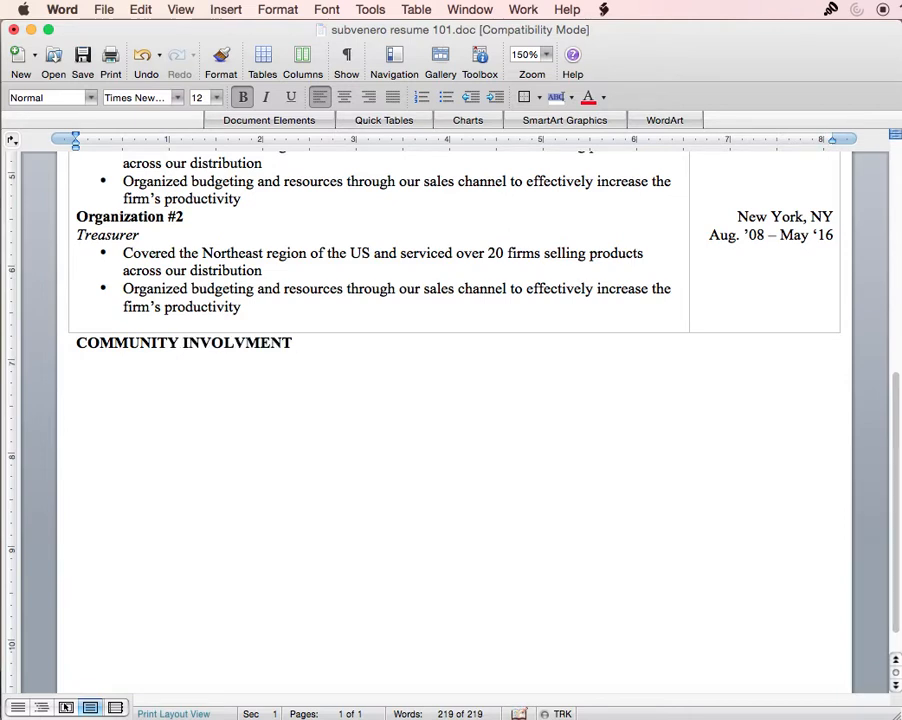
scroll(381, 511, "up", 4)
scroll(757, 455, "up", 2)
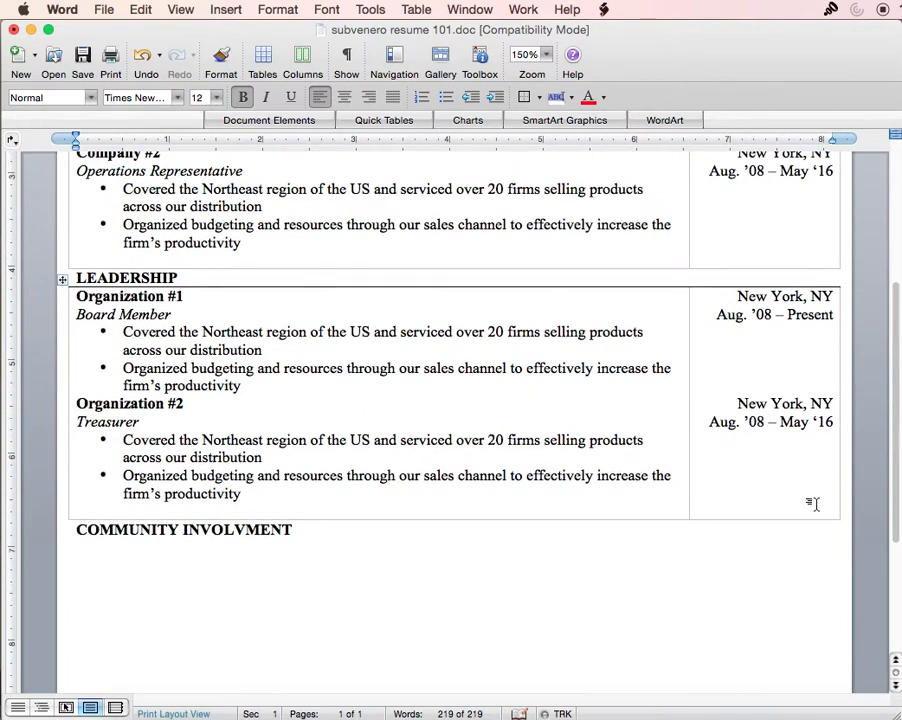
left_click_drag(816, 503, 30, 305)
key("super+c")
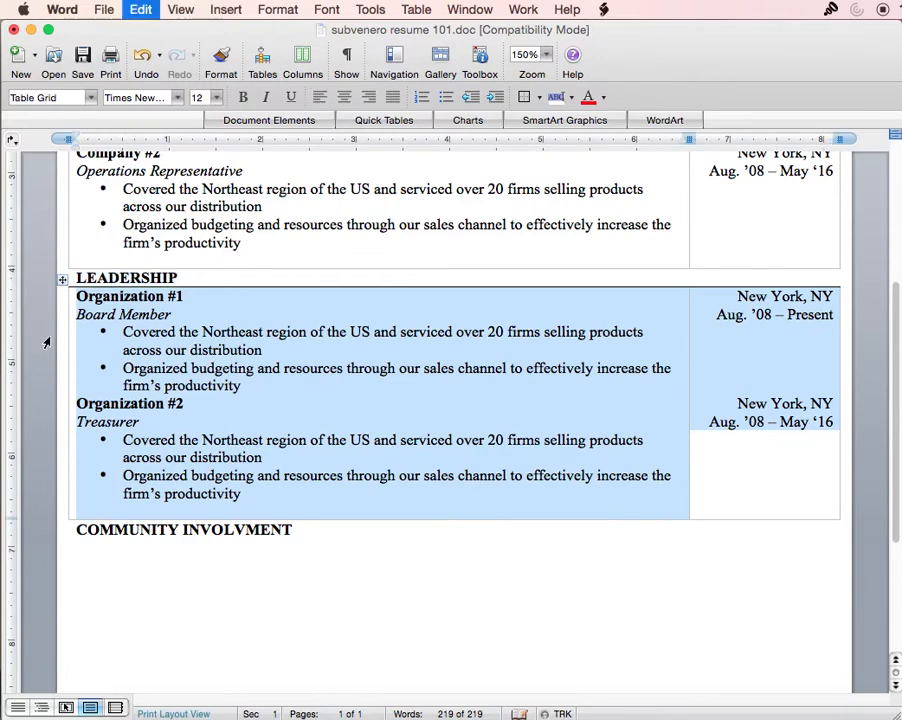
left_click(116, 550)
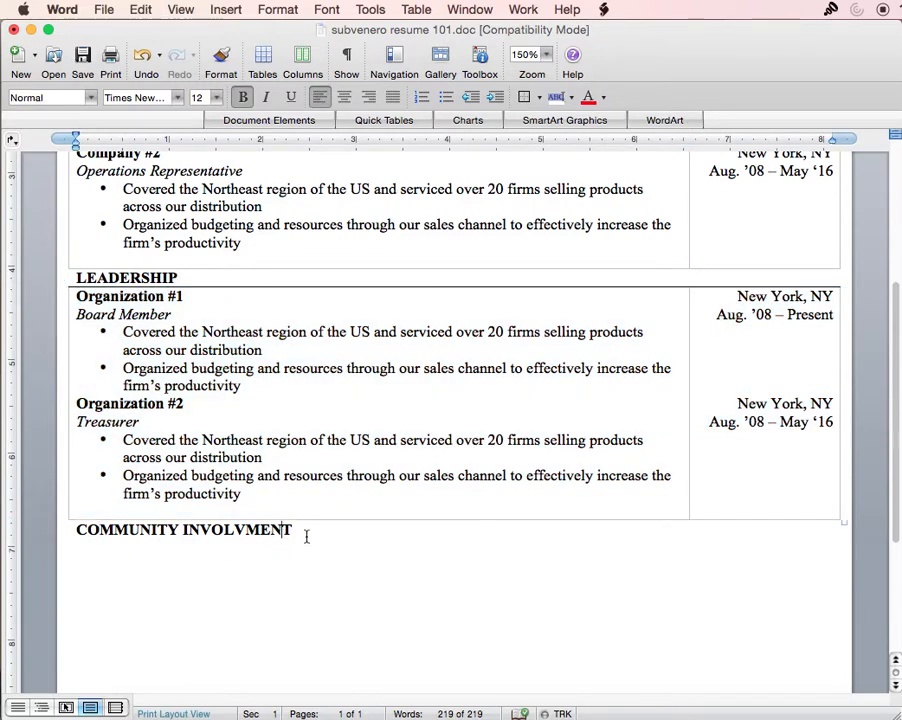
key("super+v")
- Rename the pasted entries to Club #1 as Mentor and Club #2 as Volunteer
scroll(280, 520, "down", 1)
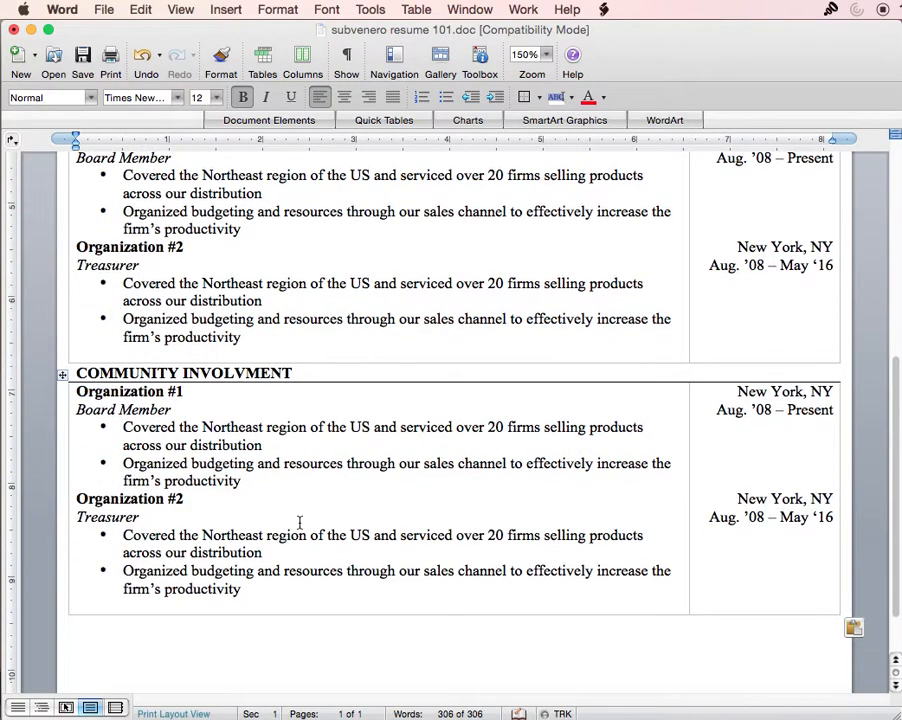
double_click(132, 393)
type("Ckub")
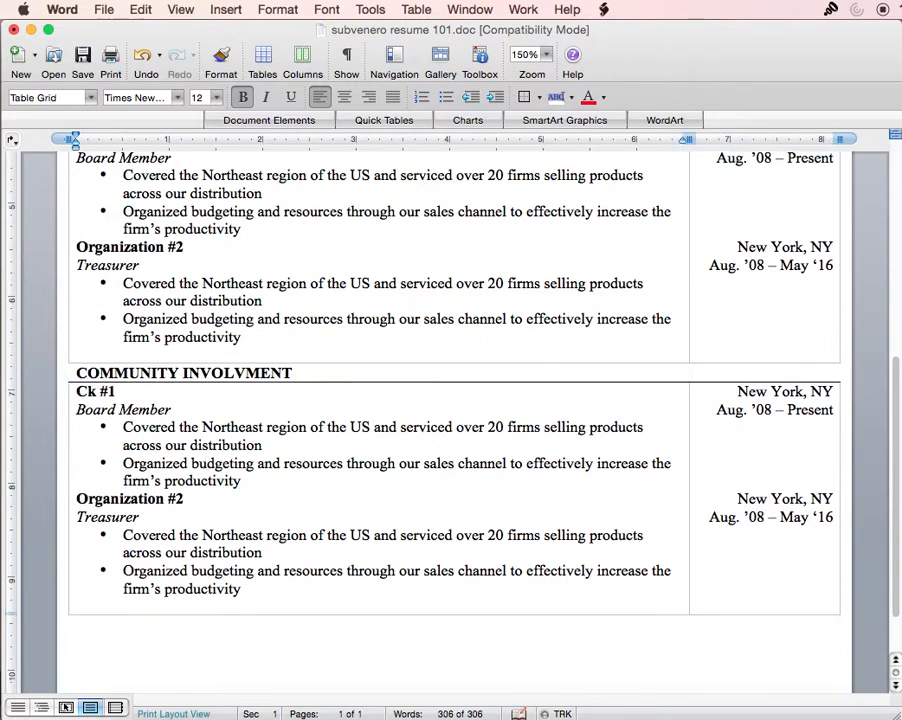
key("BackSpace")
key("BackSpace")
key("BackSpace")
key("BackSpace")
type("Club")
double_click(145, 500)
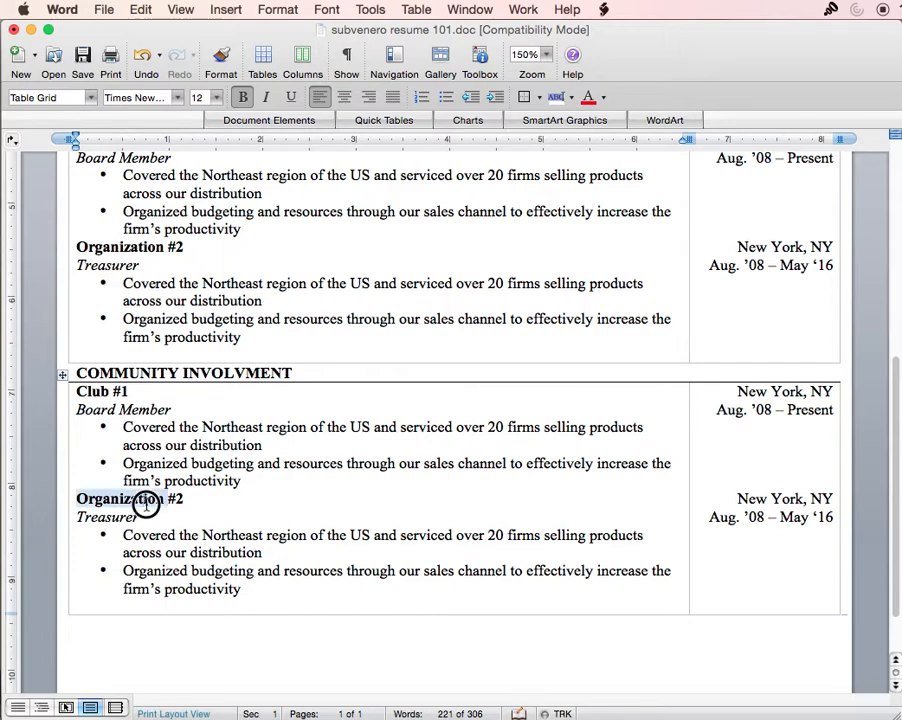
type("Club")
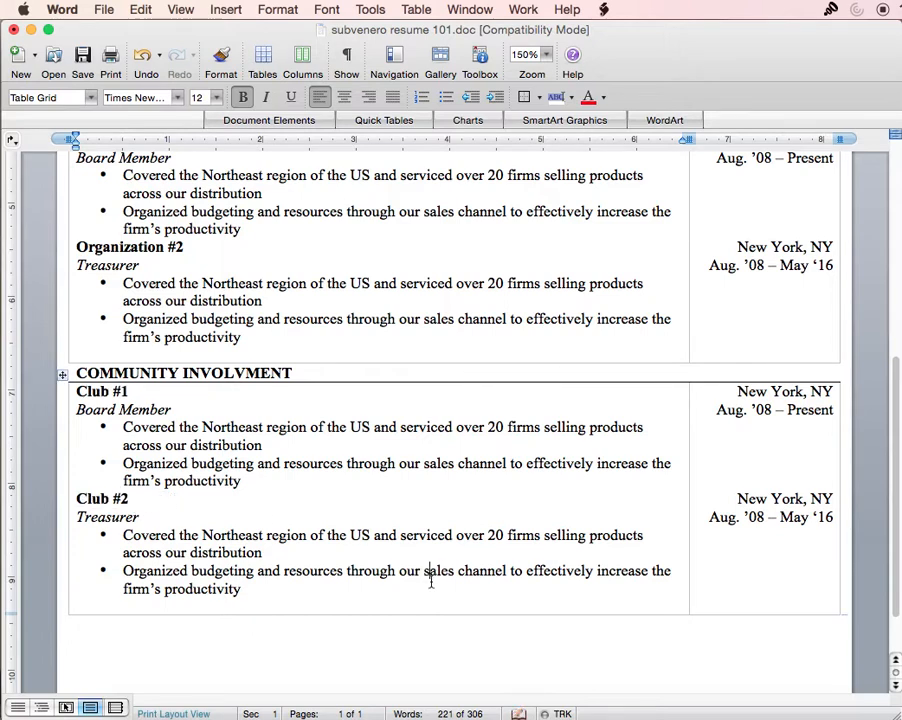
left_click_drag(180, 410, 78, 409)
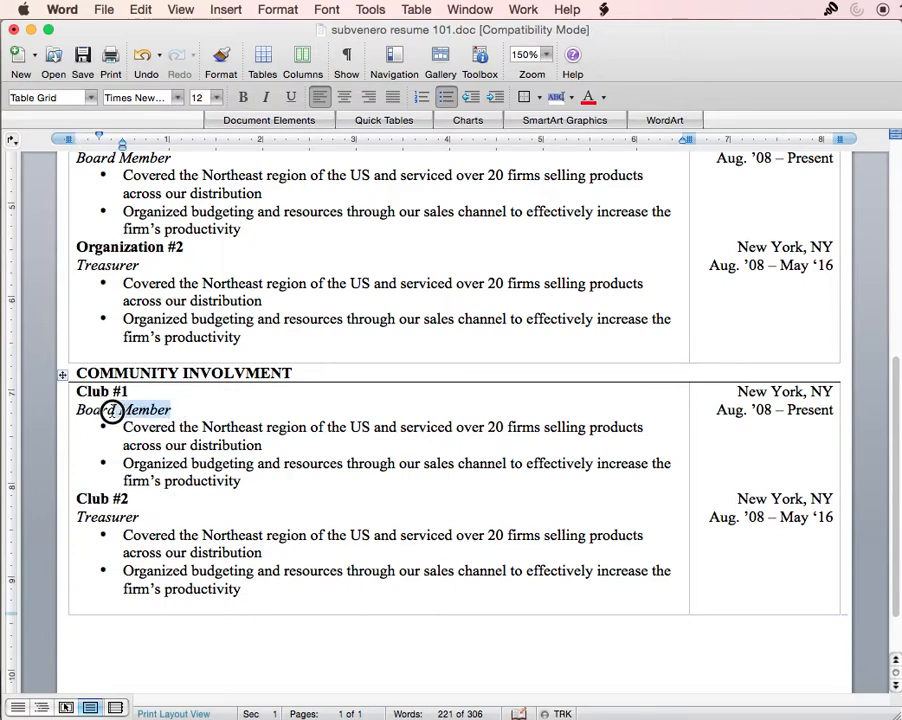
type("Mentor")
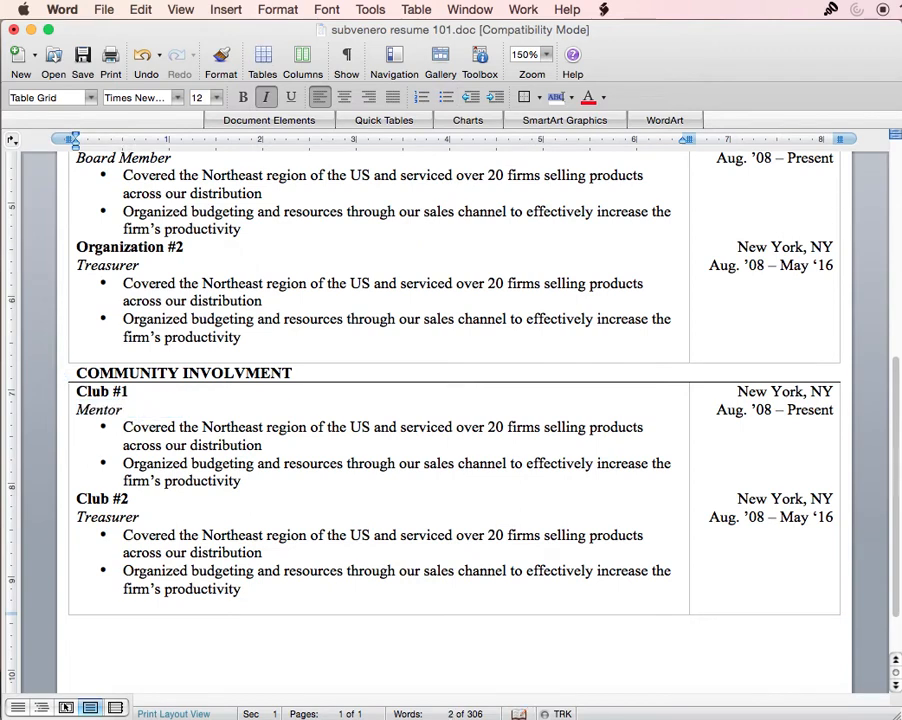
triple_click(120, 519)
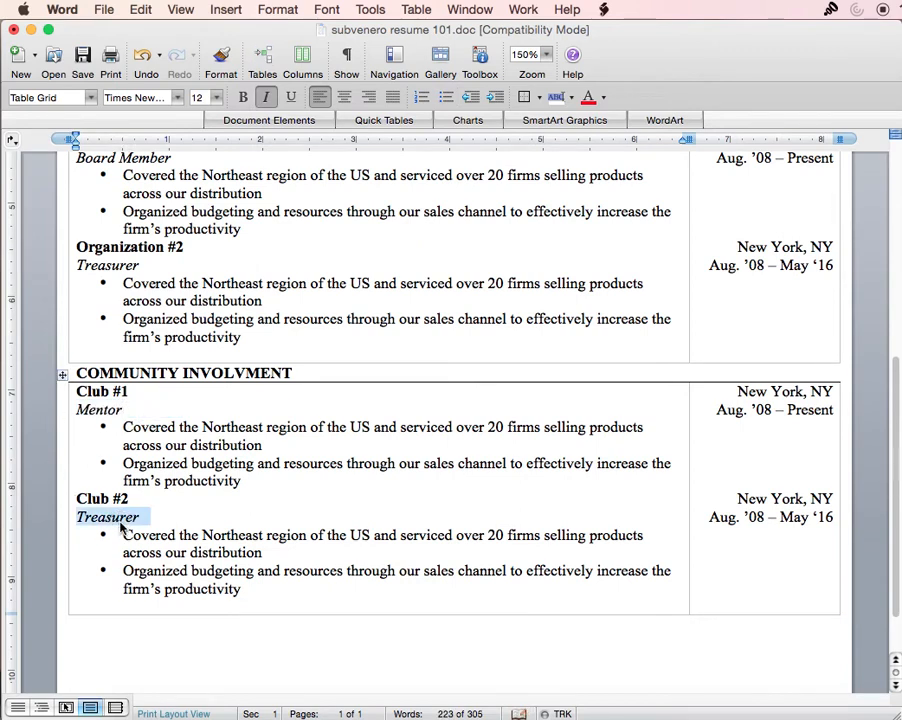
type("Volunteer")
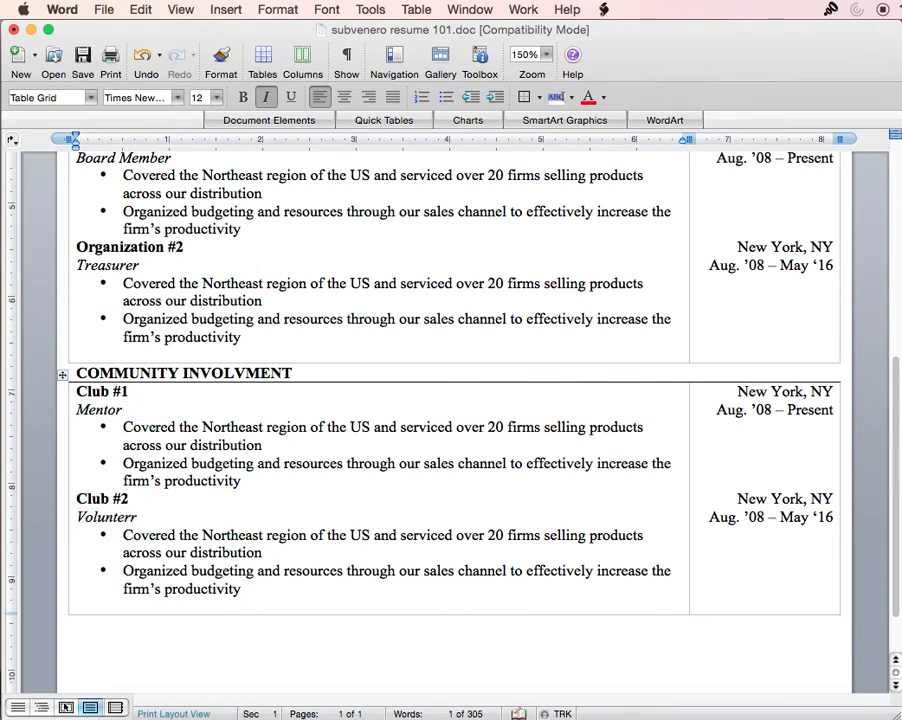
- Delete the trailing blank lines from the Leadership and Experience tables
left_click(396, 570)
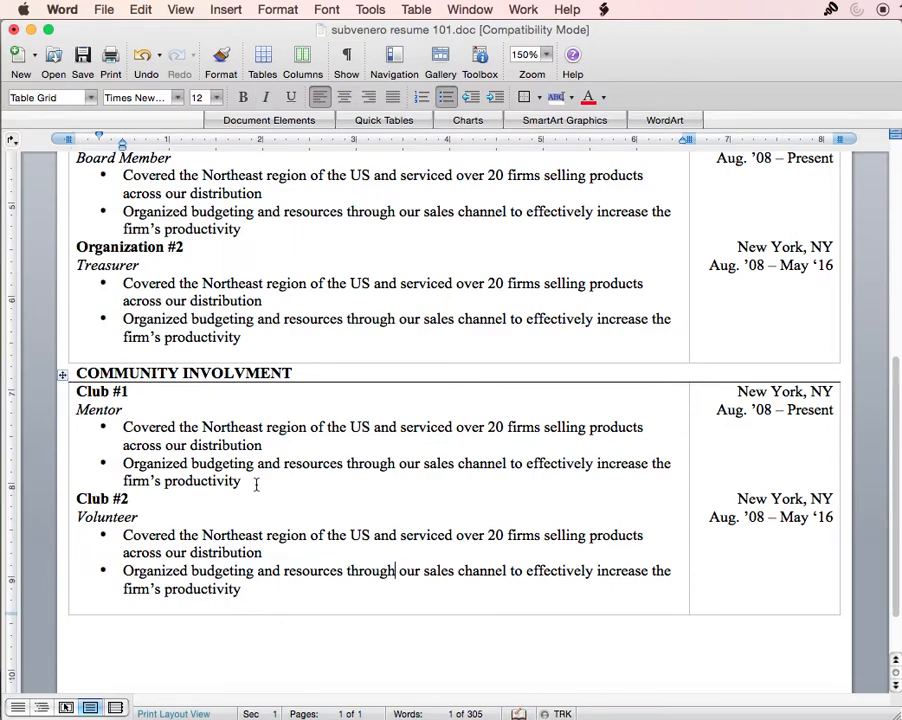
scroll(250, 490, "up", 10)
scroll(250, 516, "down", 10)
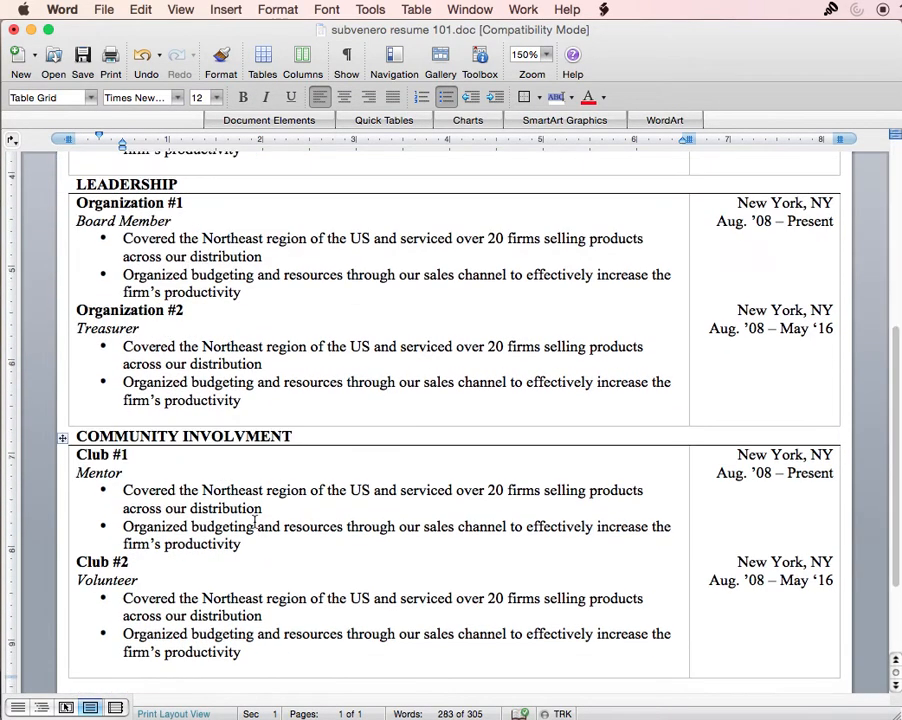
scroll(248, 514, "up", 3)
scroll(220, 548, "down", 3)
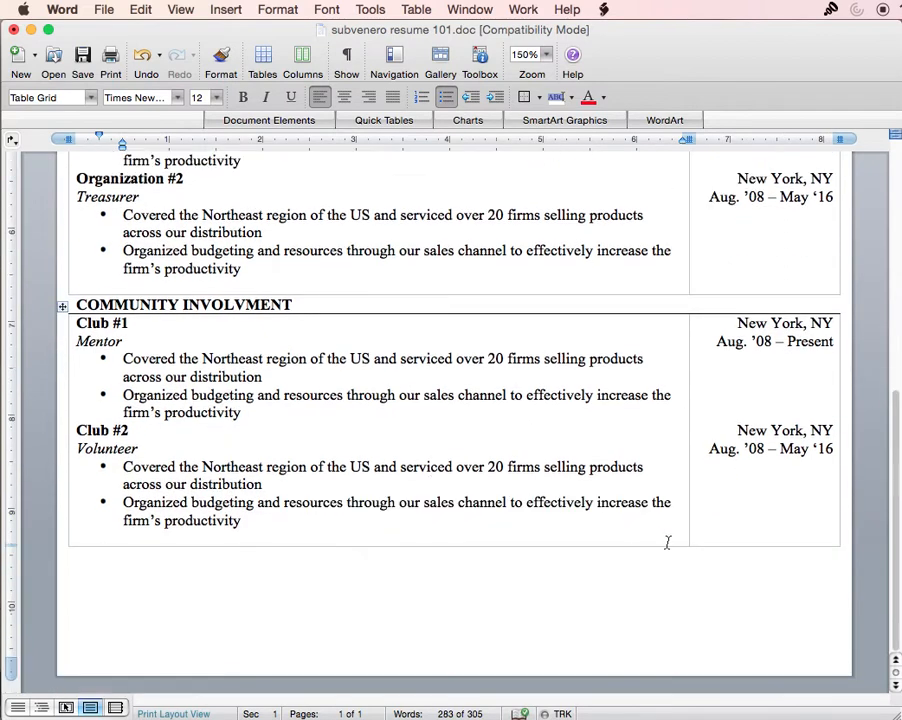
left_click(84, 280)
key("BackSpace")
scroll(120, 335, "up", 3)
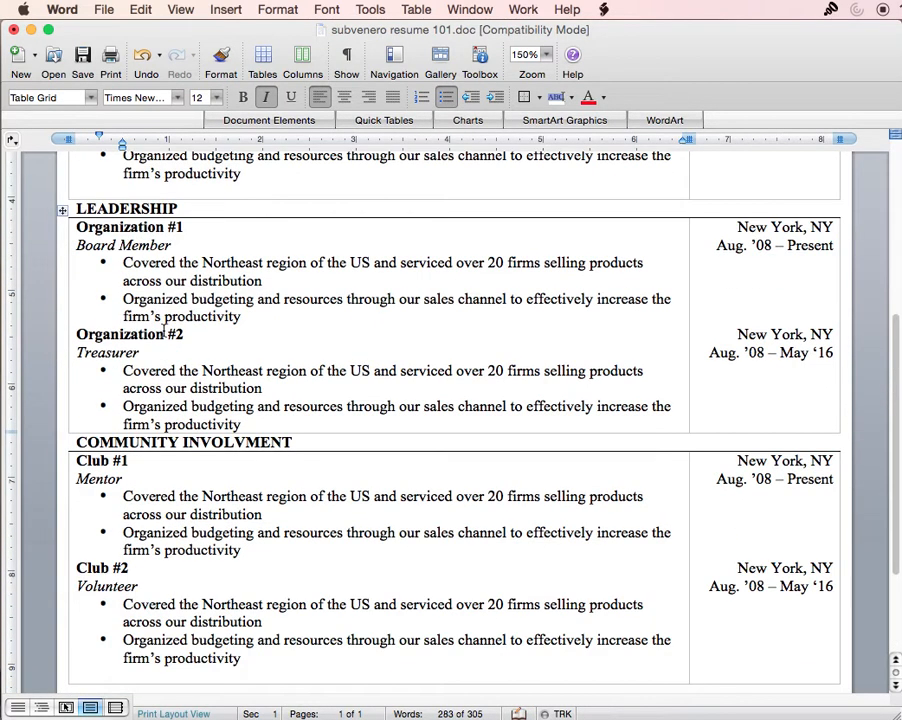
scroll(163, 333, "up", 3)
left_click(112, 324)
key("BackSpace")
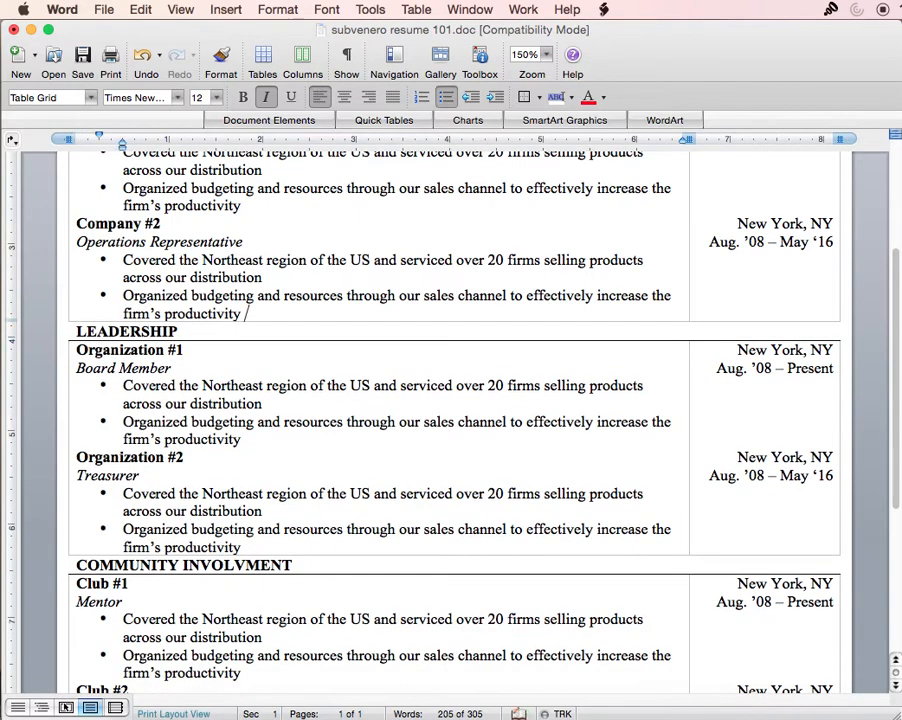
- Delete the blank last line of the community table and move below it
scroll(185, 278, "up", 5)
scroll(212, 469, "down", 10)
left_click(137, 500)
key("BackSpace")
left_click(125, 509)
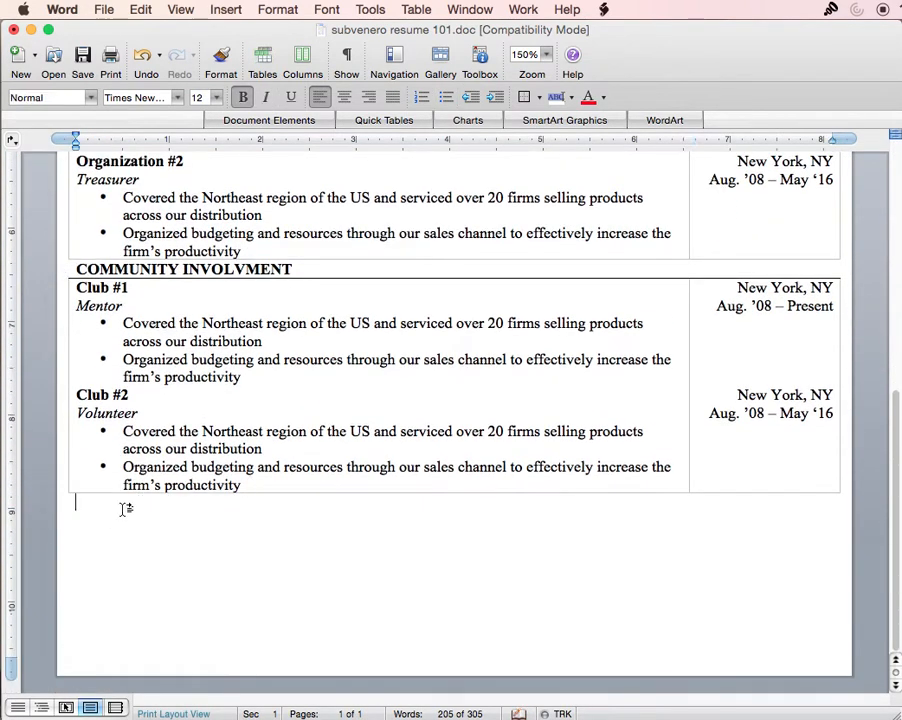
- Type the SKILLS heading and paste the Club #1 and Club #2 rows under it
type("SKILLS")
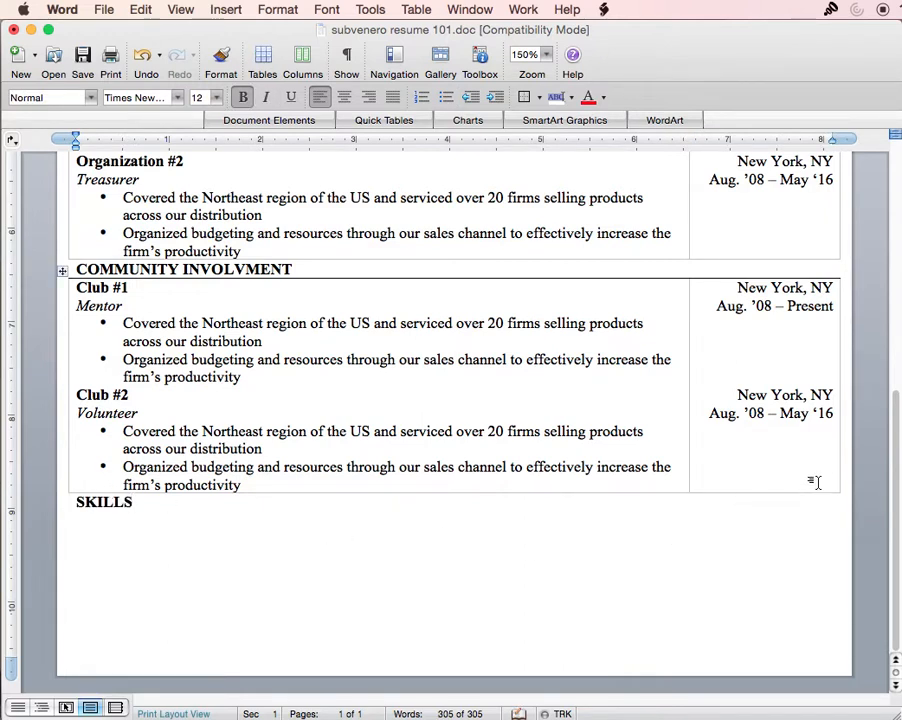
left_click_drag(815, 479, 366, 396)
key("super+c")
left_click(116, 524)
key("super+v")
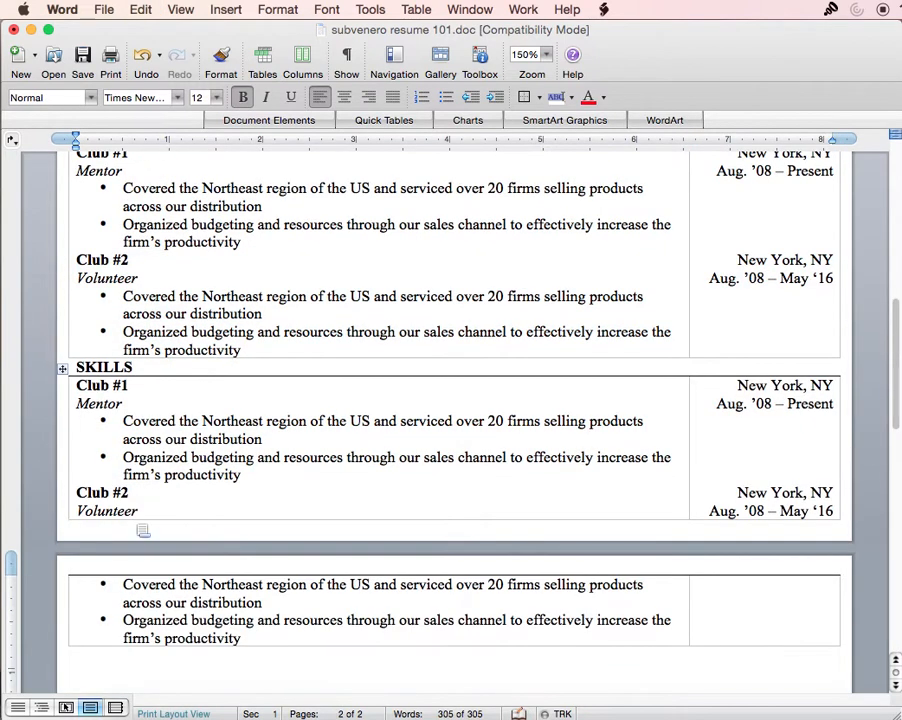
- Trim the pasted rows to two bullets by removing Club #2, Club #1 and Mentor, then outdent the first bullet
left_click_drag(229, 632, 78, 490)
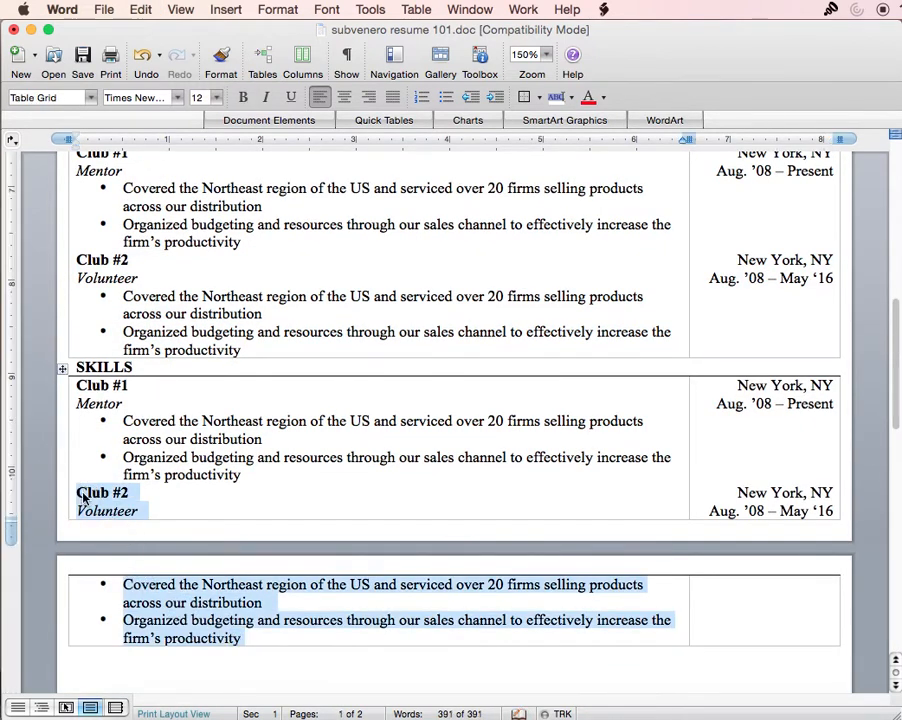
key("Delete")
key("BackSpace")
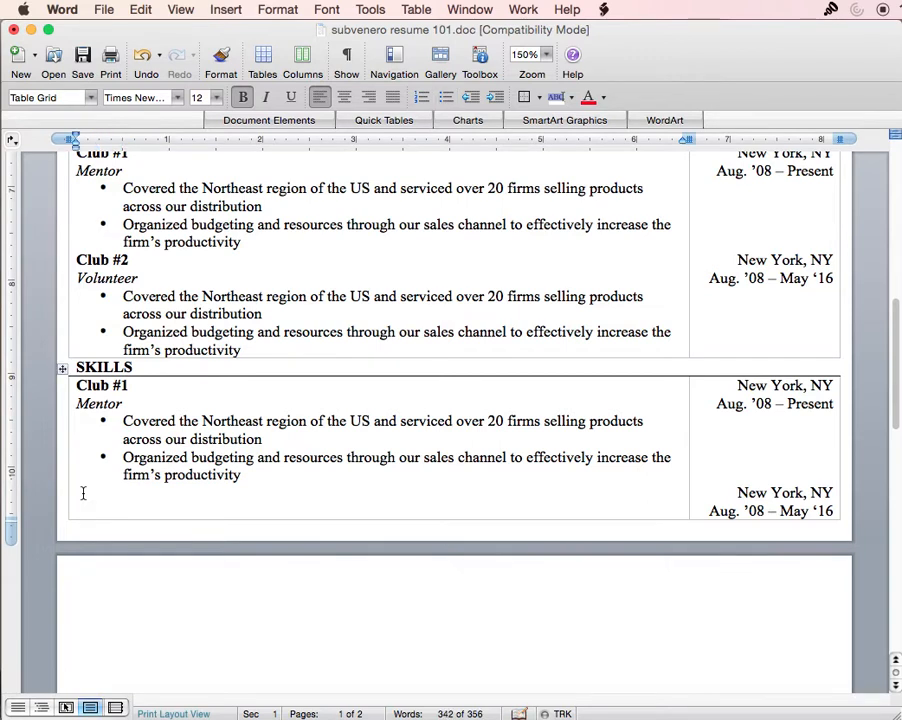
scroll(240, 568, "up", 2)
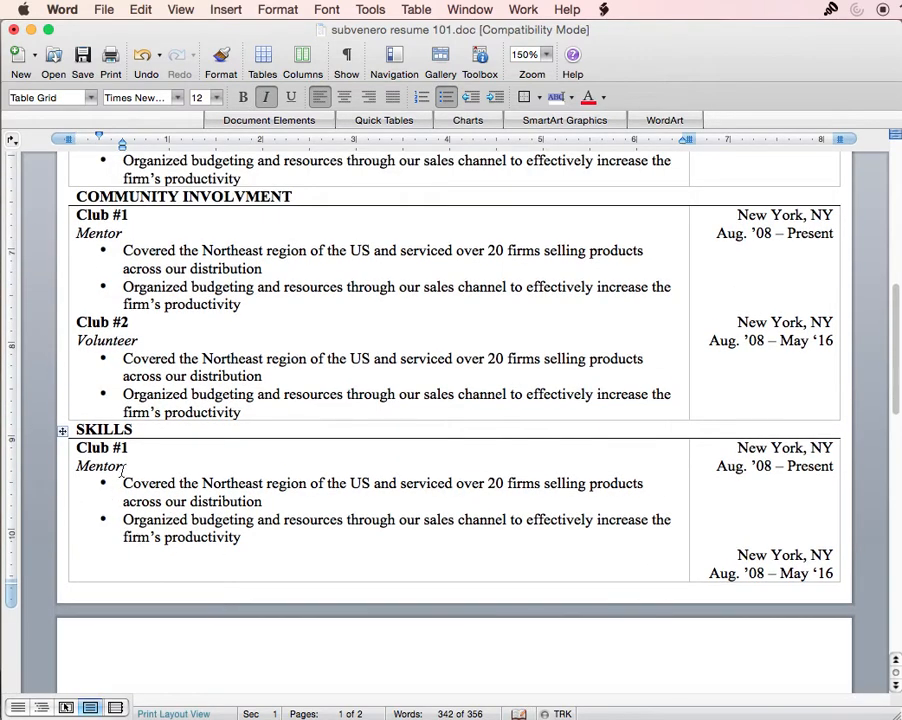
left_click_drag(122, 467, 62, 450)
key("Delete")
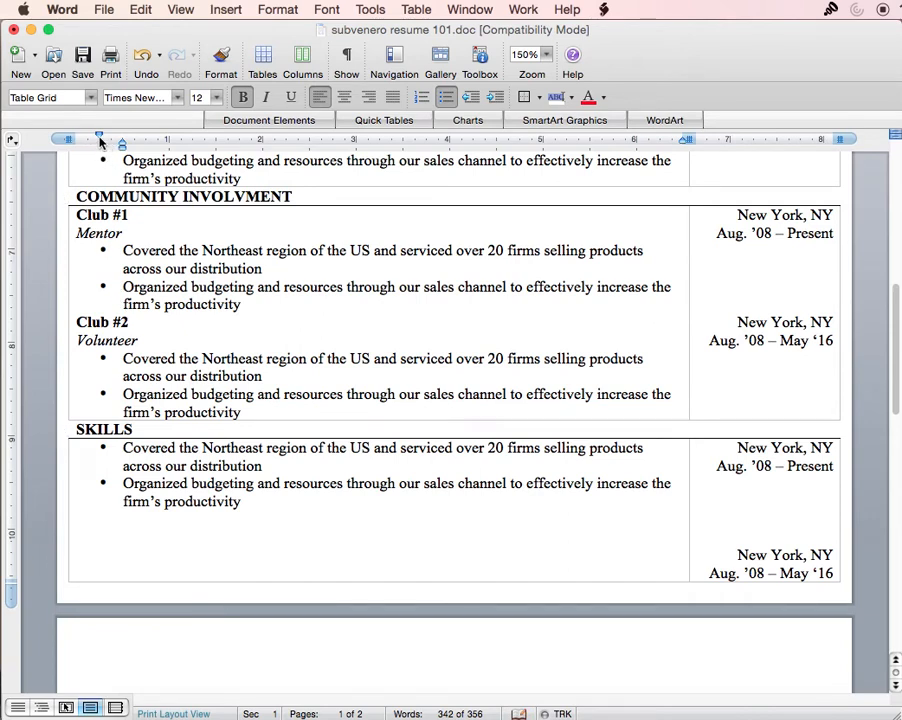
mouse_move(99, 137)
left_mouse_down()
mouse_move(68, 137)
mouse_move(121, 143)
mouse_move(95, 148)
left_mouse_up()
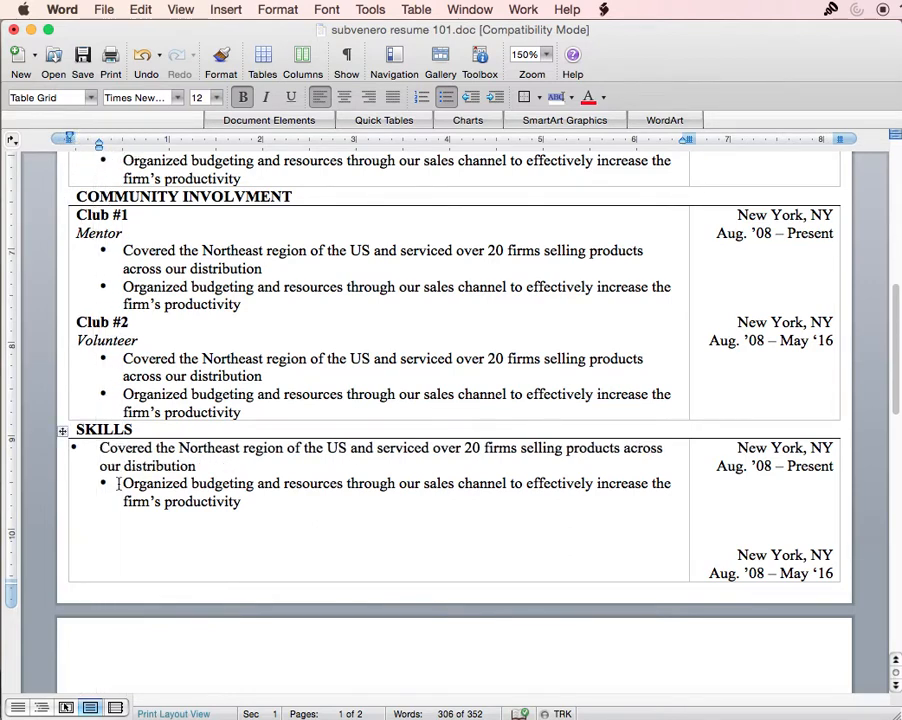
- Replace the Skills placeholders with 'Microsoft Word, PowerPoint, Excel, One Note, Share Point' and 'SalesForce, PeopleSoft, CRM Systems, Proprietary, Morningstar, etc.'
left_click_drag(216, 510, 92, 480)
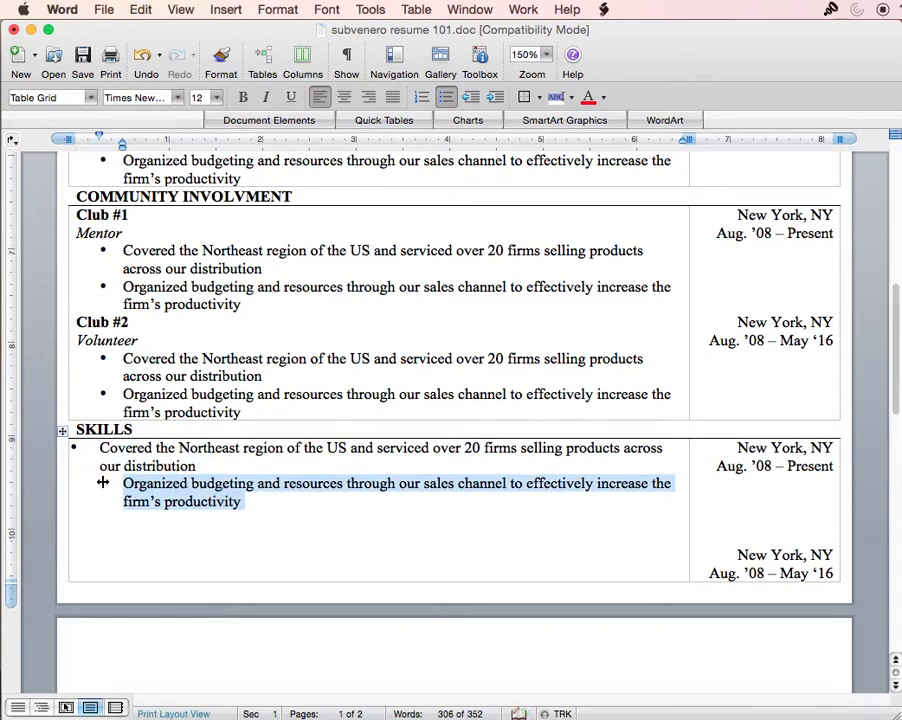
key("Delete")
key("BackSpace")
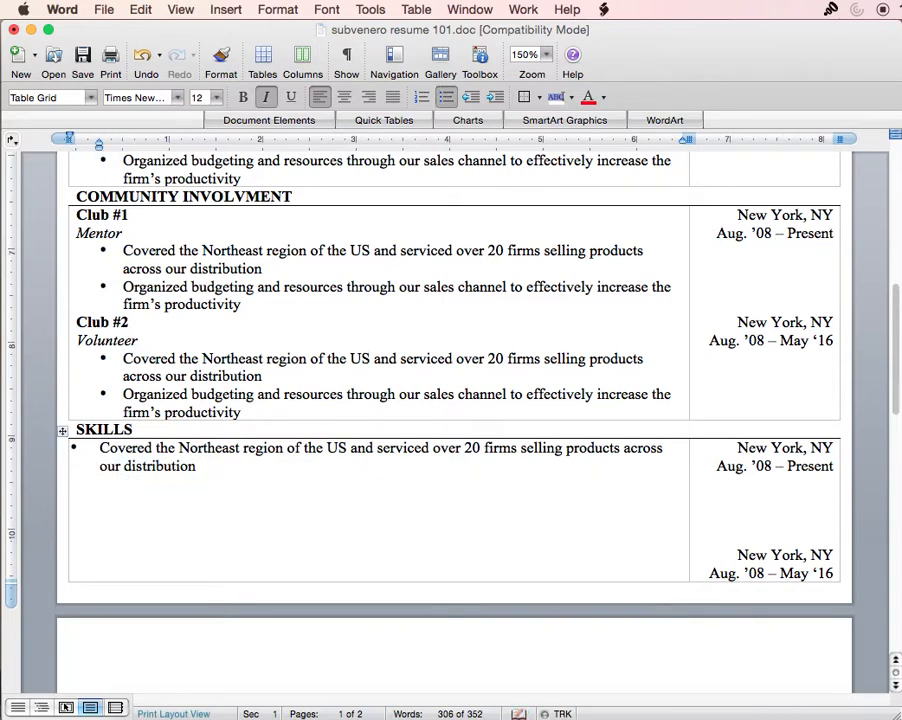
left_click(125, 455)
left_click_drag(221, 471, 168, 448)
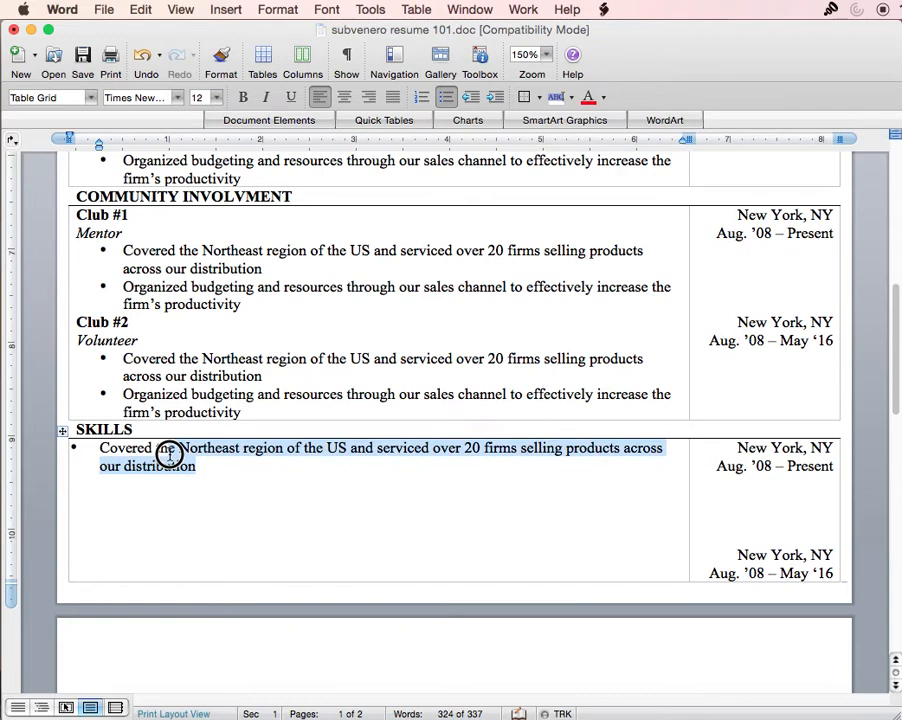
key("Delete")
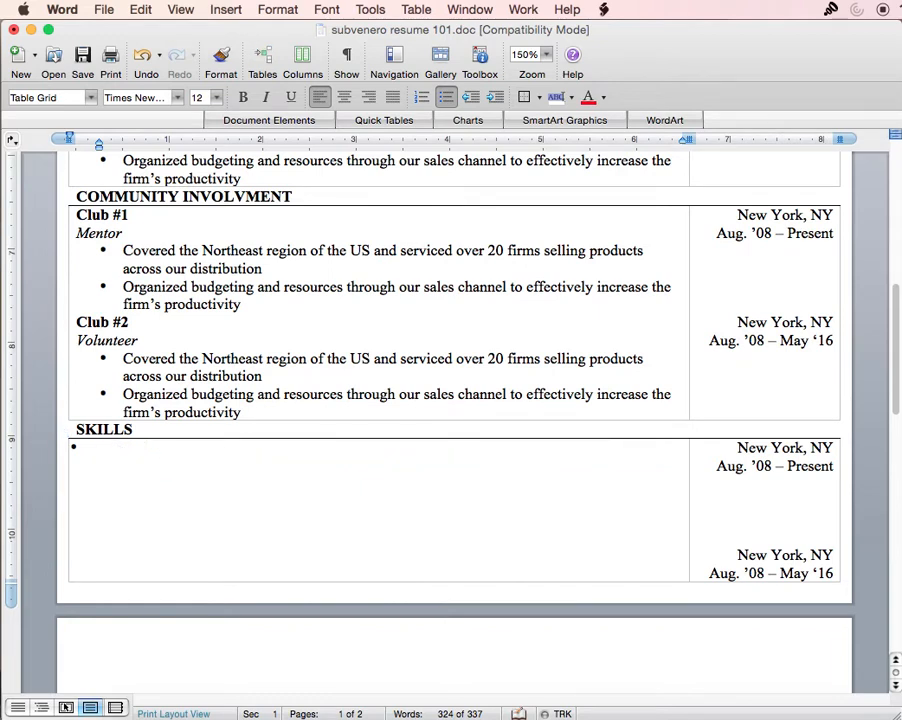
type("Microsoft WOor")
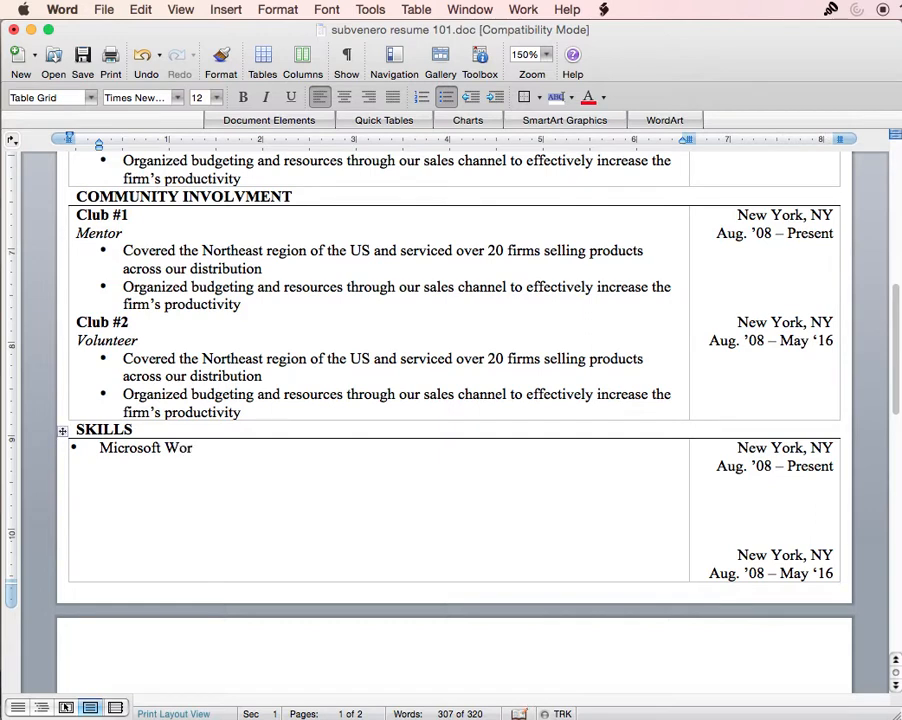
type("d, PowerPoint")
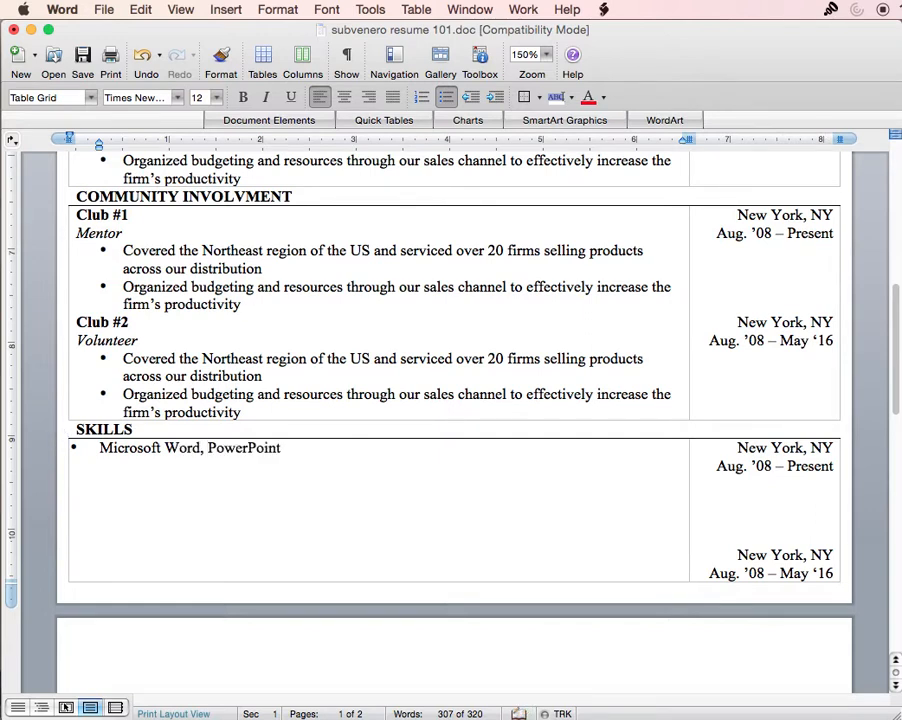
type(", Excel, One Note, Share Point")
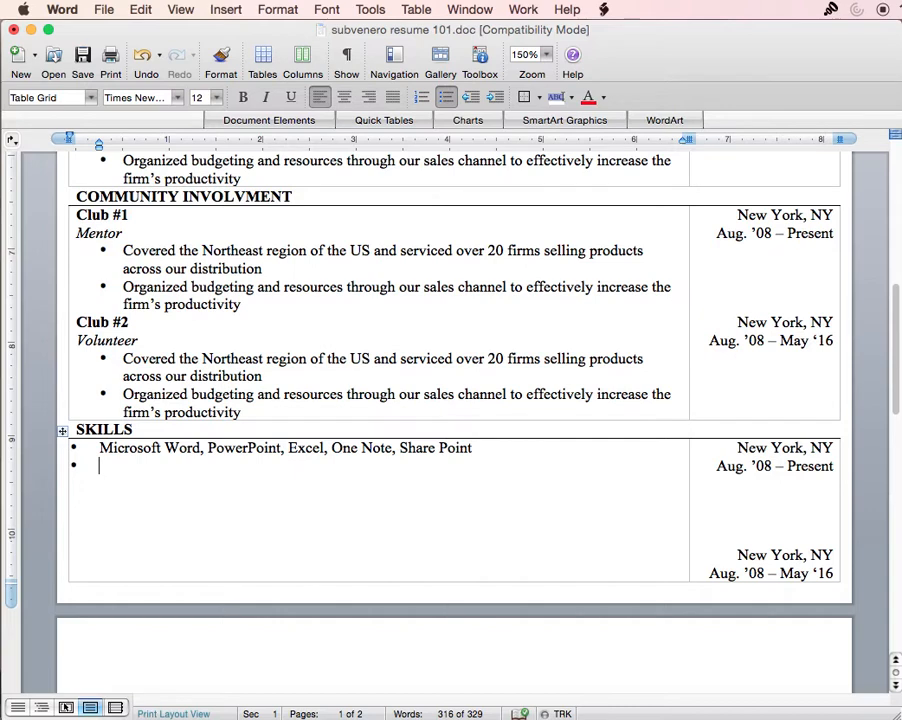
type("alesForce, PeopleSoft")
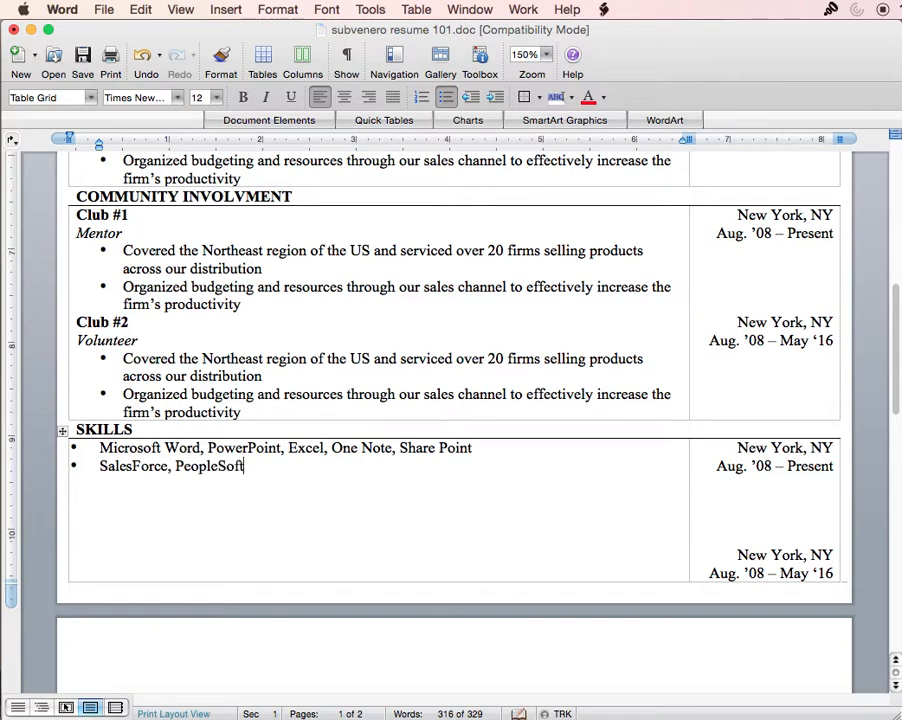
type(", CRM Systems,")
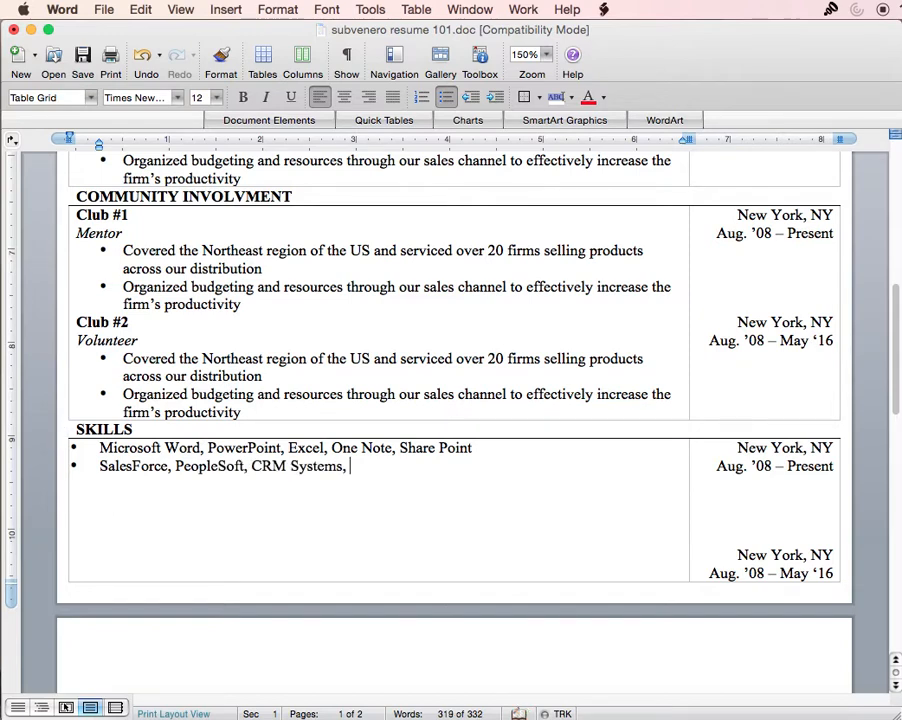
type(" Proprietary")
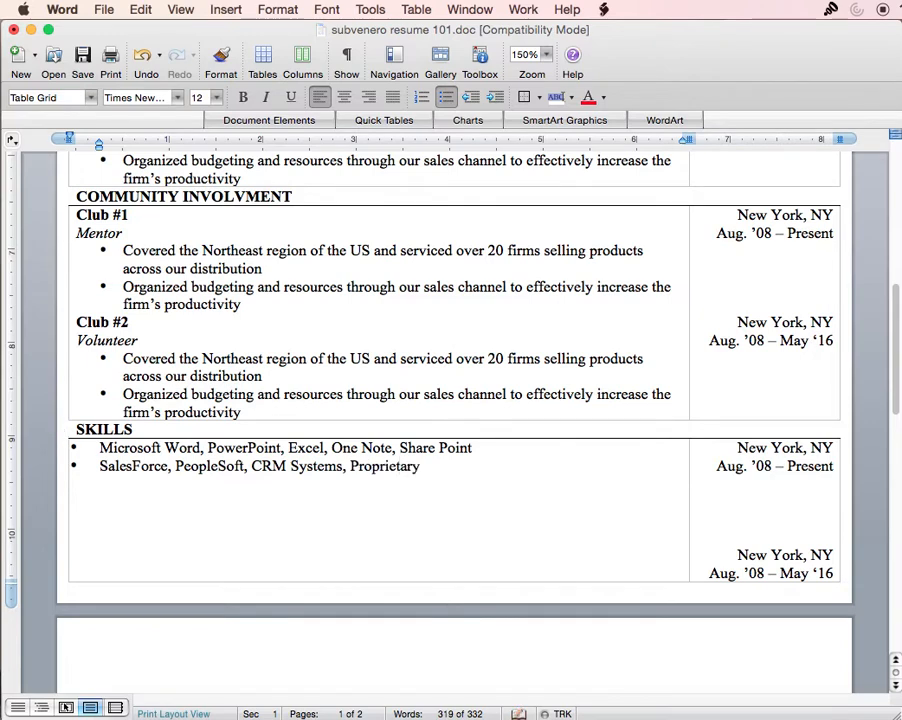
type(", Morng")
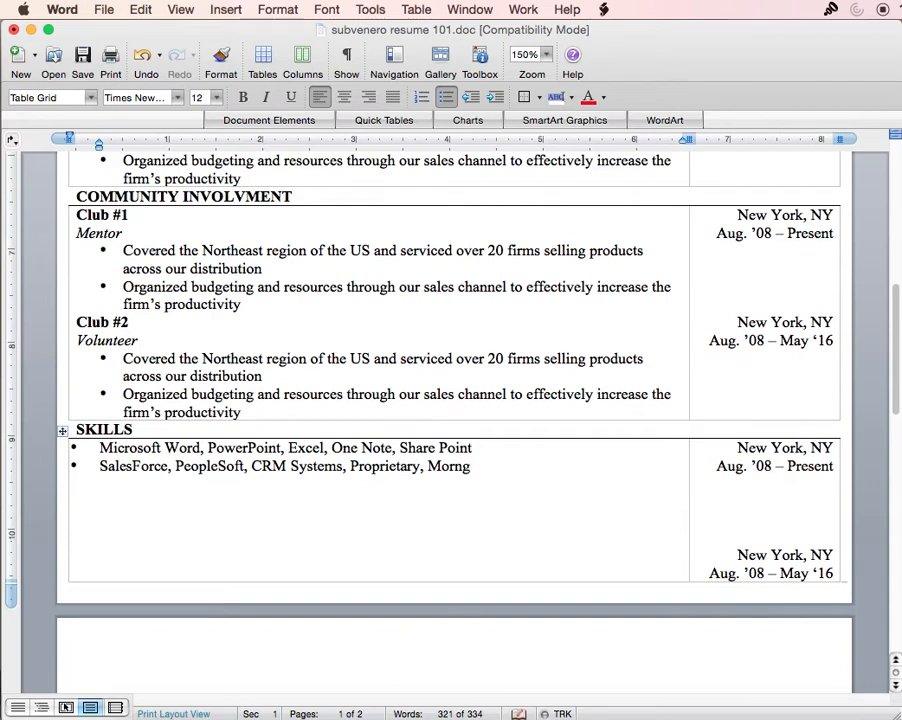
key("BackSpace")
type("ingstar")
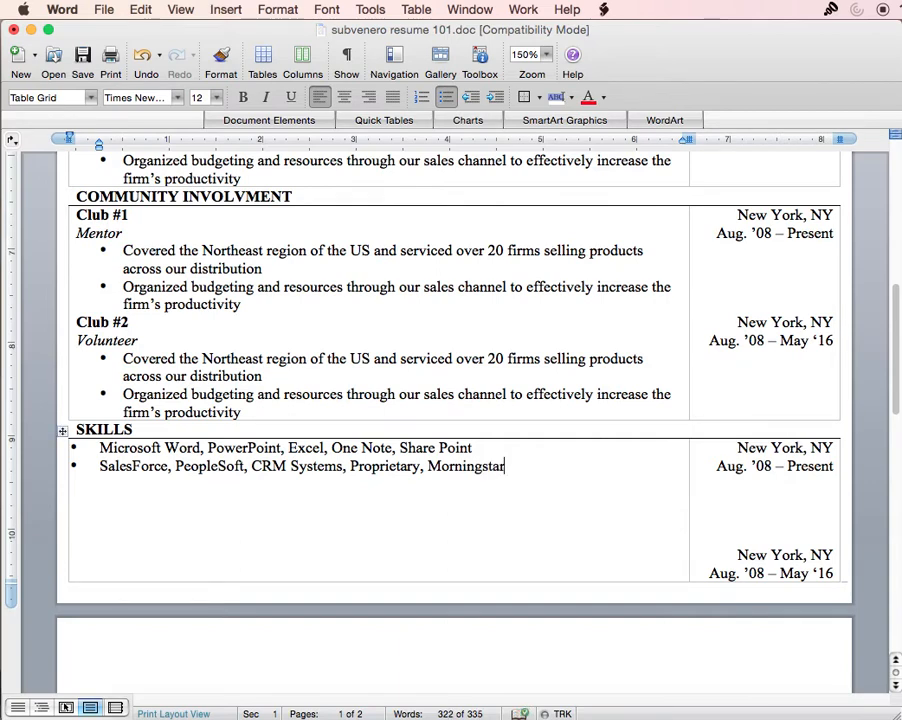
type(", ertc.")
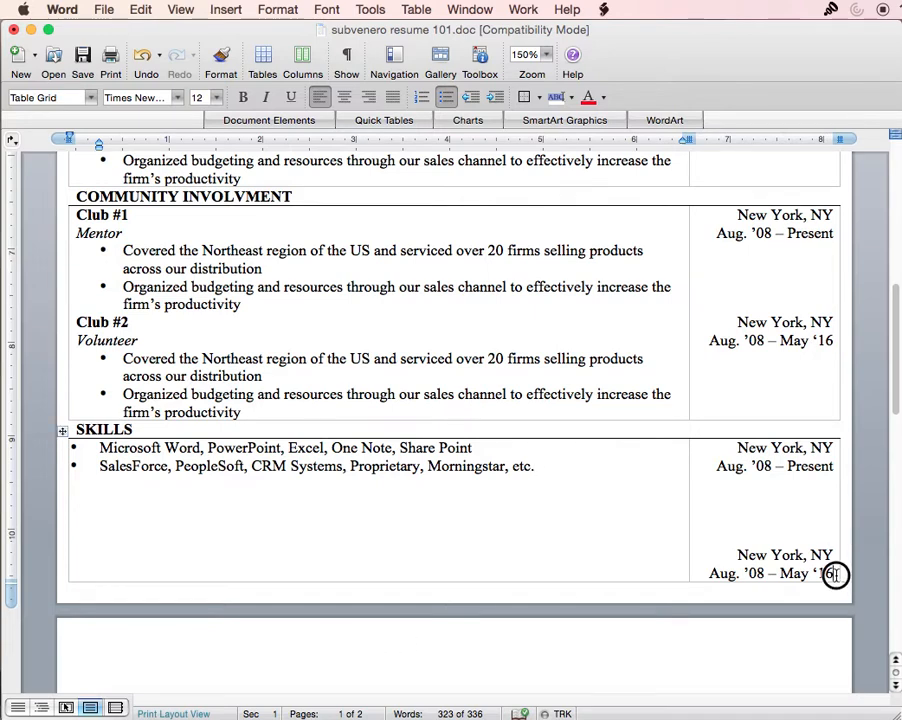
- Delete the extra 'New York, NY / Aug. '08 – May '16' lines and retitle the heading SKILLS/AWARDS
left_click_drag(831, 573, 736, 512)
key("Delete")
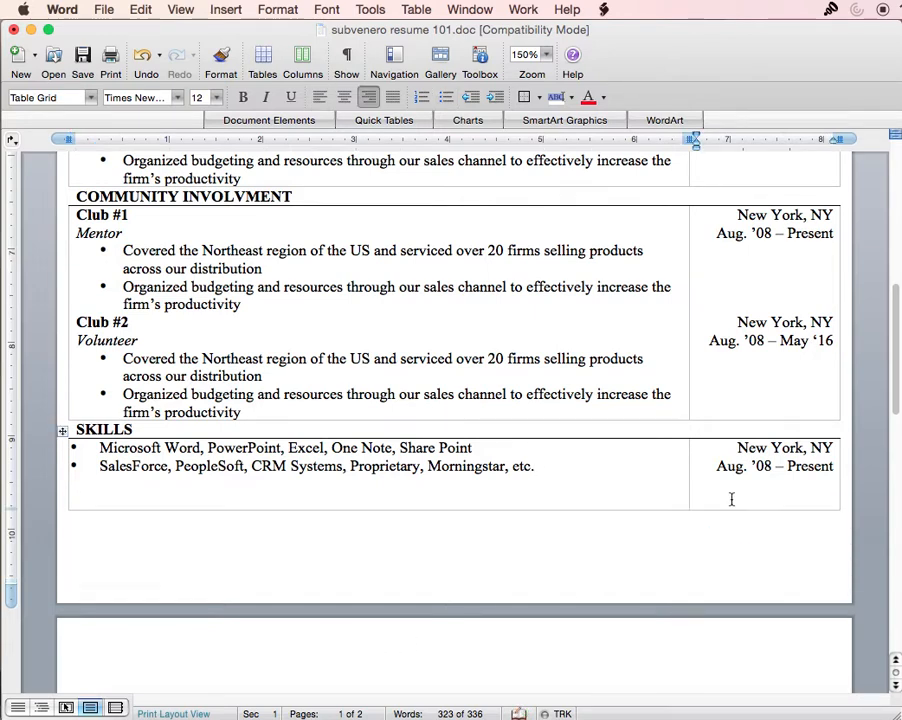
key("Delete")
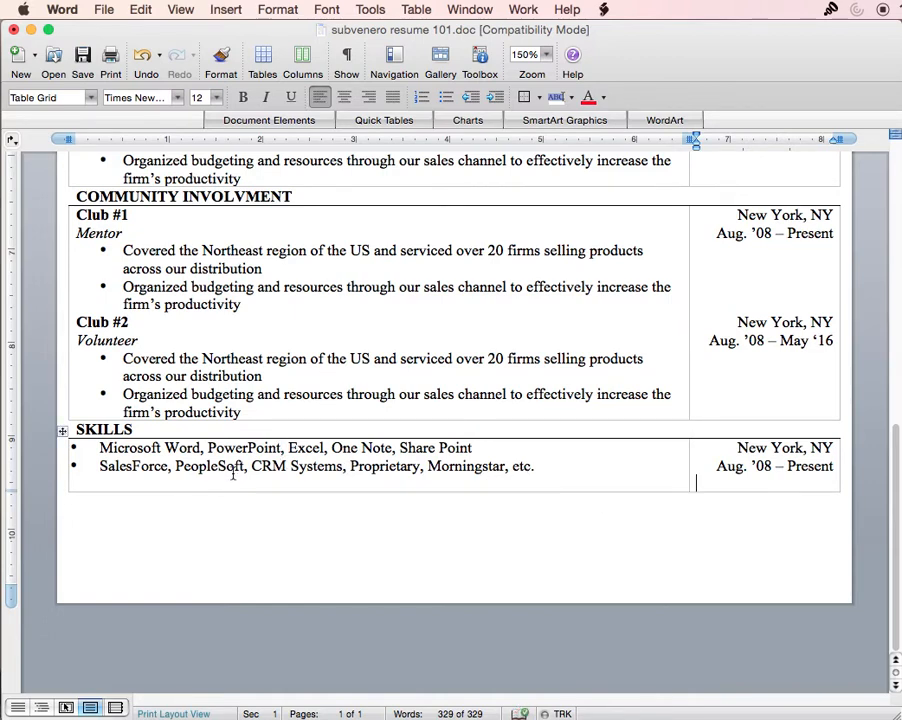
left_click(151, 432)
type("?")
type("AWARDS")
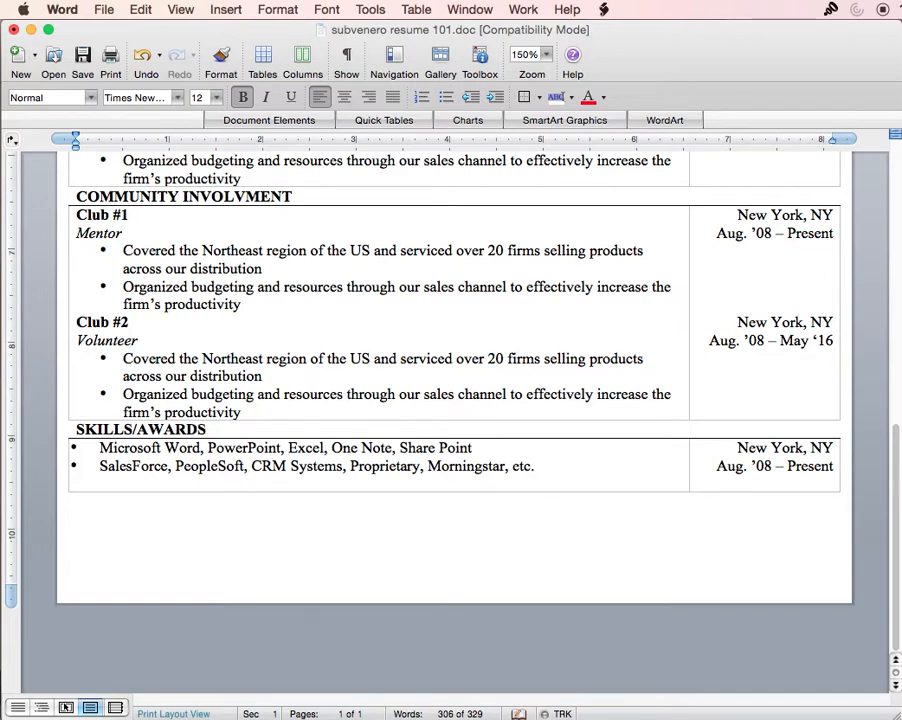
- Insert a new first bullet reading 'Class President, Award received'
left_click(99, 448)
key("Return")
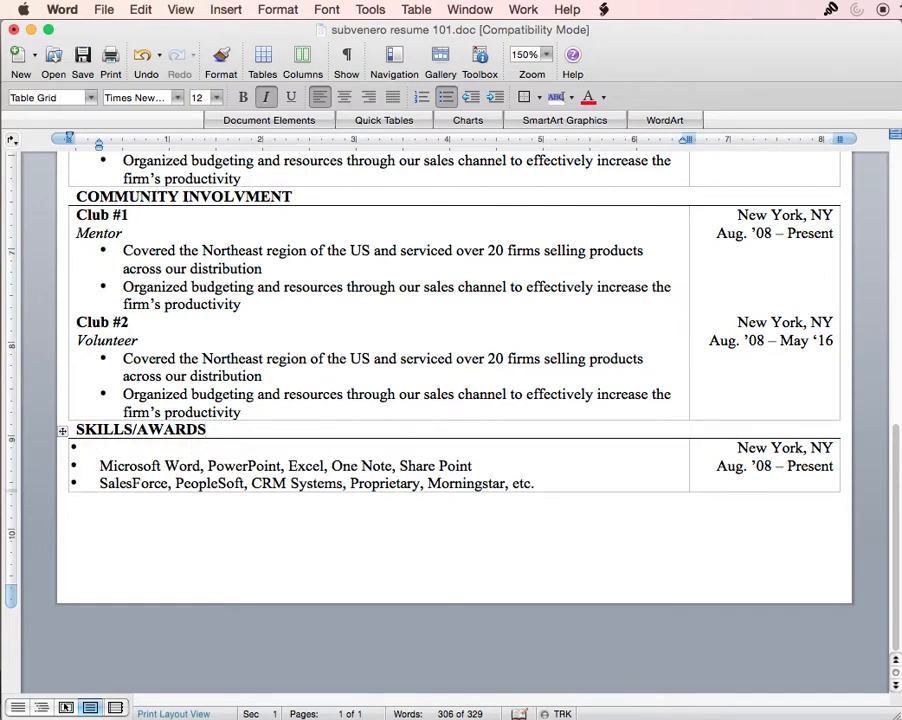
type("Class")
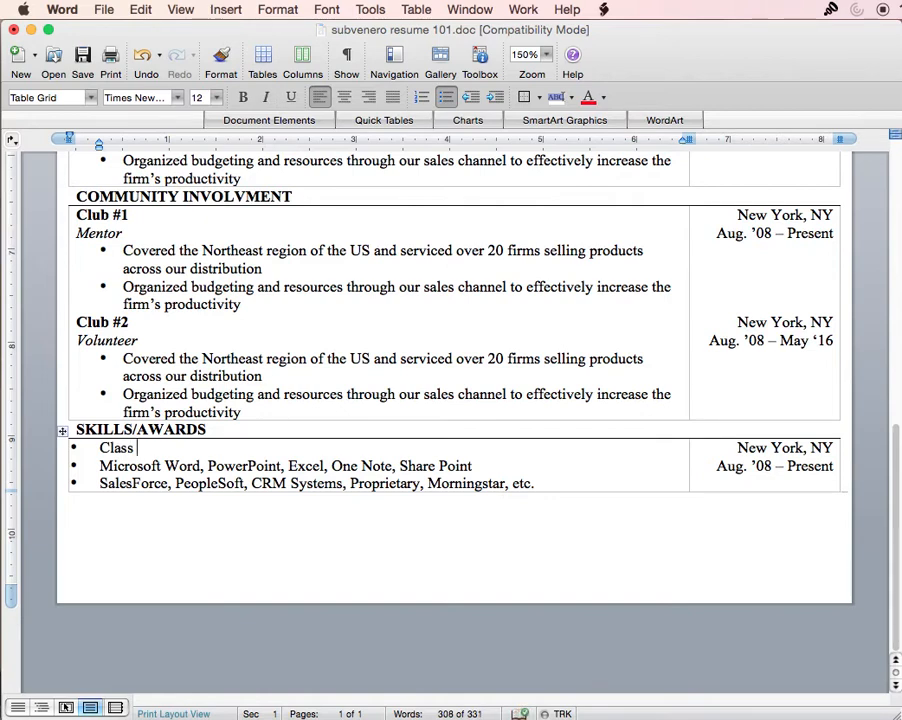
type("President")
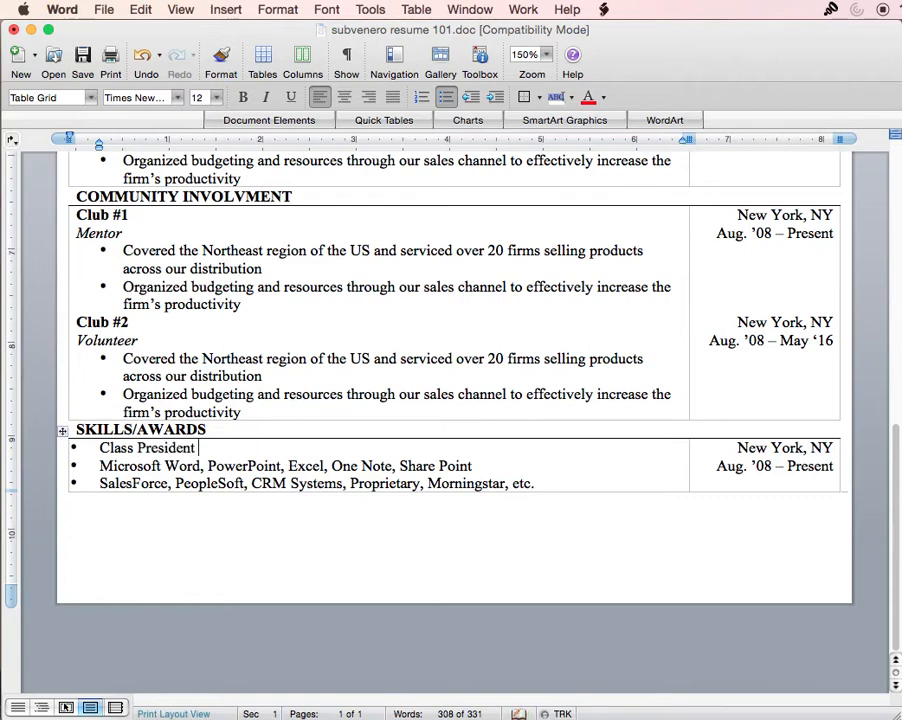
left_click_drag(252, 412, 95, 313)
left_click(258, 467)
left_click(222, 448)
type(", Award received")
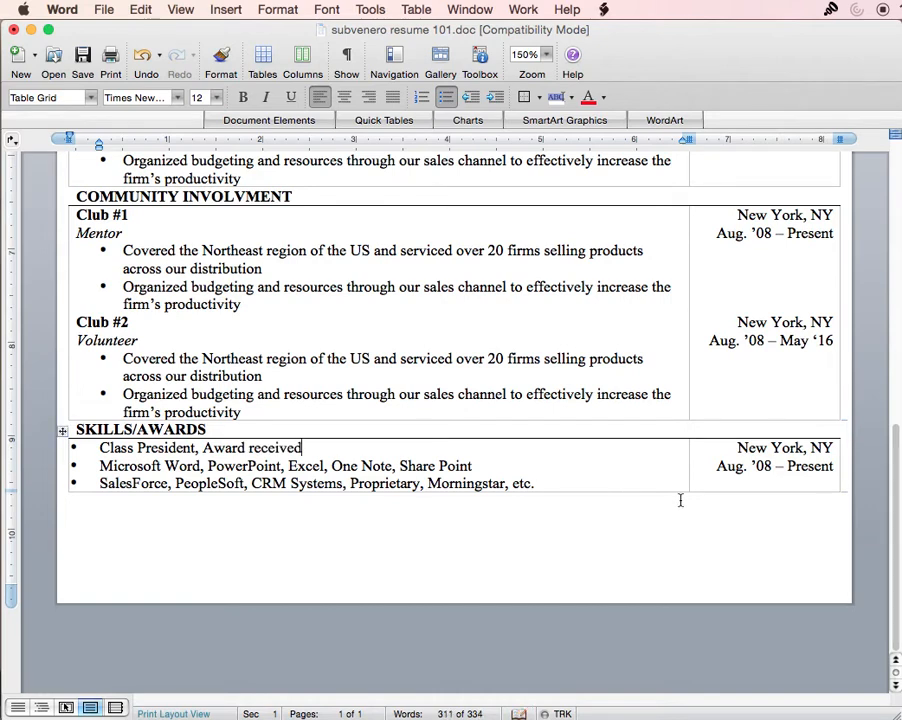
- Clear the row's location and dates and expand the bullet to 'Class President of Stern School of Business'
left_click_drag(835, 467, 766, 453)
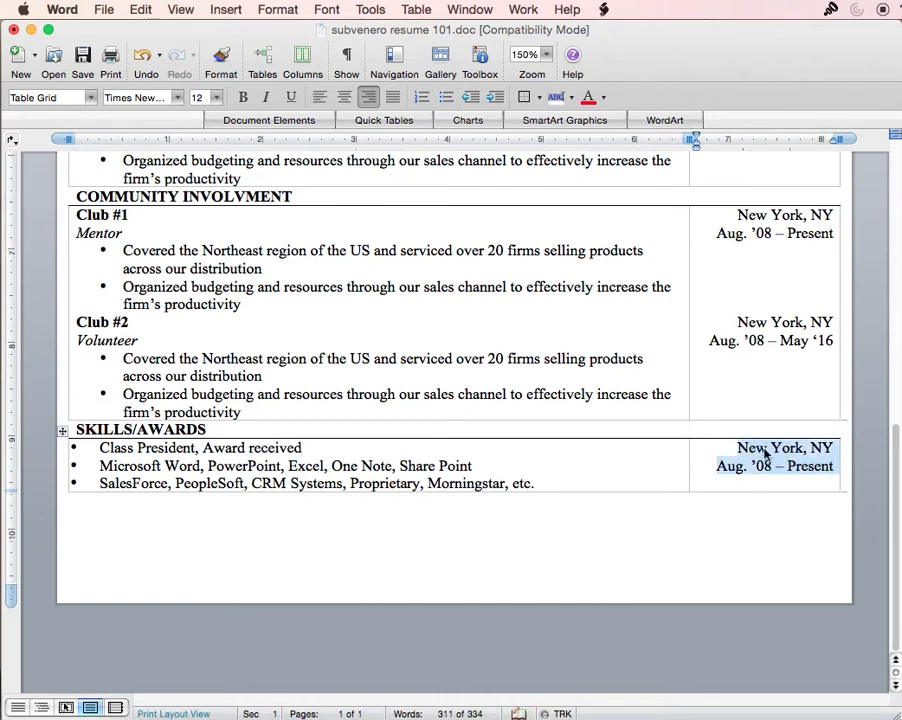
key("BackSpace")
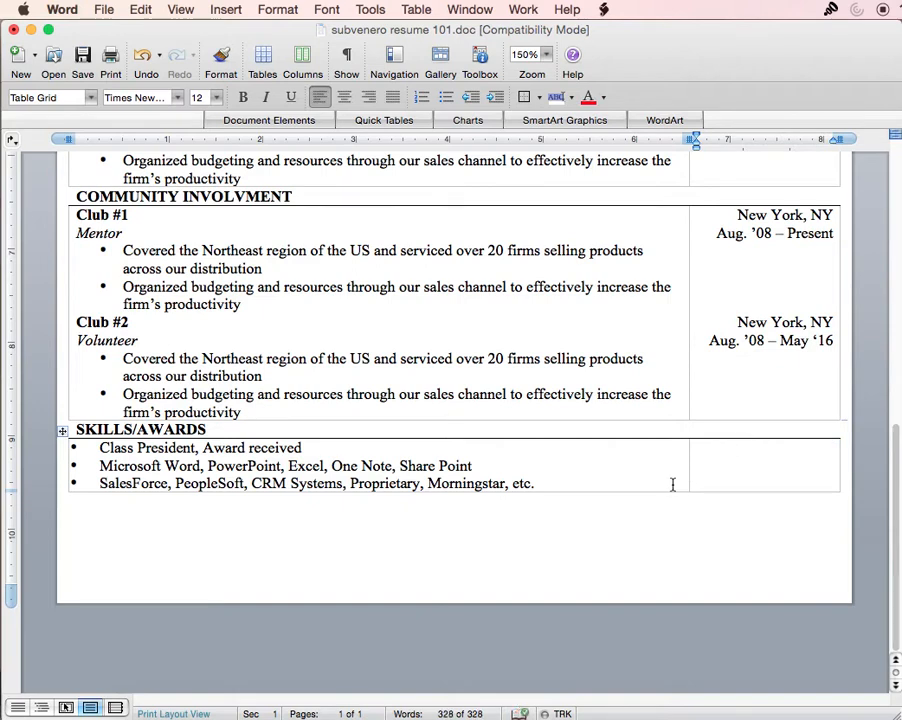
left_click(198, 448)
type("of Stern School of Business")
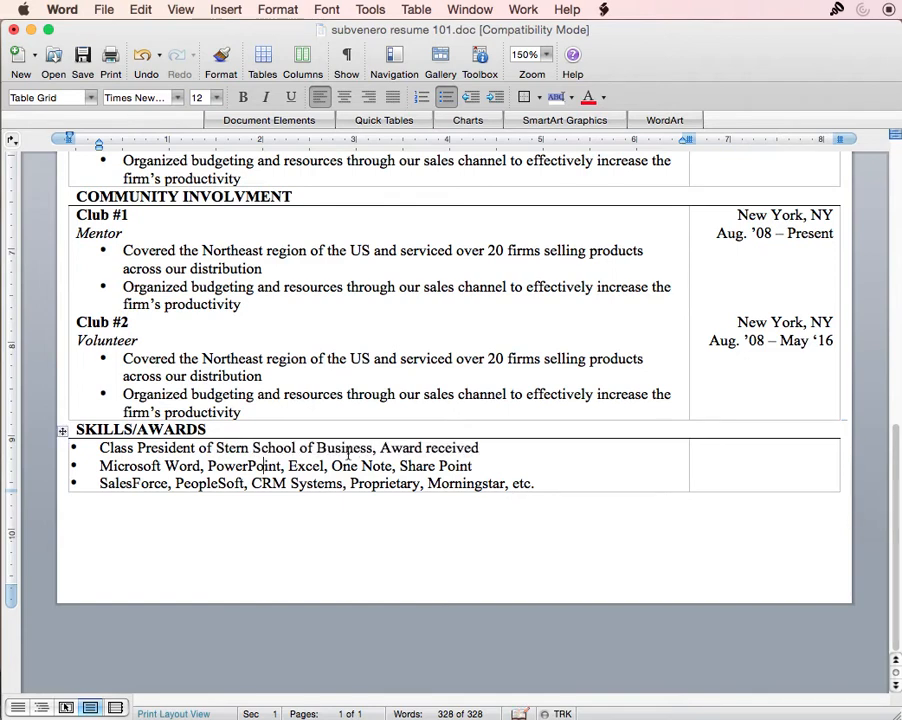
left_click_drag(370, 448, 120, 450)
left_click(116, 448)
scroll(164, 533, "up", 15)
scroll(210, 500, "down", 10)
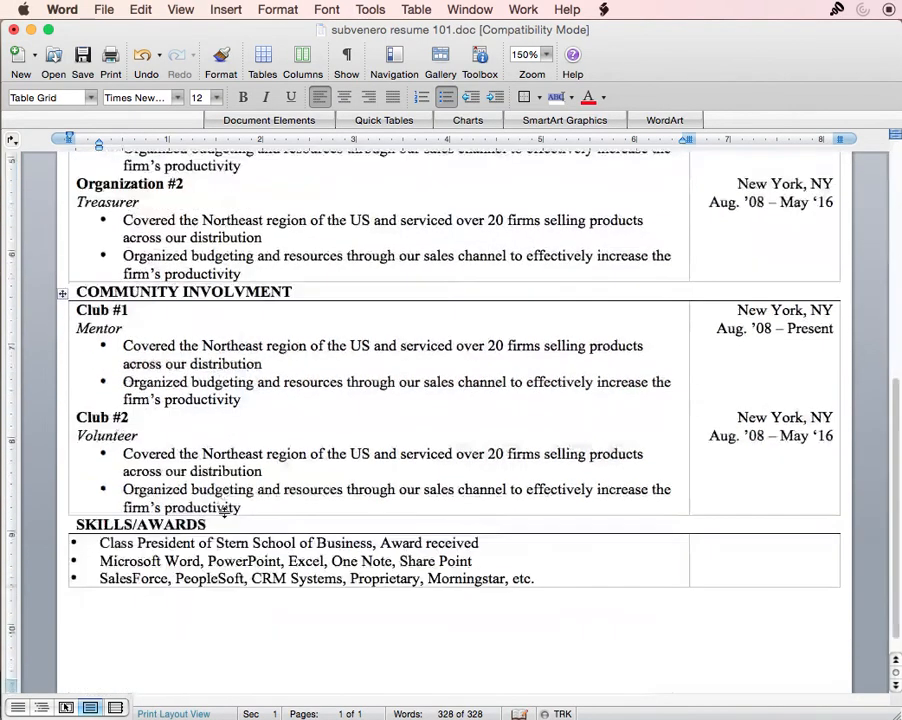
- Set the zoom to 100% and open the resume in File > Print Preview
scroll(240, 520, "up", 5)
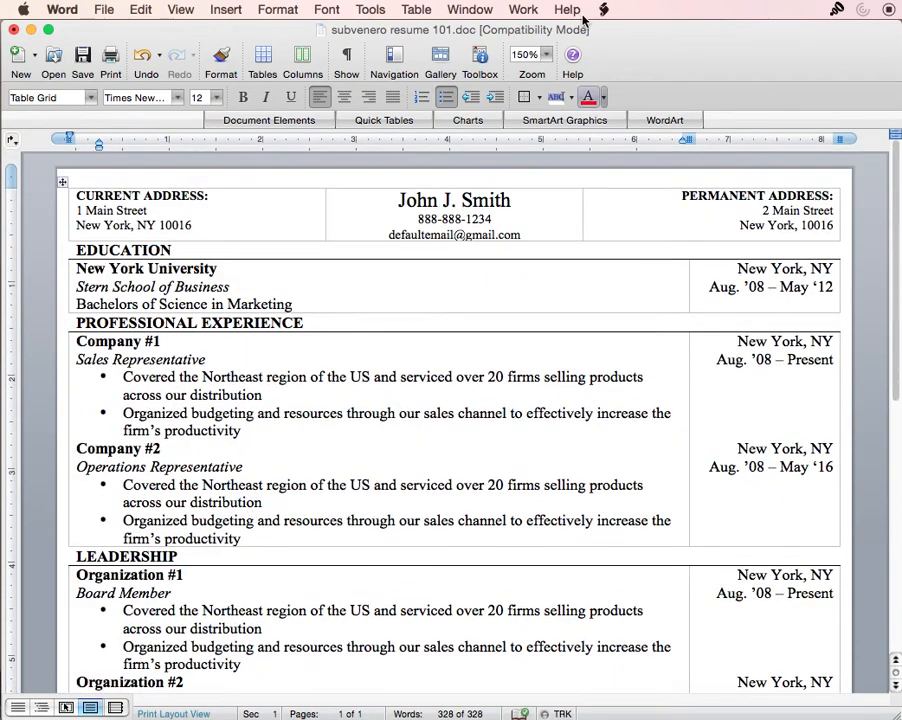
left_click(546, 54)
left_click(559, 133)
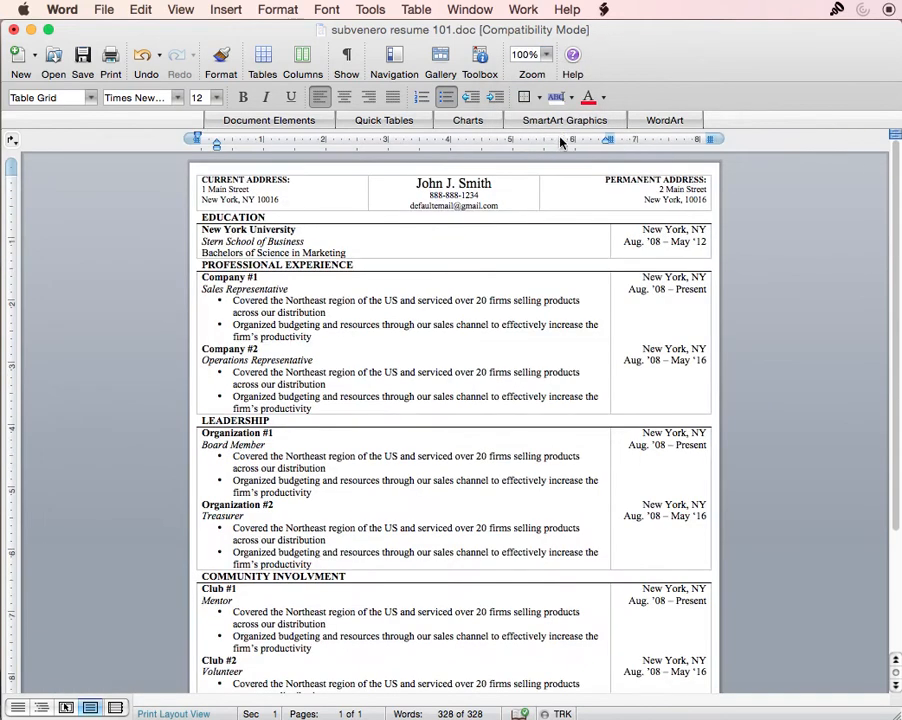
scroll(498, 535, "down", 5)
scroll(501, 541, "up", 3)
left_click(108, 12)
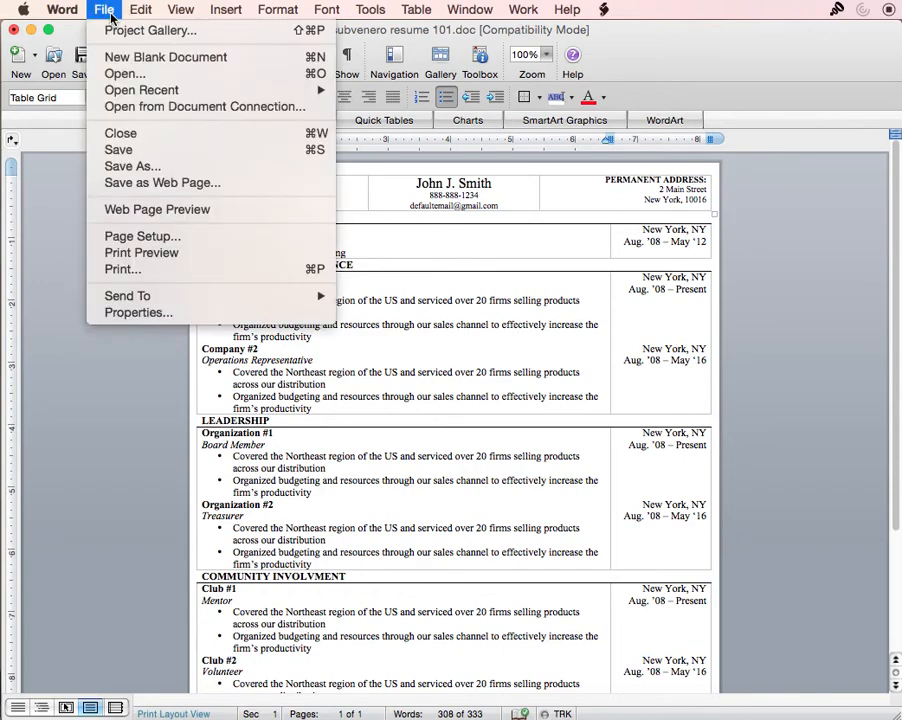
left_click(150, 254)
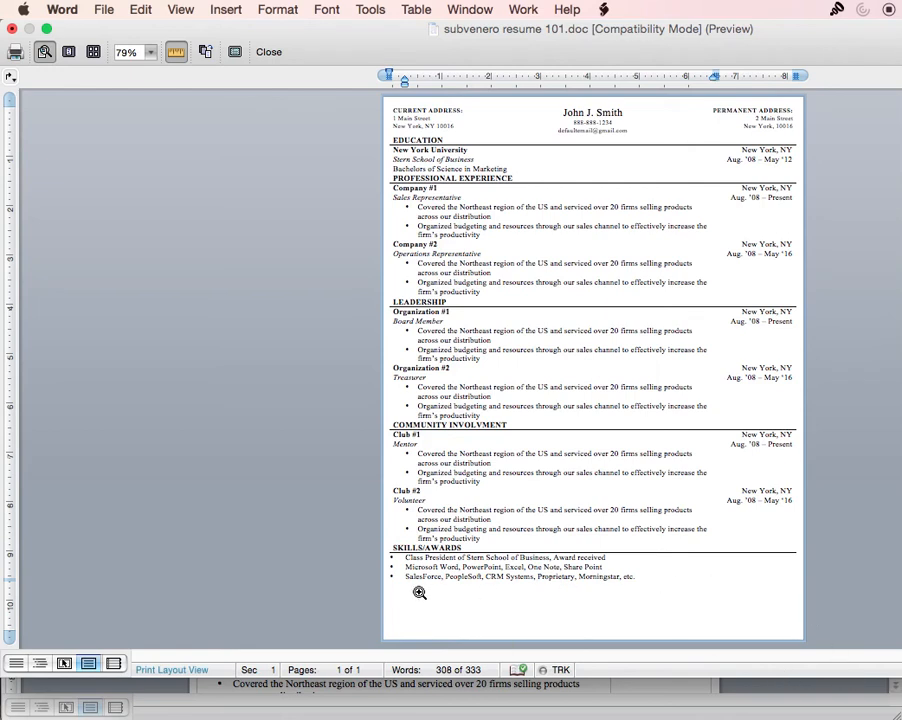
- Exit print preview and scroll through the resume in the normal editing view
left_click(277, 60)
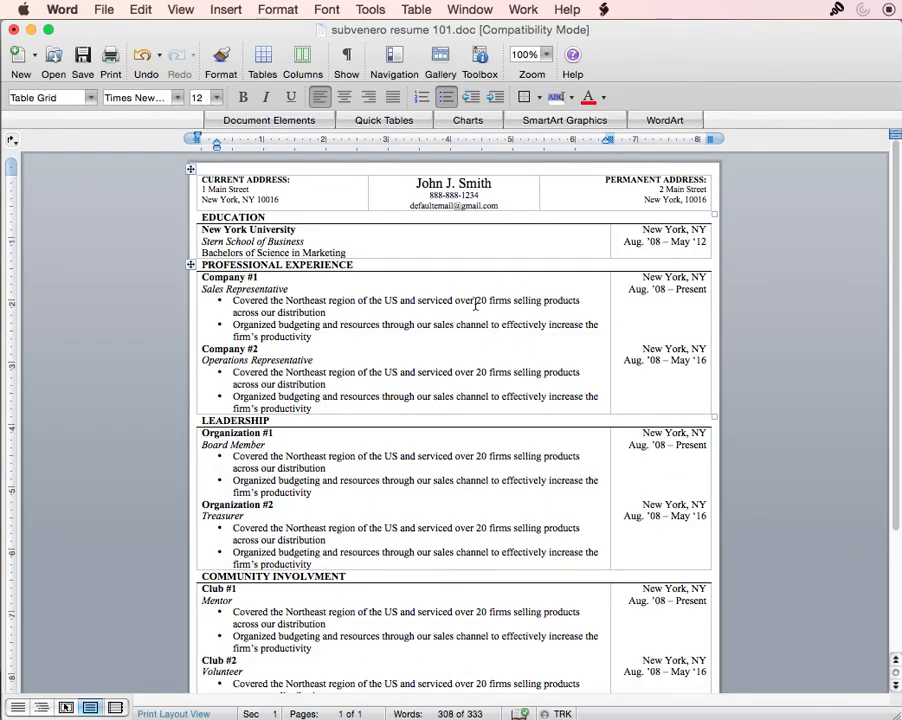
scroll(491, 338, "down", 4)
scroll(491, 338, "up", 5)
scroll(487, 385, "down", 4)
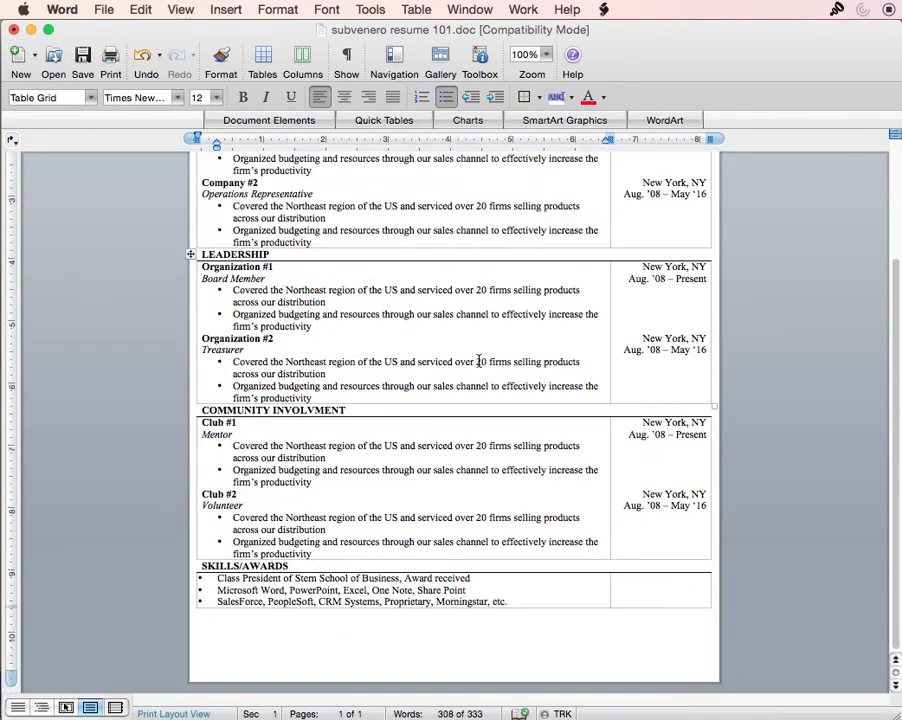
scroll(477, 382, "up", 4)
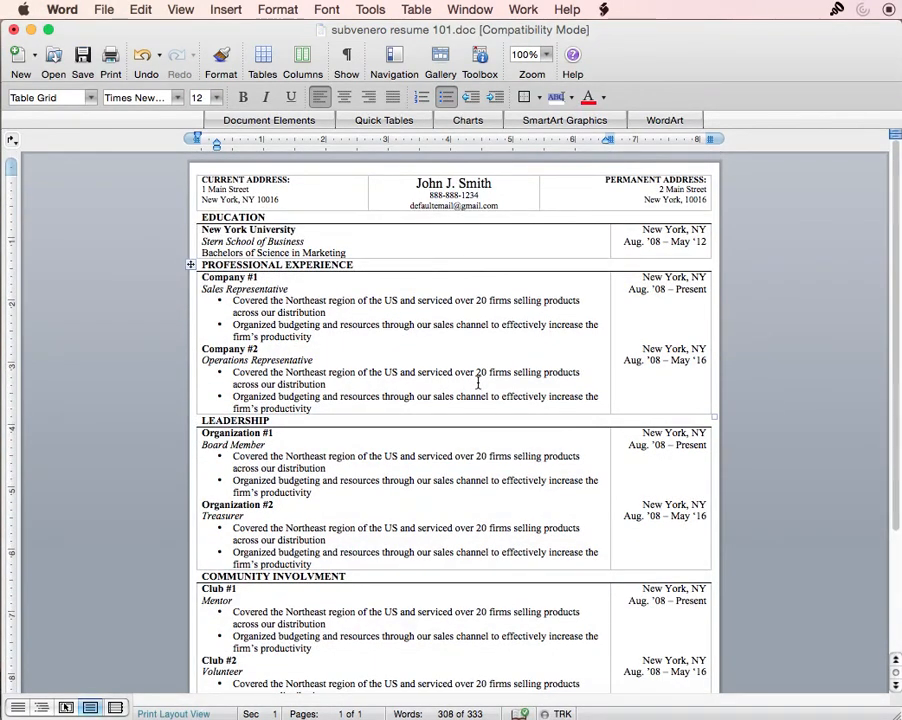
scroll(477, 382, "down", 4)
scroll(485, 396, "up", 4)
right_click(765, 706)
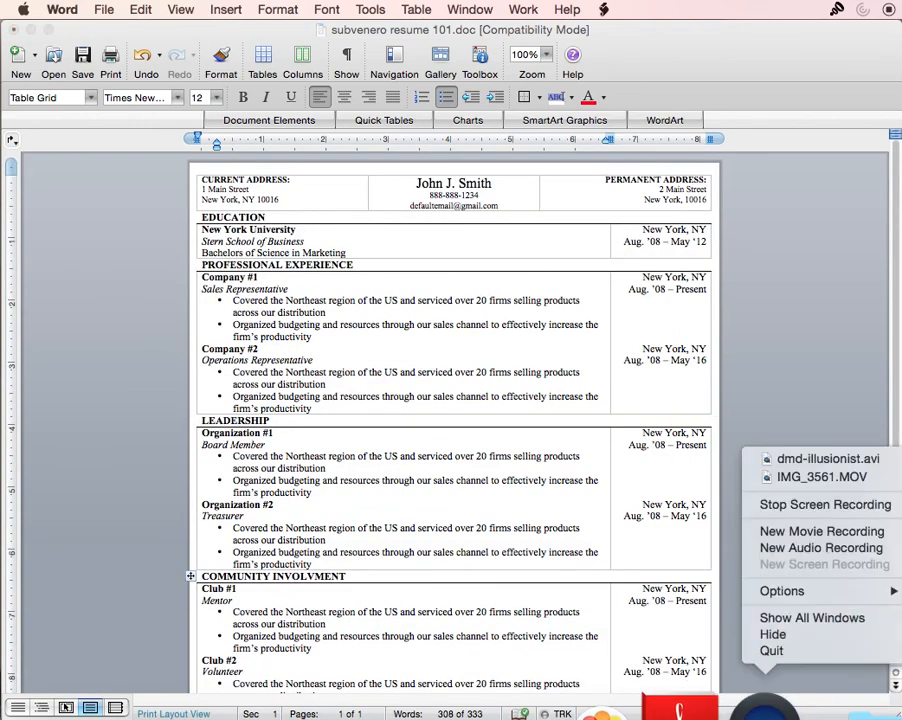